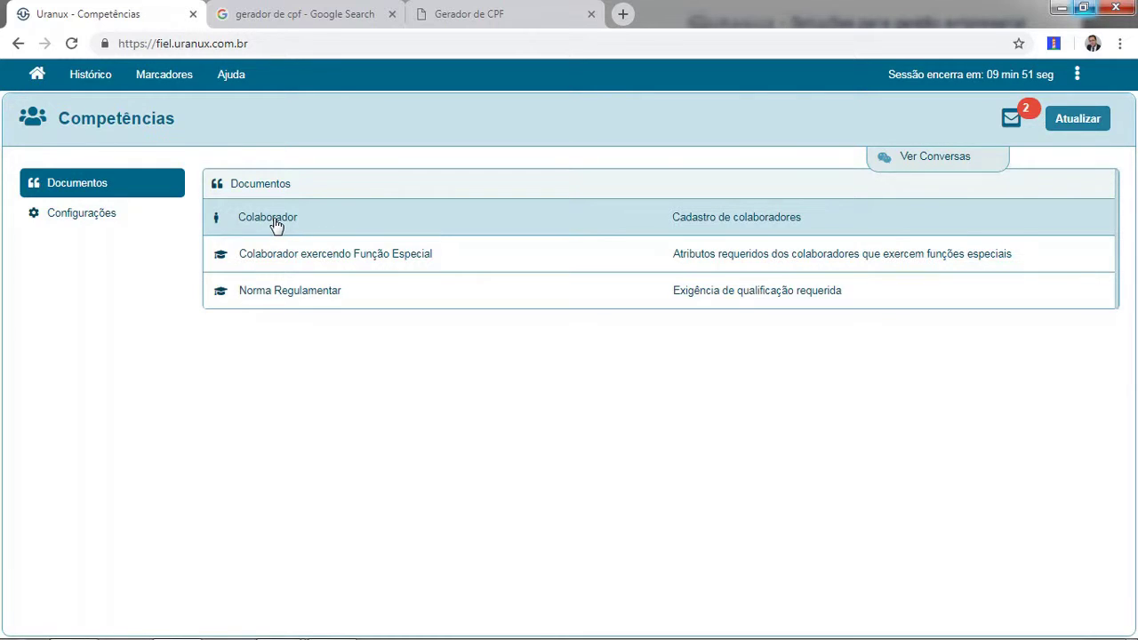
Open a new Colaborador form and enter the person's full name, nickname and e-mail address.
{"action": "left_click", "coordinate": [275, 223]}
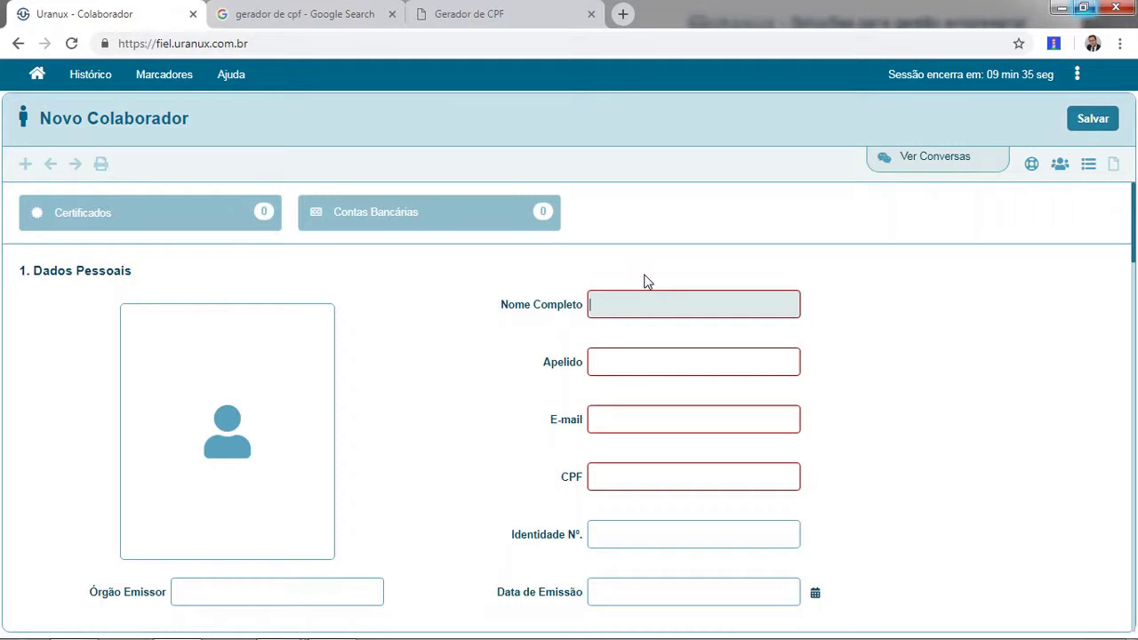
{"action": "type", "text": "JOSÉ DA SILVA"}
{"action": "key", "text": "Tab"}
{"action": "type", "text": "JOS"}
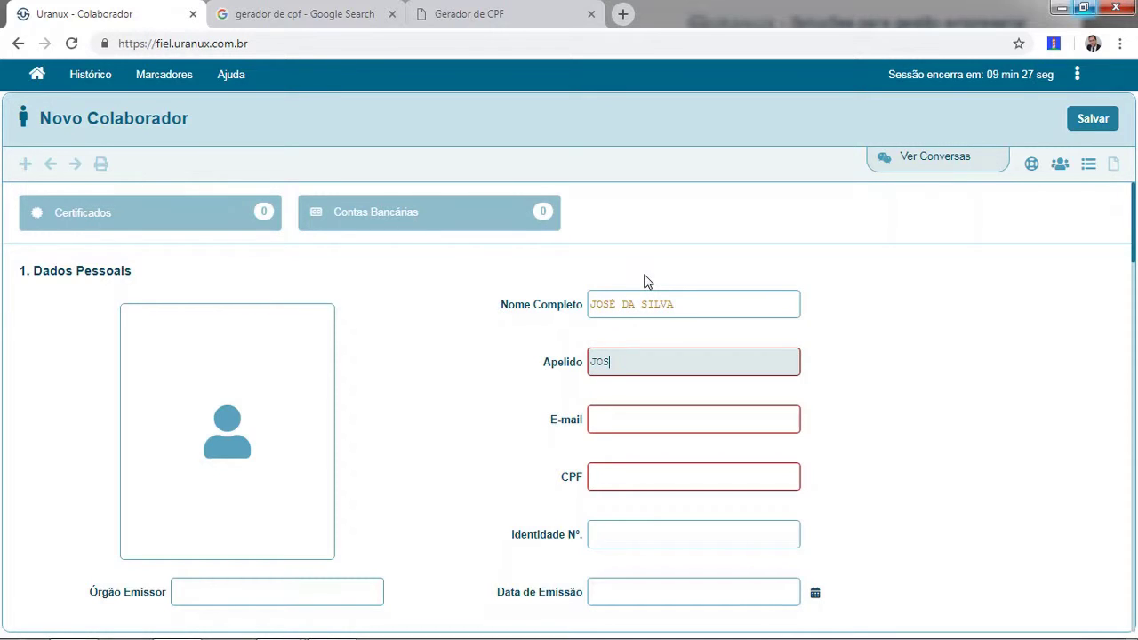
{"action": "type", "text": "É"}
{"action": "key", "text": "Tab"}
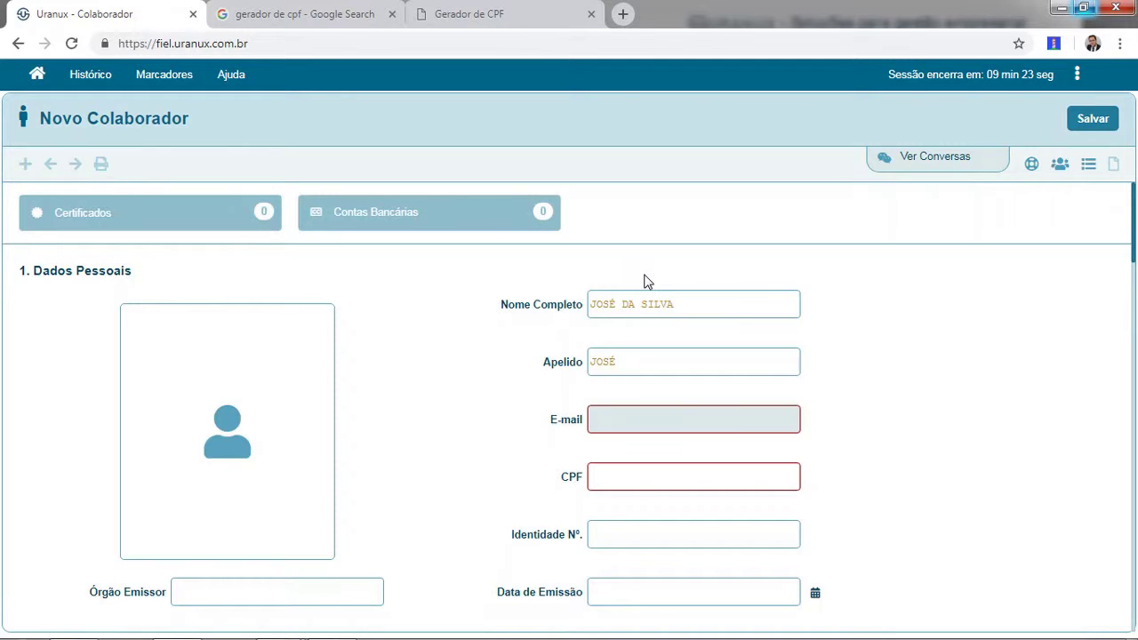
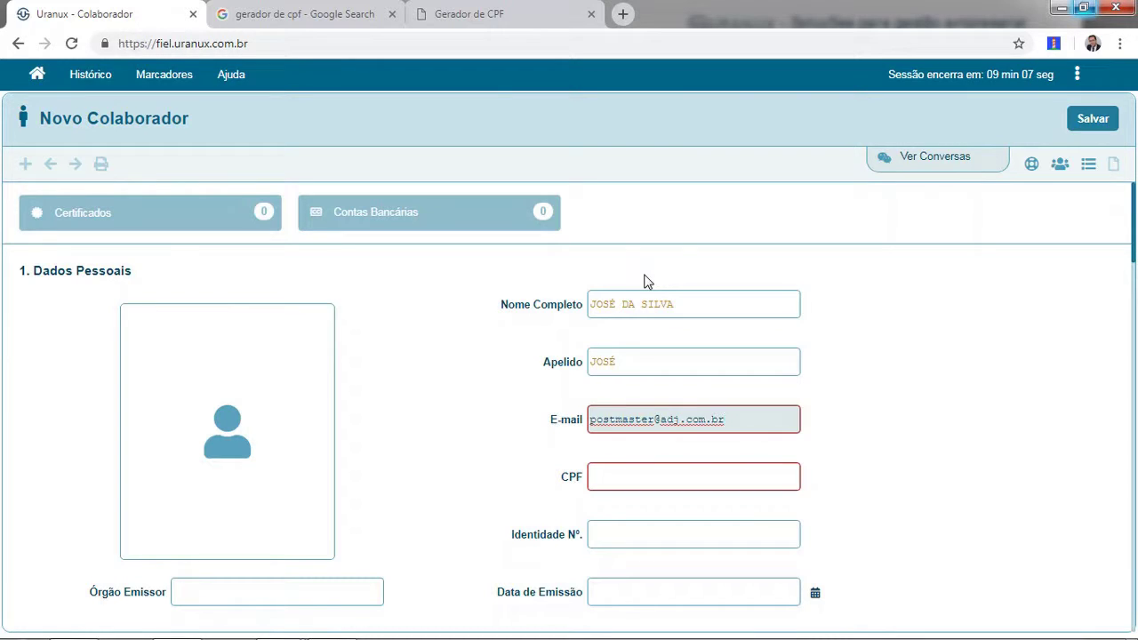
{"action": "key", "text": "Tab"}
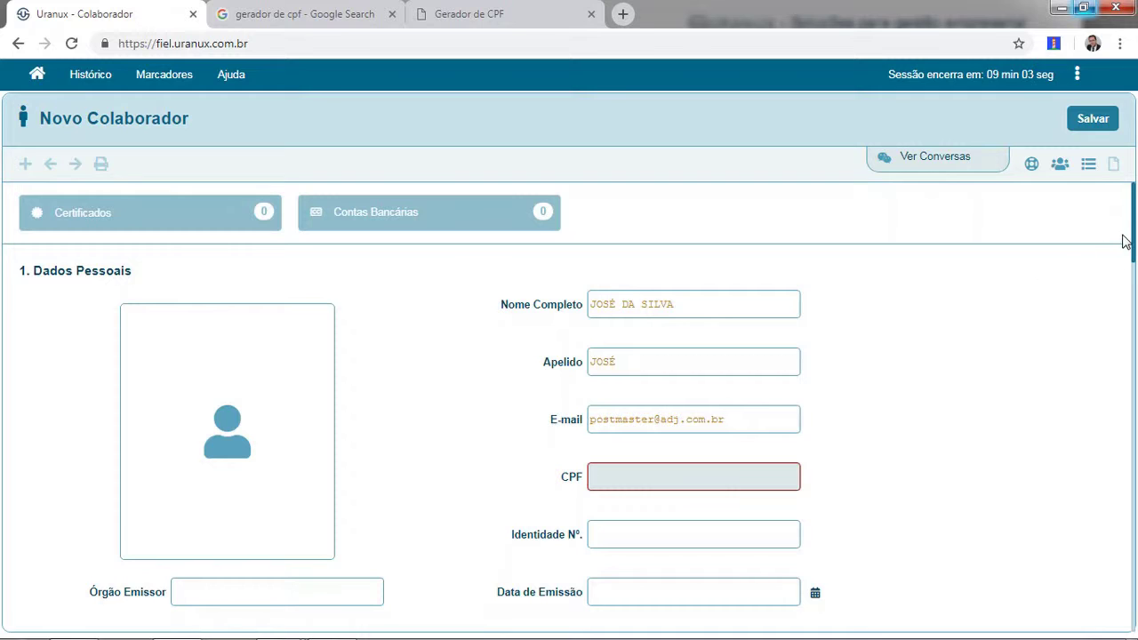
Generate a new test CPF in Gerador de CPF, copy it, and return to Uranux.
{"action": "left_click", "coordinate": [472, 15]}
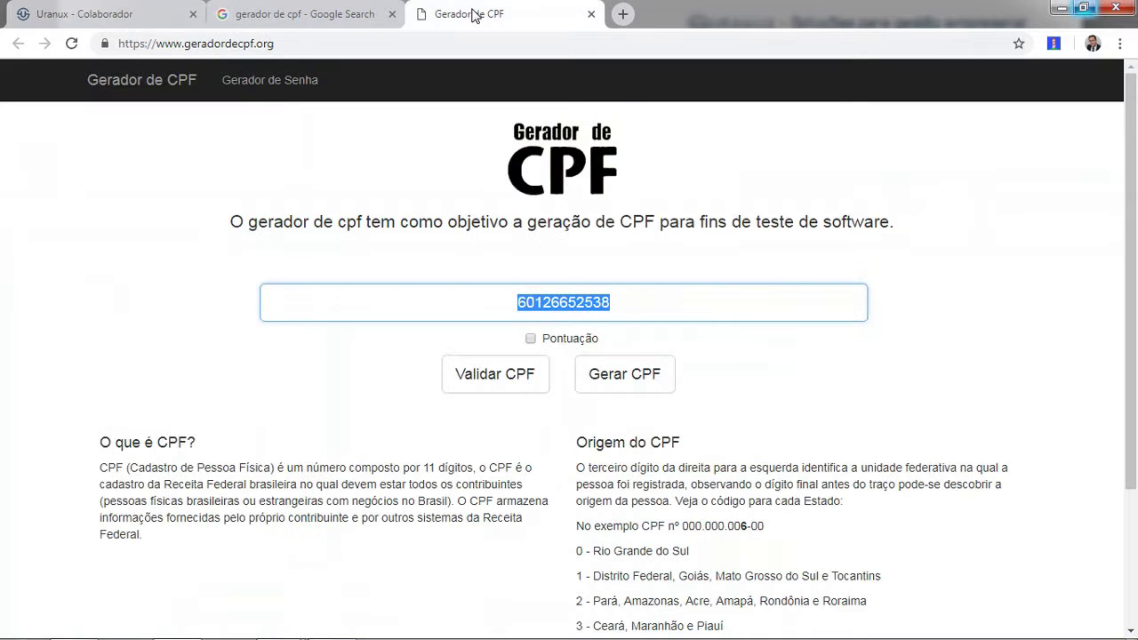
{"action": "left_click", "coordinate": [606, 383]}
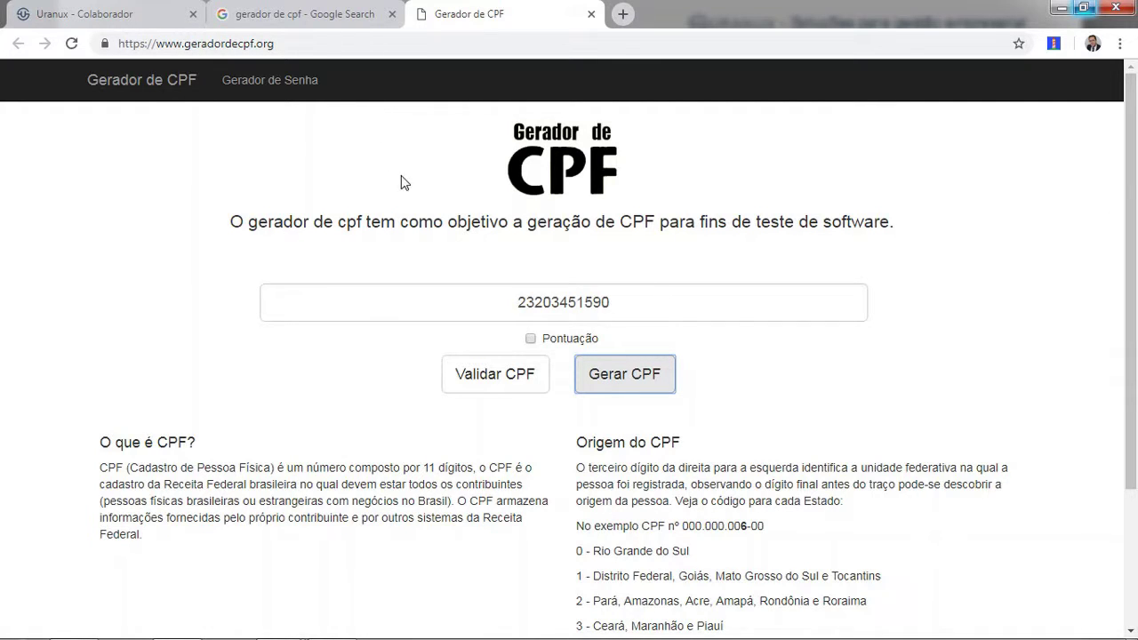
{"action": "left_click_drag", "start_coordinate": [630, 307], "coordinate": [471, 285]}
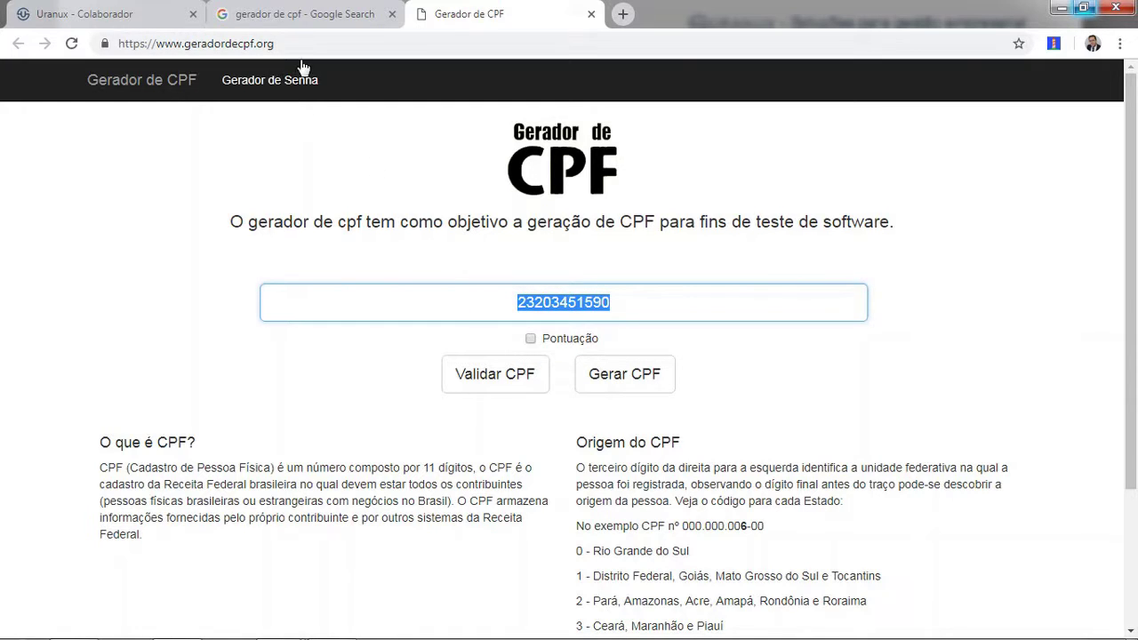
{"action": "left_click", "coordinate": [125, 16]}
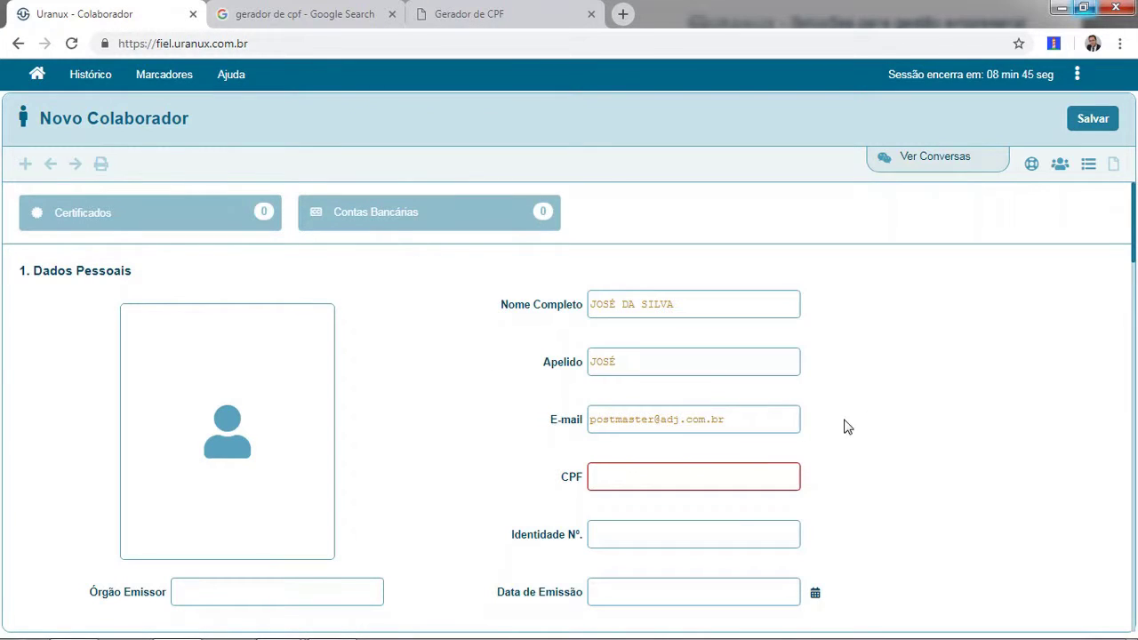
Paste the generated CPF and set the job role to AUXILIAR DE SERVIÇOS GERAIS.
{"action": "left_click", "coordinate": [720, 472]}
{"action": "type", "text": "232.034.515/90"}
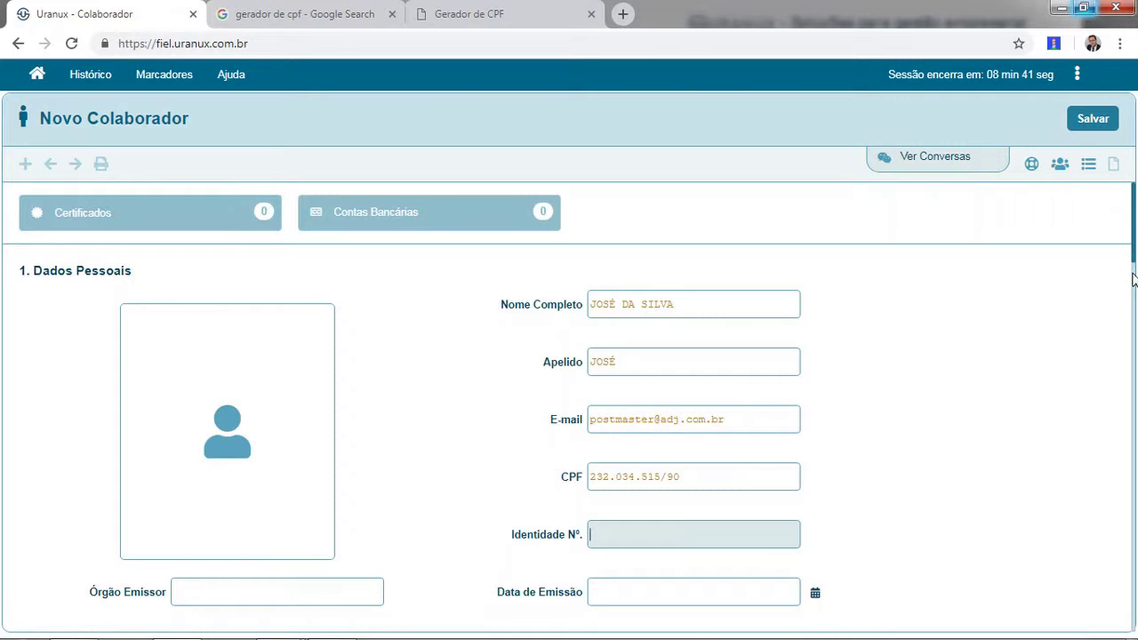
{"action": "left_click_drag", "start_coordinate": [1135, 253], "coordinate": [1134, 311]}
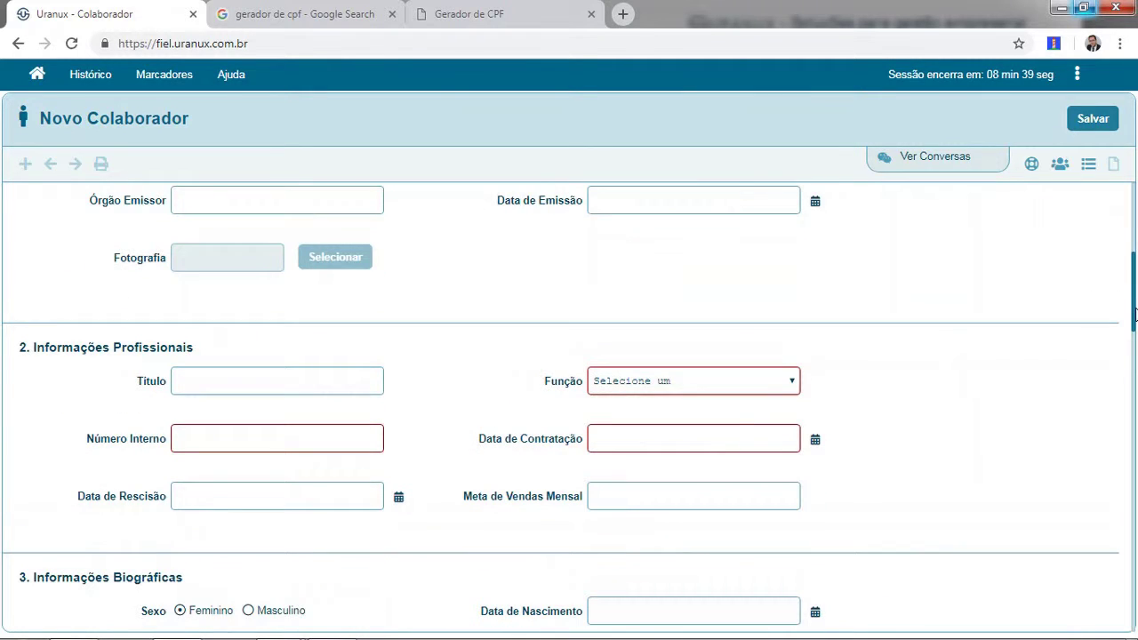
{"action": "left_click", "coordinate": [730, 377]}
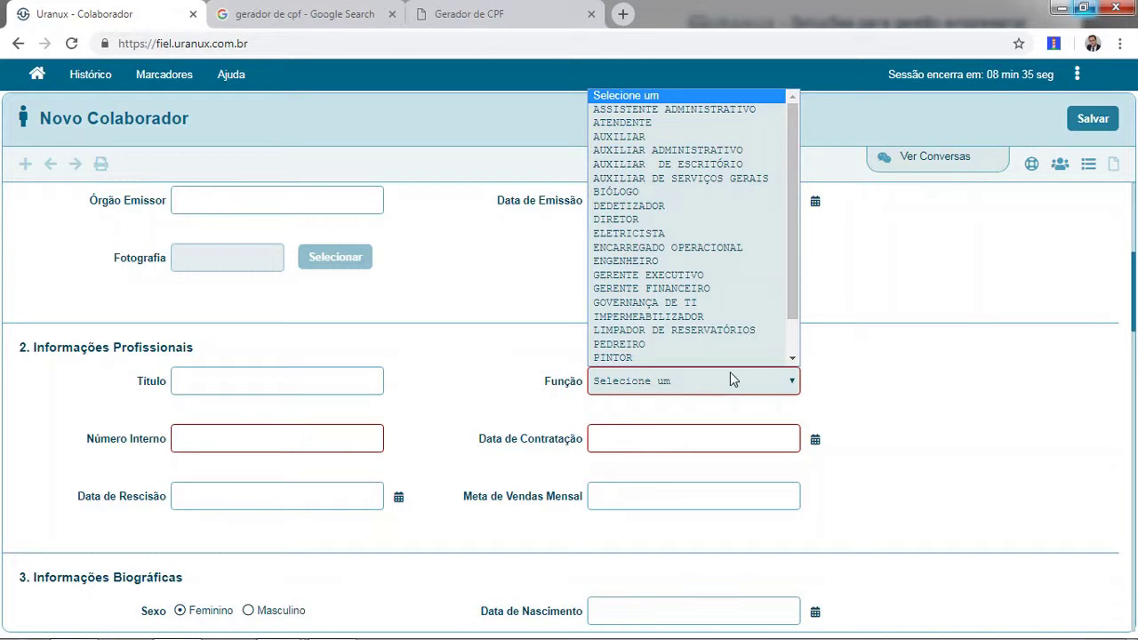
{"action": "left_click", "coordinate": [709, 179]}
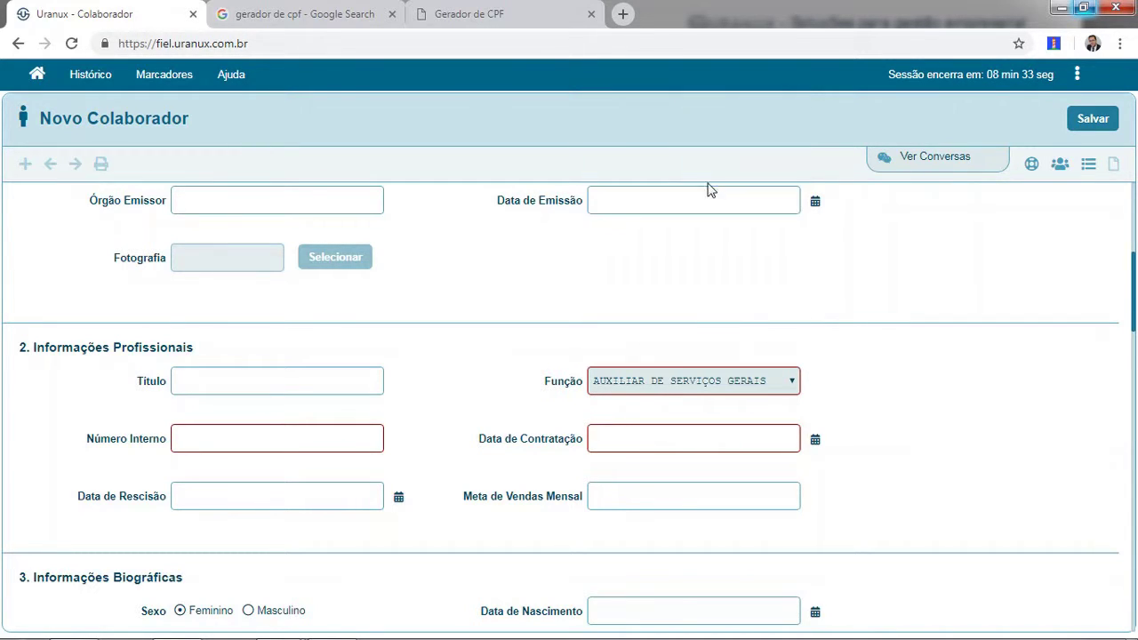
Enter internal number 444 and hiring date 11/03/2019.
{"action": "left_click", "coordinate": [307, 433]}
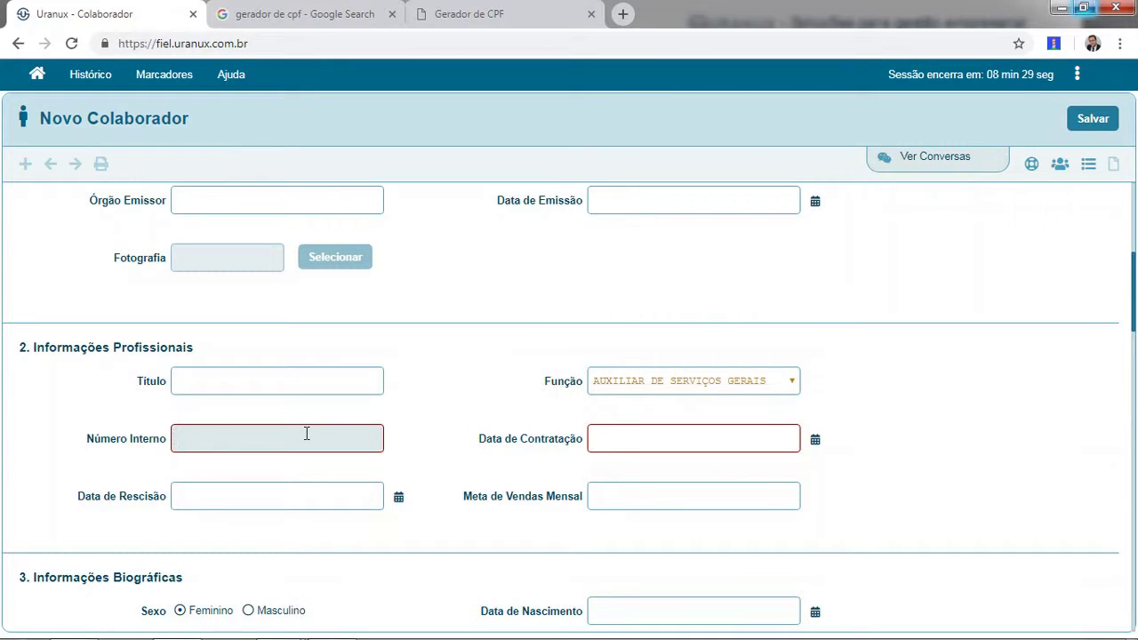
{"action": "type", "text": "444"}
{"action": "key", "text": "Tab"}
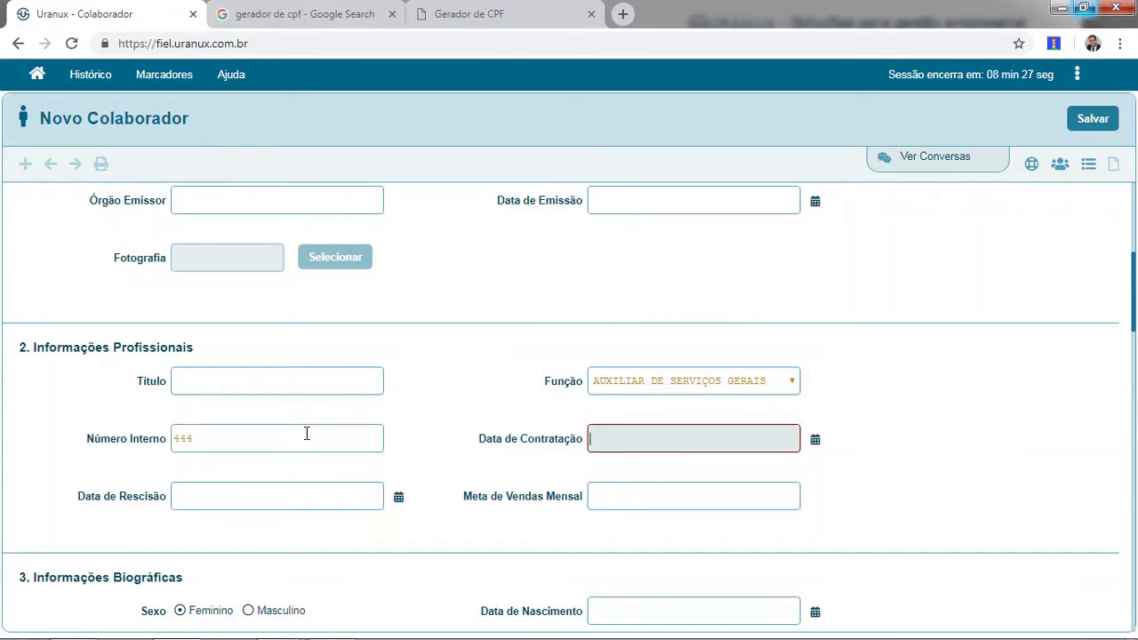
{"action": "left_click", "coordinate": [816, 442]}
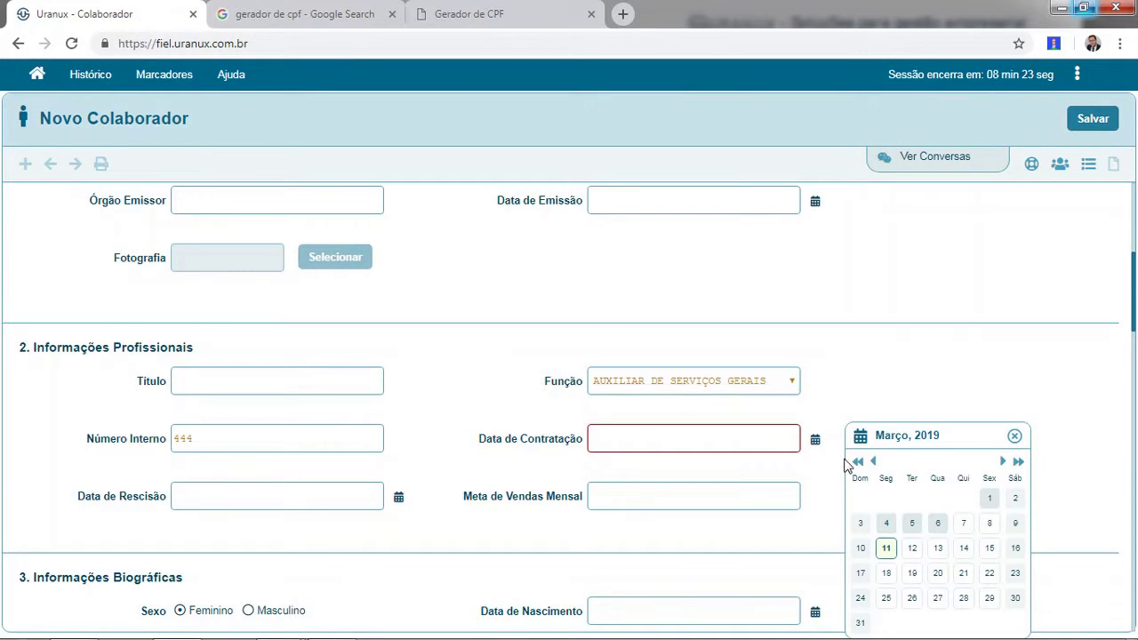
{"action": "left_click", "coordinate": [887, 549]}
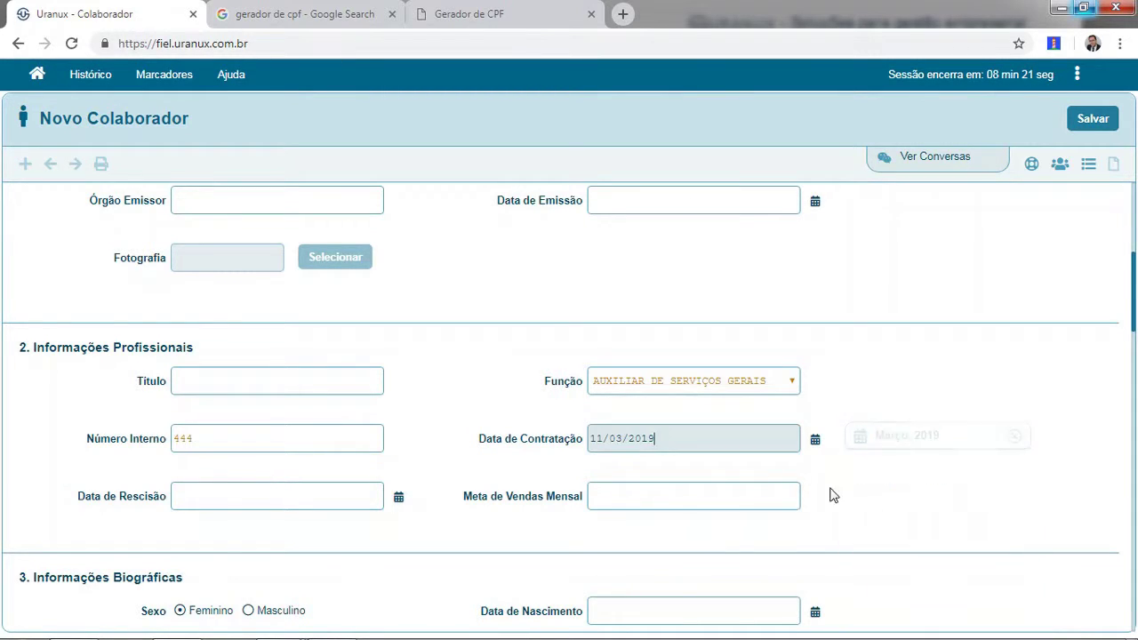
{"action": "left_click_drag", "start_coordinate": [1133, 307], "coordinate": [1133, 192]}
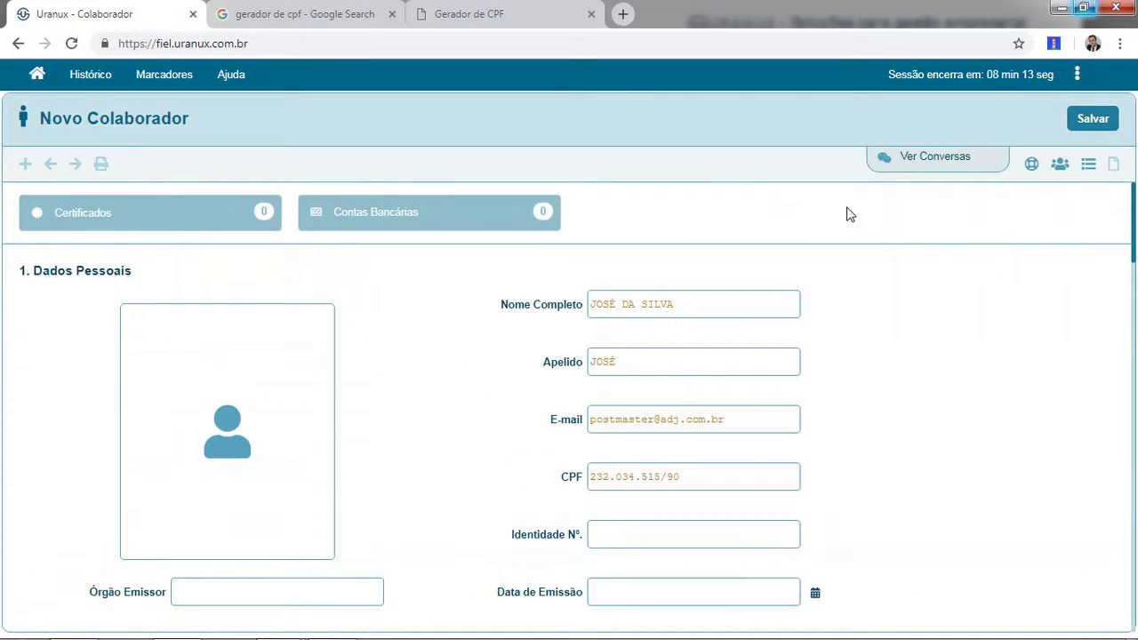
Save, replace the duplicated e-mail with a new support address, and save again.
{"action": "left_click", "coordinate": [1085, 121]}
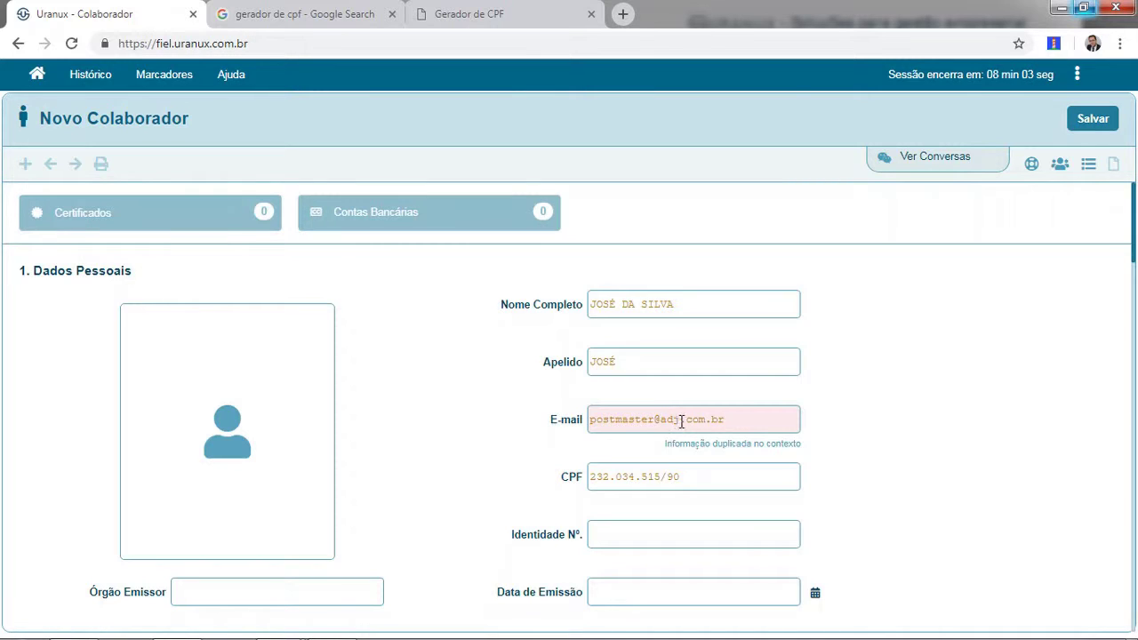
{"action": "left_click_drag", "start_coordinate": [676, 419], "coordinate": [589, 415]}
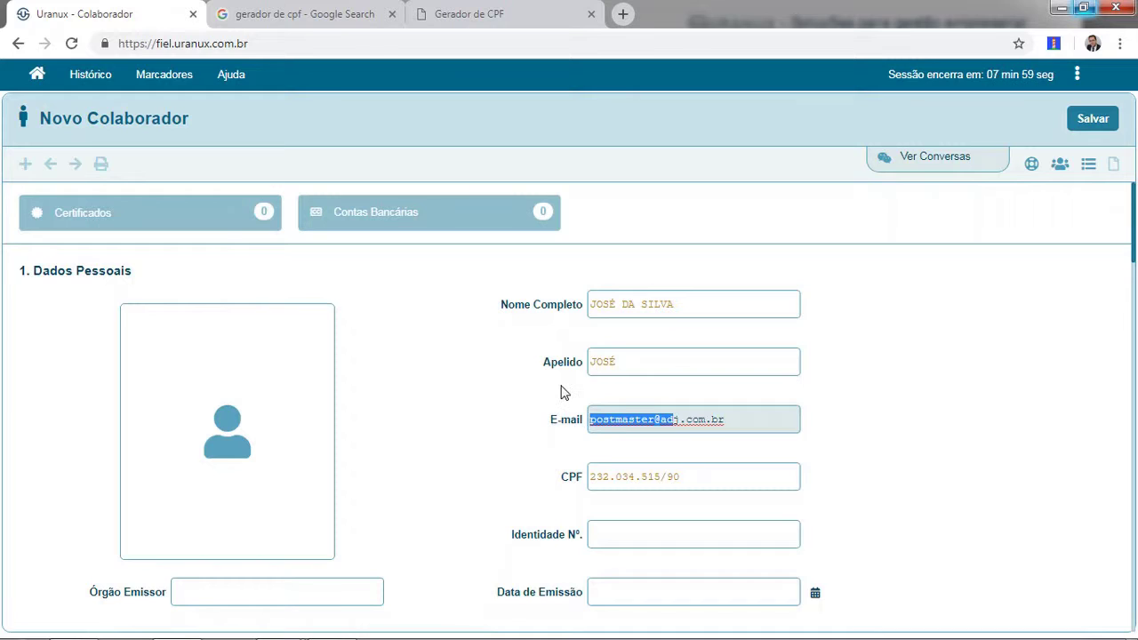
{"action": "key", "text": "Delete"}
{"action": "key", "text": "Delete"}
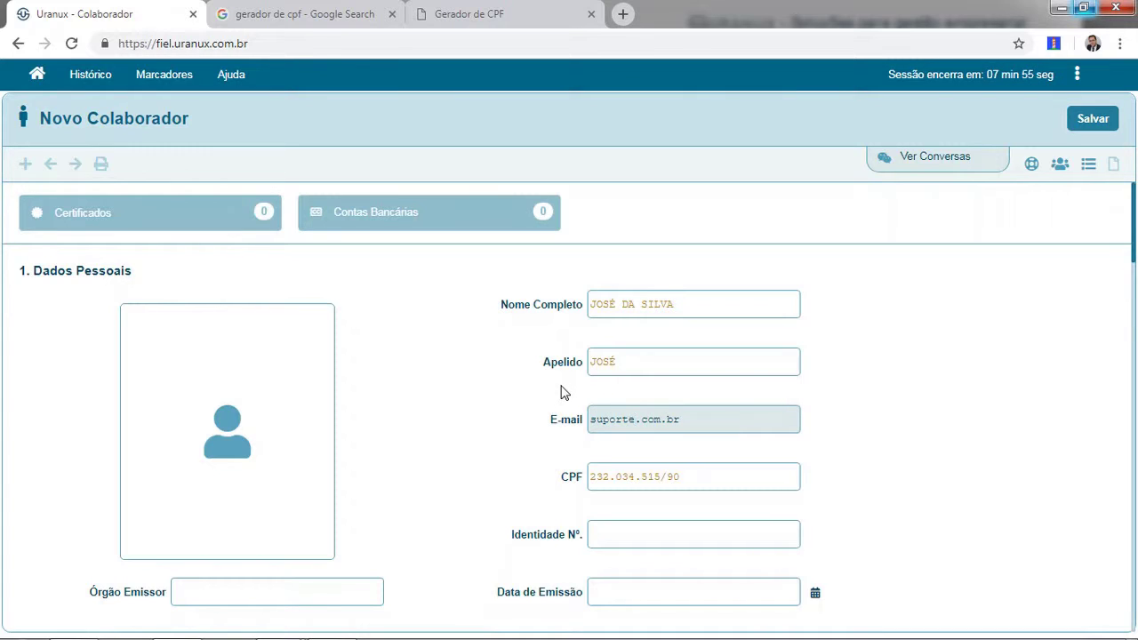
{"action": "left_click", "coordinate": [882, 418]}
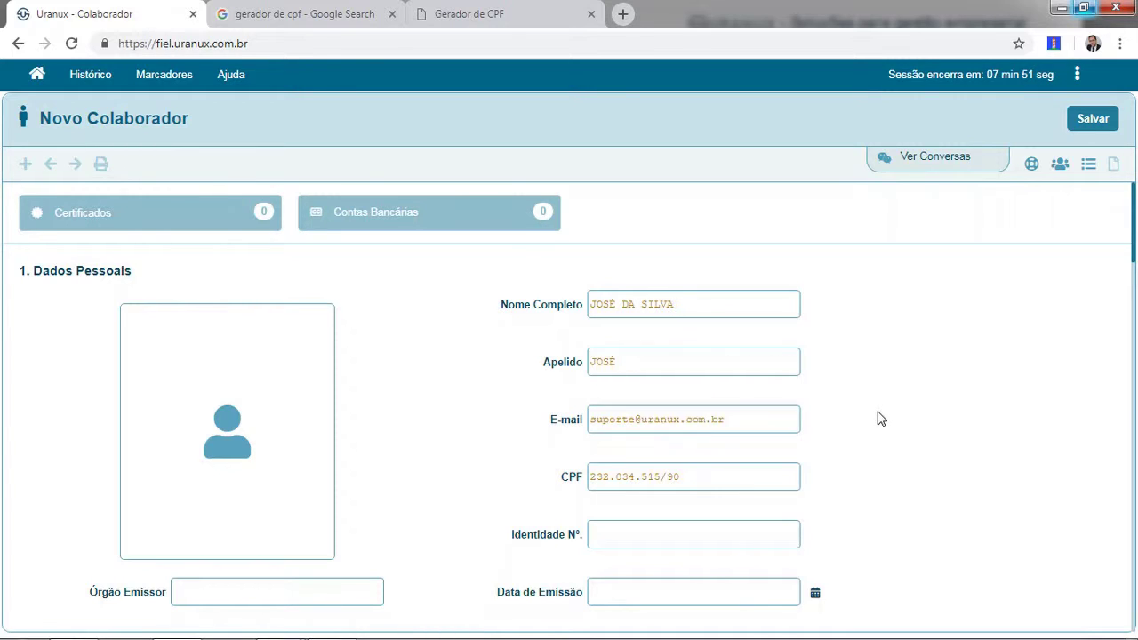
{"action": "left_click", "coordinate": [1091, 121]}
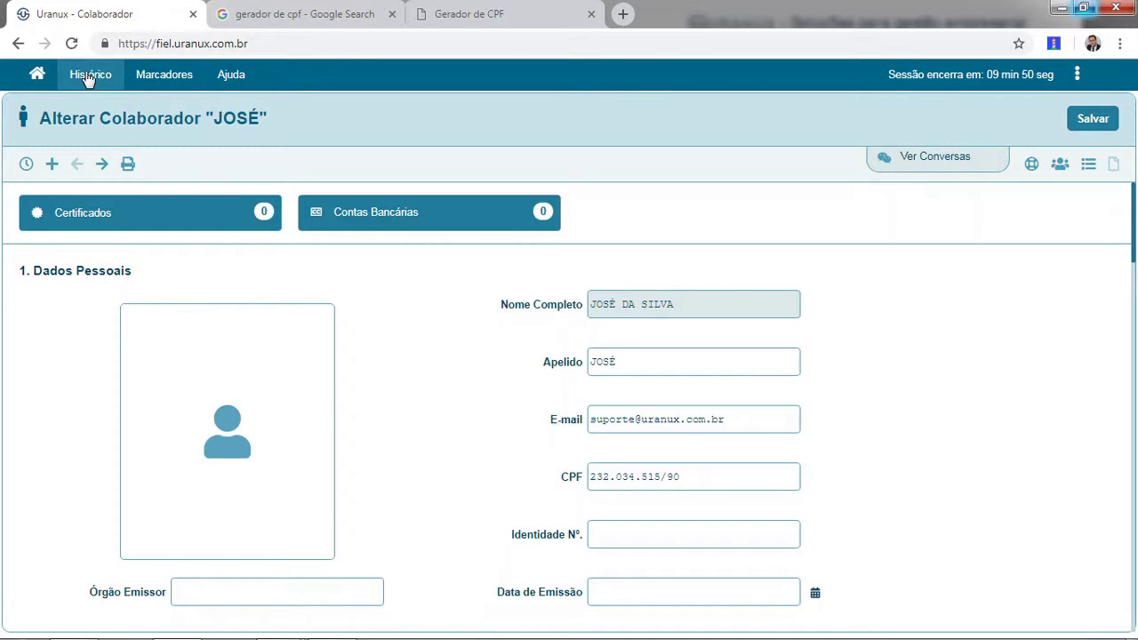
Go through the Histórico menu to Usuário to get a blank user form.
{"action": "left_click", "coordinate": [158, 77]}
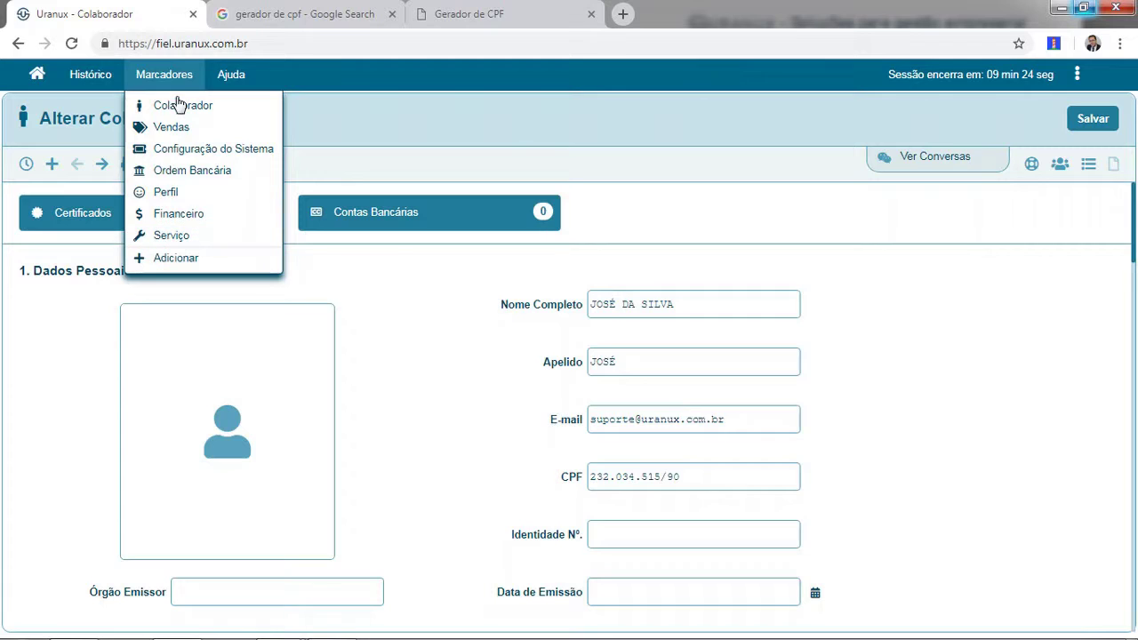
{"action": "left_click", "coordinate": [93, 82]}
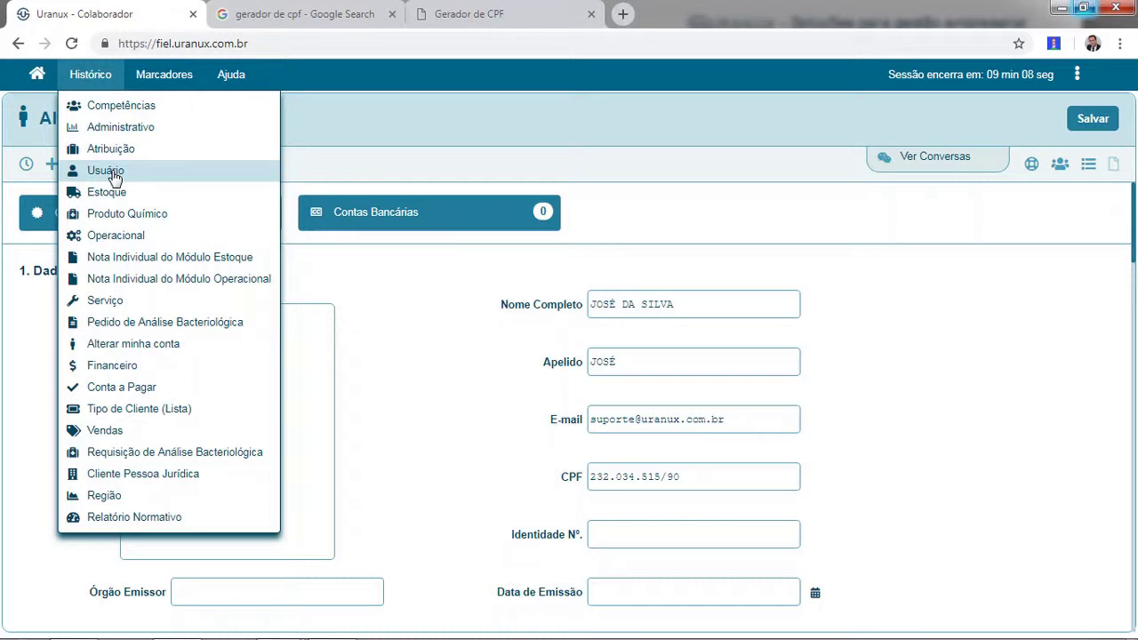
{"action": "left_click", "coordinate": [107, 171]}
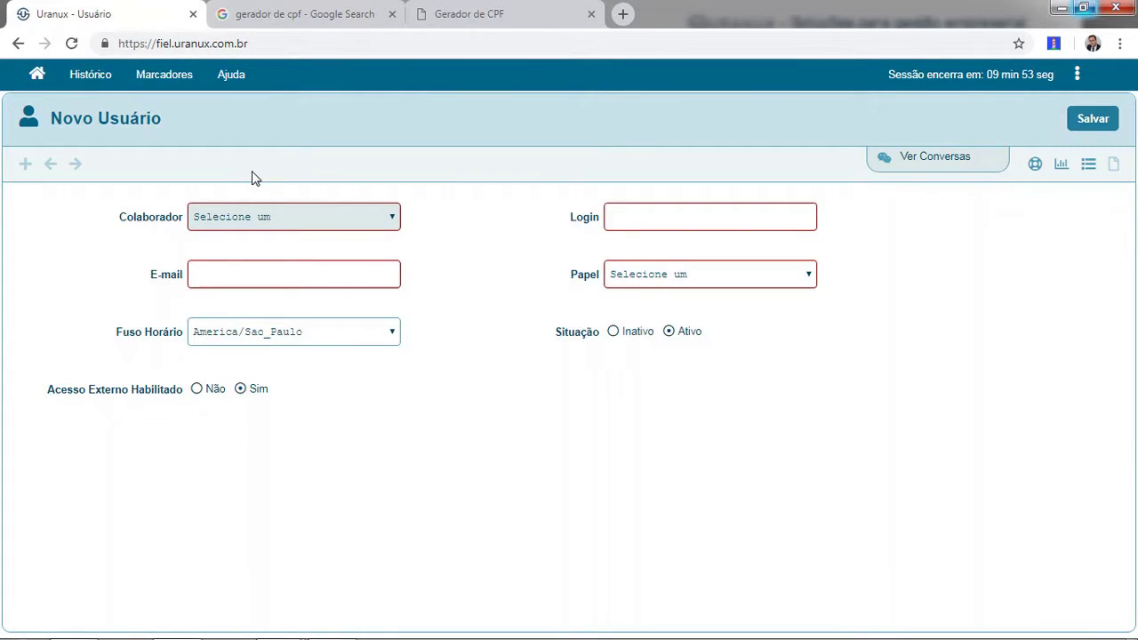
Choose the collaborator from the dropdown and move past the Login and E-mail fields.
{"action": "key", "text": "Down"}
{"action": "key", "text": "Up"}
{"action": "key", "text": "Down"}
{"action": "key", "text": "Down"}
{"action": "key", "text": "Down"}
{"action": "key", "text": "Down"}
{"action": "key", "text": "Down"}
{"action": "key", "text": "Down"}
{"action": "key", "text": "Down"}
{"action": "key", "text": "Down"}
{"action": "key", "text": "Down"}
{"action": "key", "text": "Down"}
{"action": "key", "text": "Down"}
{"action": "key", "text": "Down"}
{"action": "key", "text": "Down"}
{"action": "key", "text": "Down"}
{"action": "key", "text": "Down"}
{"action": "key", "text": "Down"}
{"action": "key", "text": "Down"}
{"action": "key", "text": "Down"}
{"action": "key", "text": "Down"}
{"action": "key", "text": "Down"}
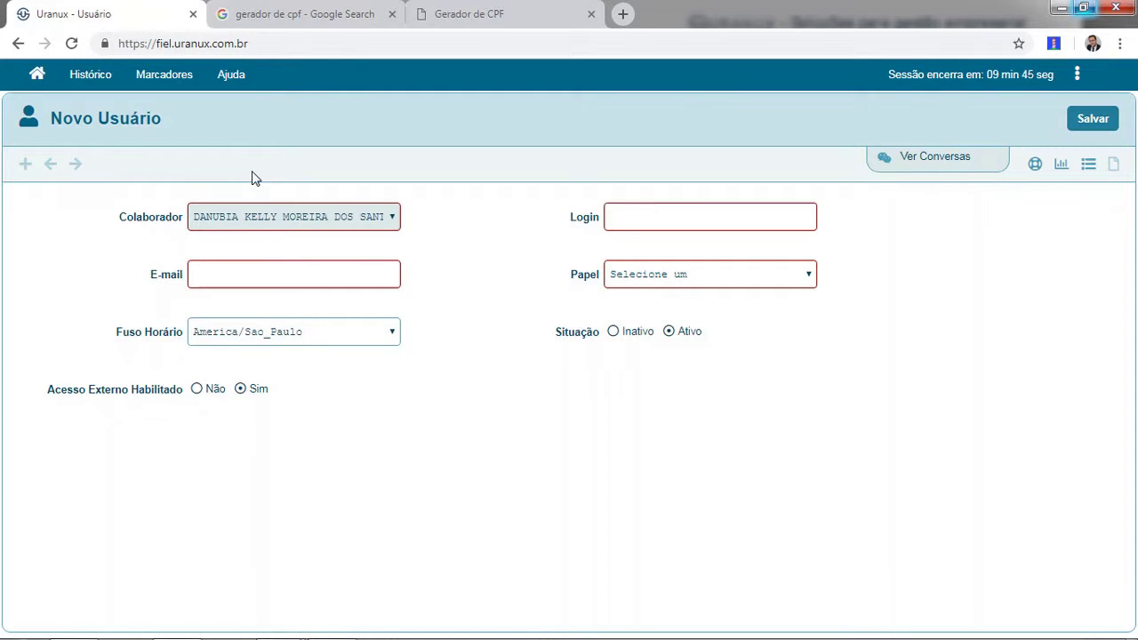
{"action": "key", "text": "Down"}
{"action": "key", "text": "Down"}
{"action": "key", "text": "Down"}
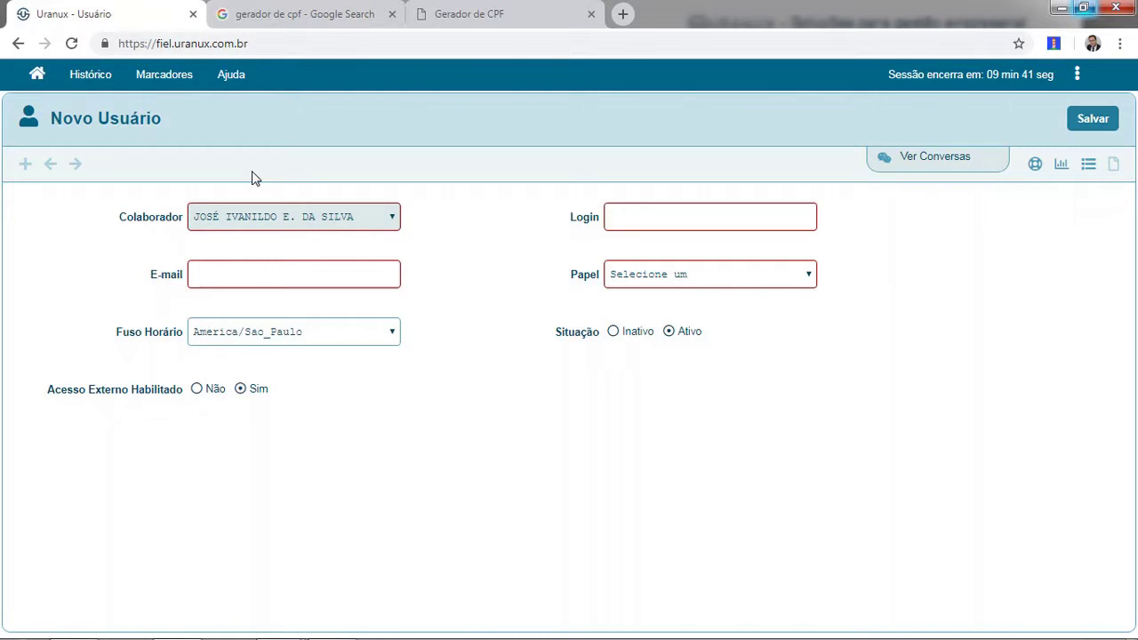
{"action": "key", "text": "Down"}
{"action": "key", "text": "Tab"}
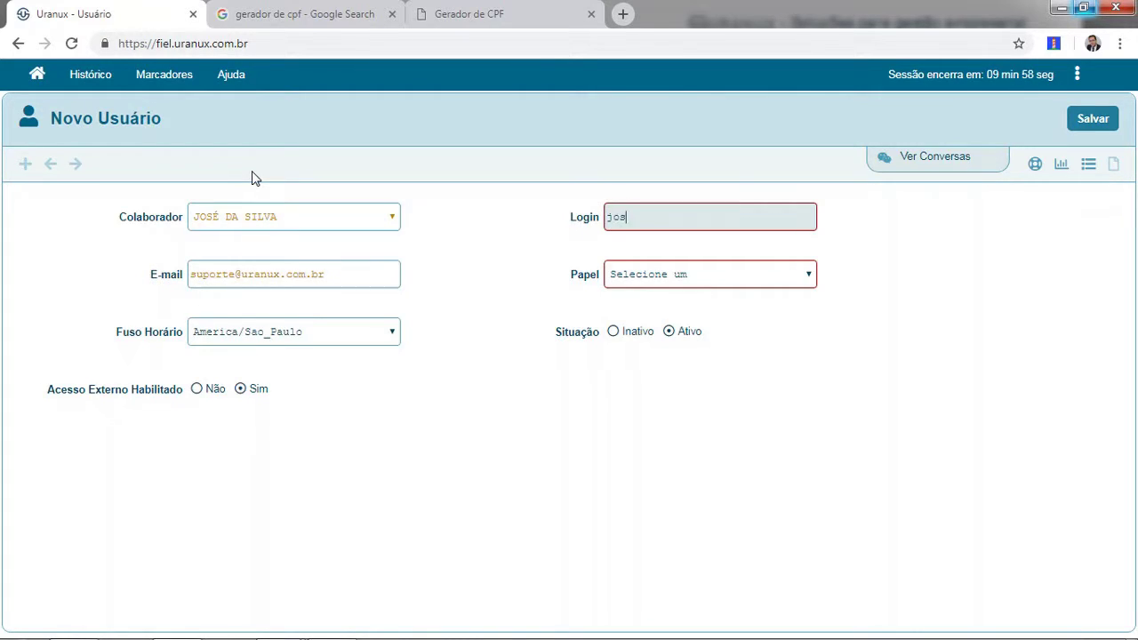
{"action": "key", "text": "Tab"}
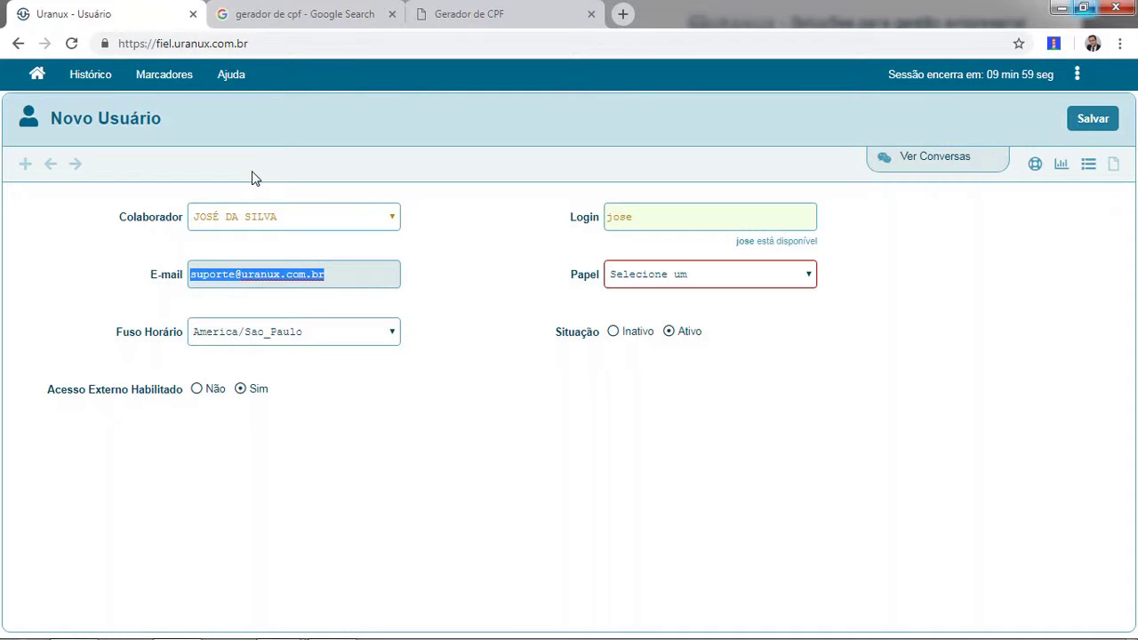
Assign the FUNCIONÁRIO DE CAMPO role to the new user.
{"action": "key", "text": "Tab"}
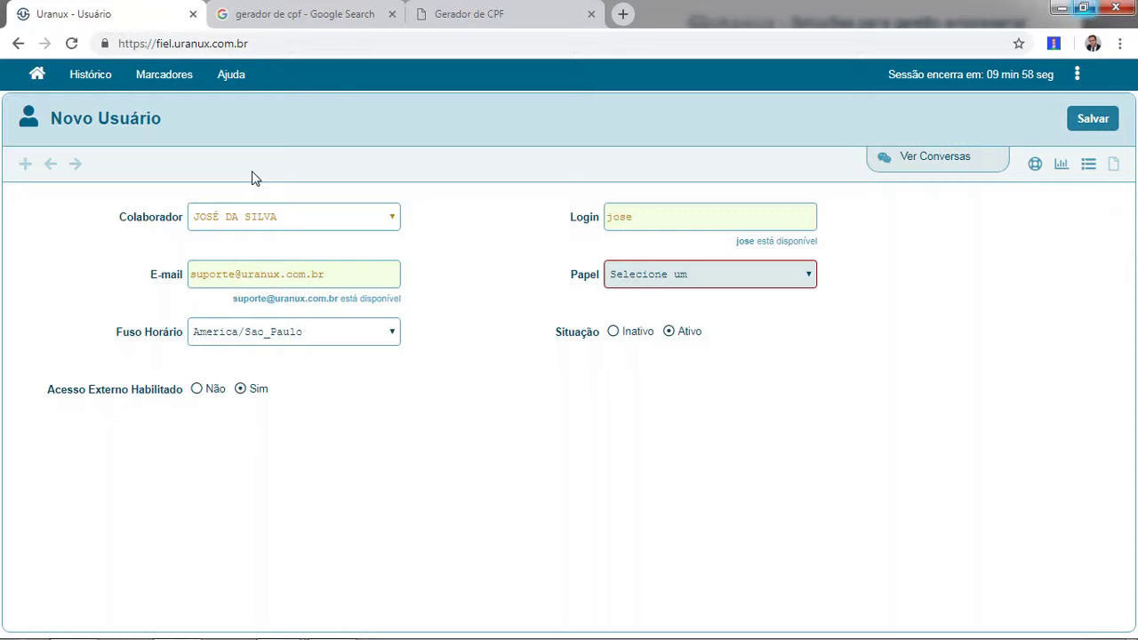
{"action": "key", "text": "Down"}
{"action": "key", "text": "Down"}
{"action": "left_click", "coordinate": [803, 281]}
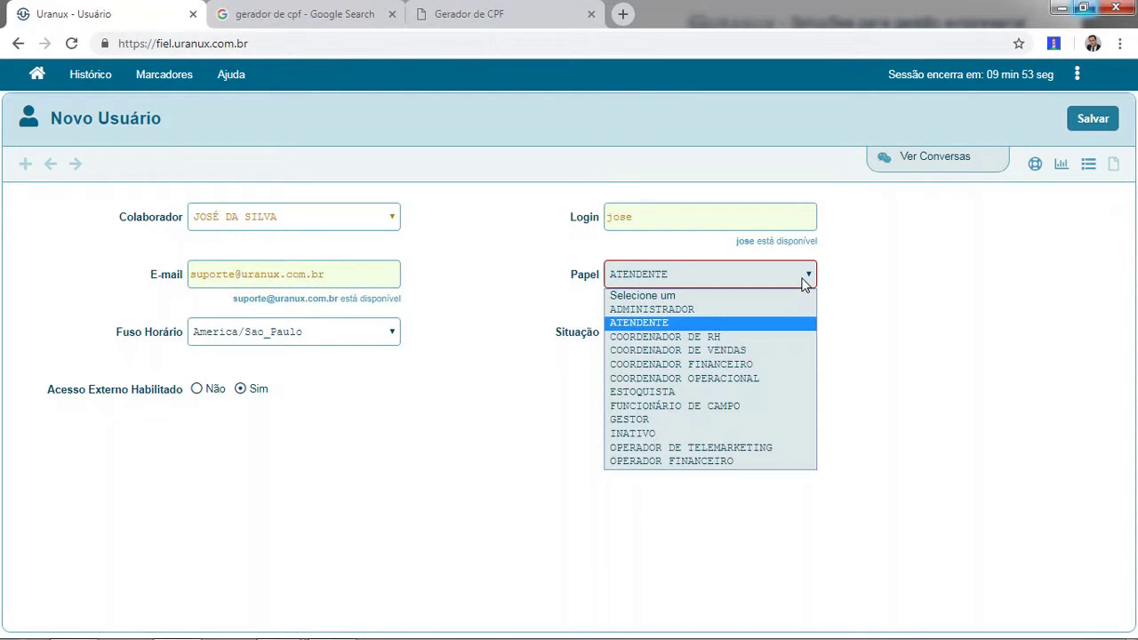
{"action": "left_click", "coordinate": [724, 408]}
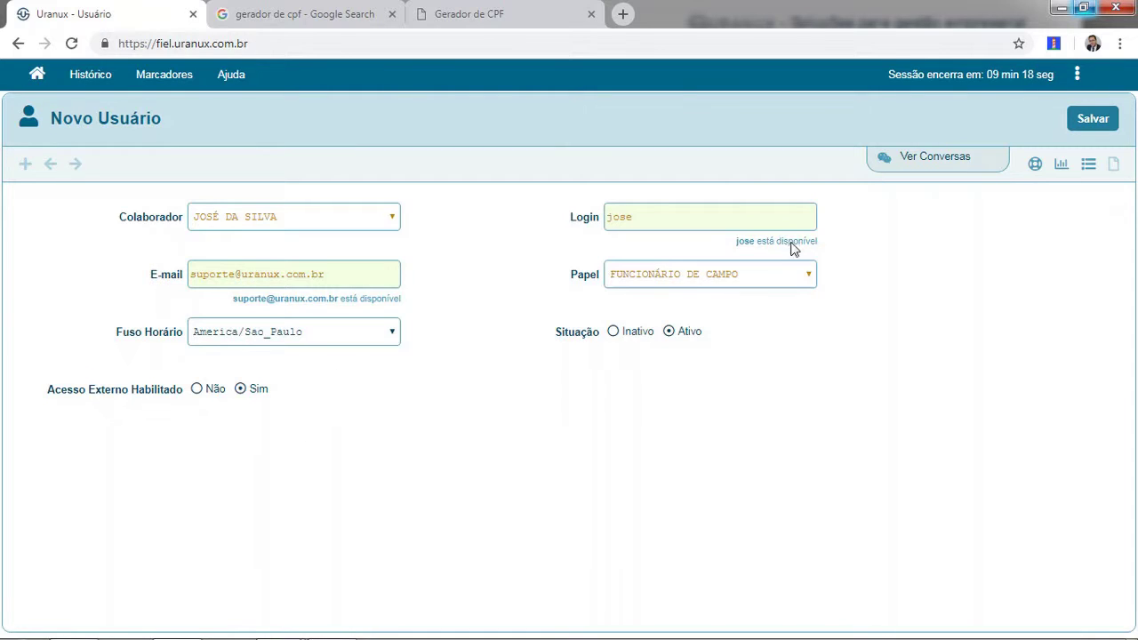
Save the new user, confirm the success message, and close the Histórico menu.
{"action": "left_click", "coordinate": [1097, 119]}
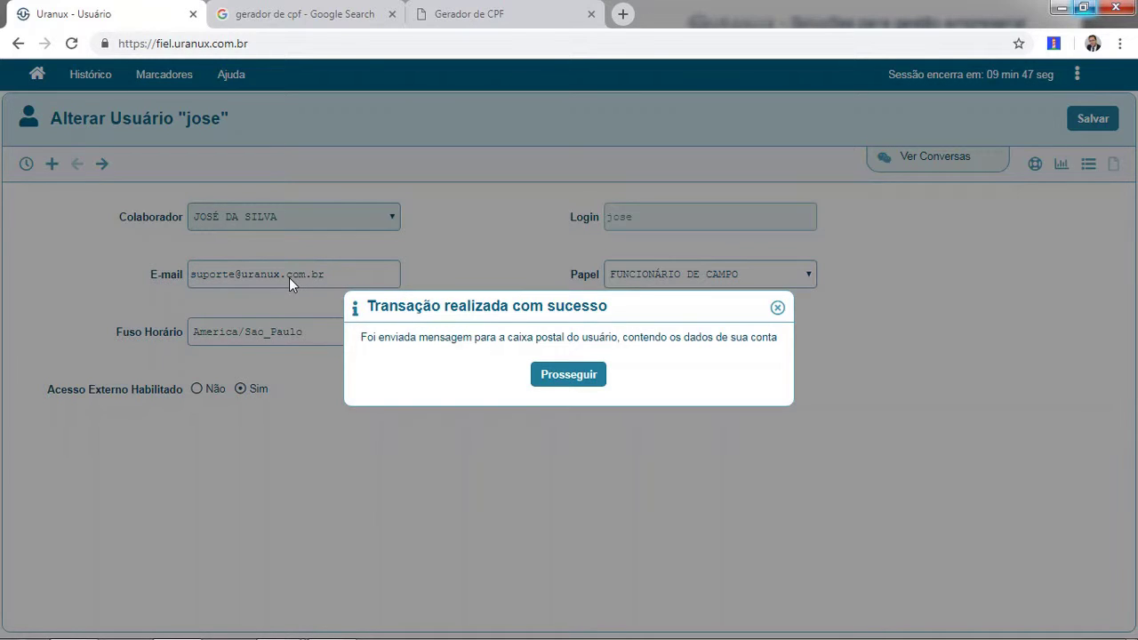
{"action": "left_click", "coordinate": [552, 381]}
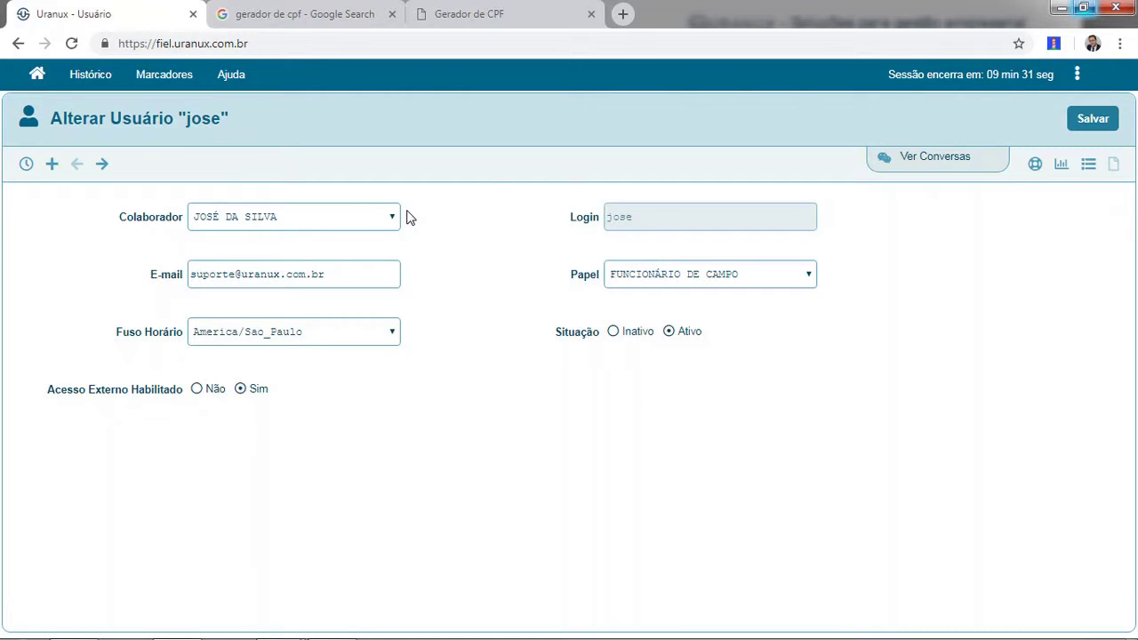
{"action": "left_click", "coordinate": [89, 80]}
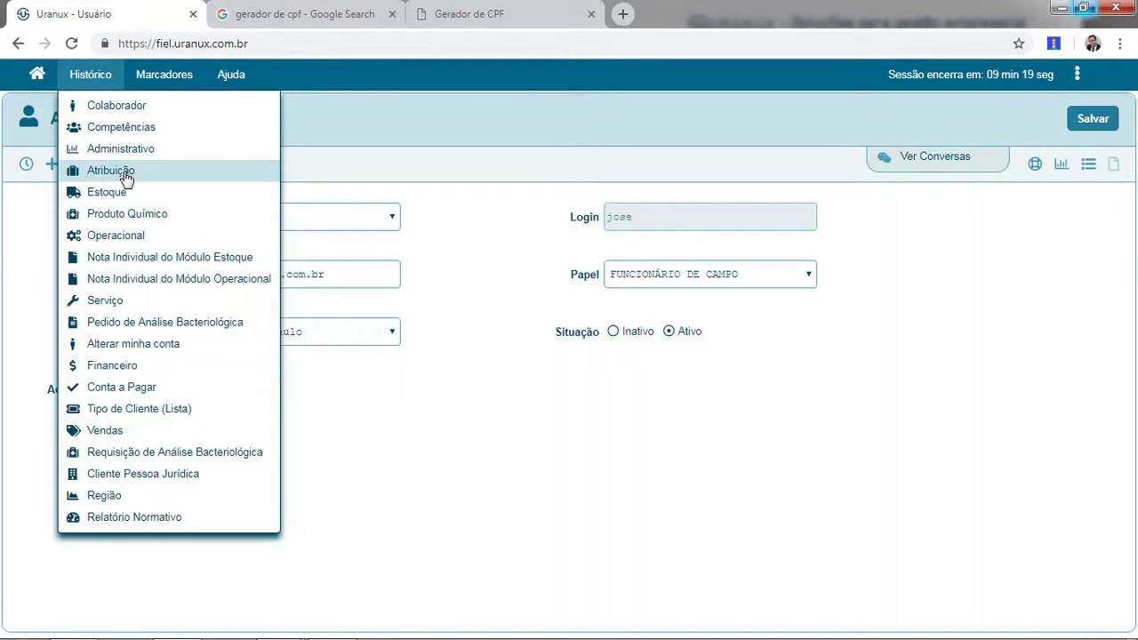
{"action": "left_click", "coordinate": [302, 135]}
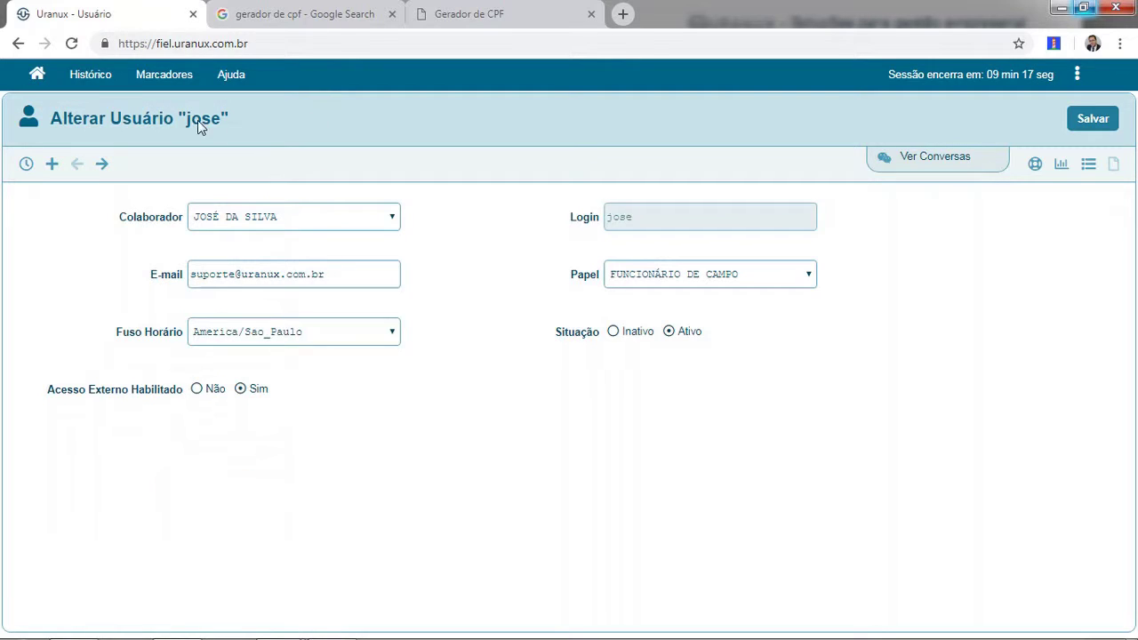
Go to the home screen, enter Administrativo and open the Atribuição roles list.
{"action": "left_click", "coordinate": [39, 78]}
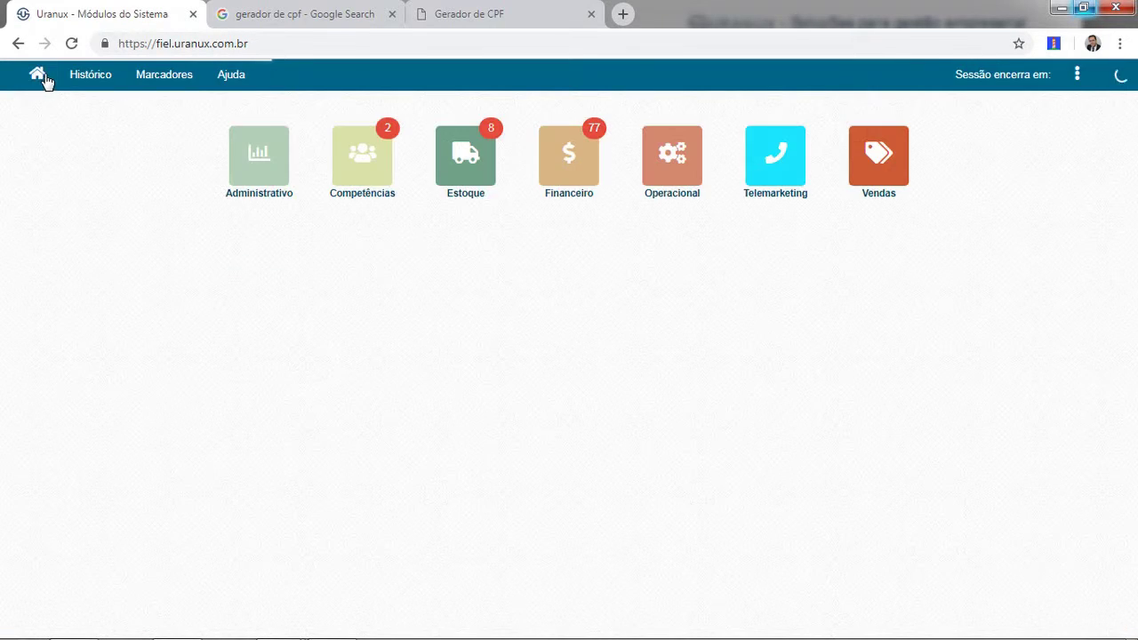
{"action": "left_click", "coordinate": [253, 169]}
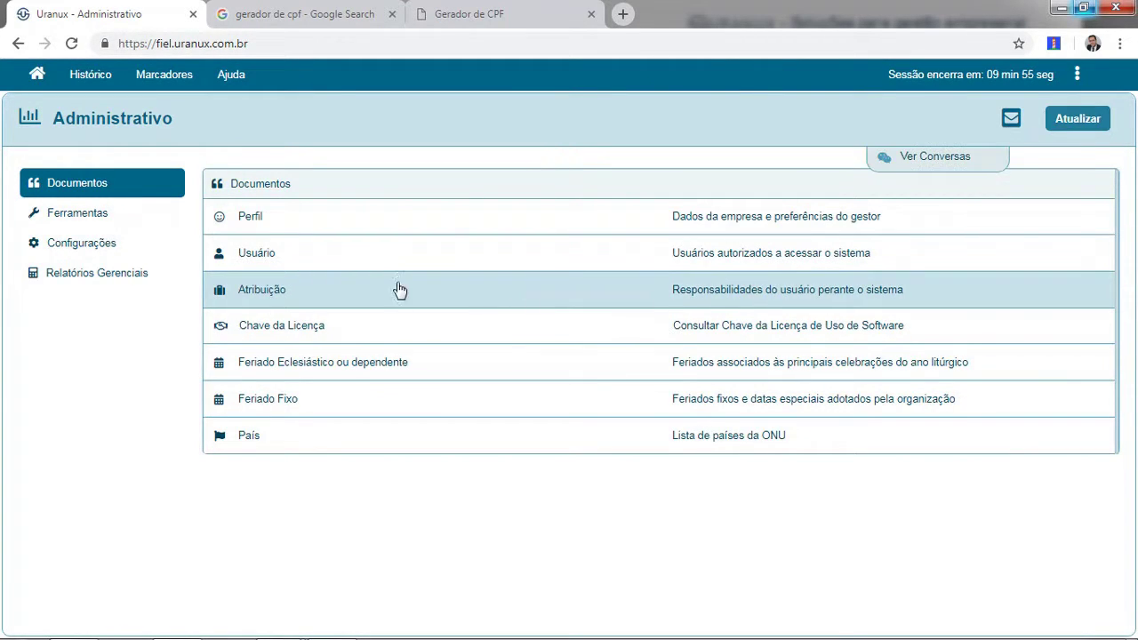
{"action": "left_click", "coordinate": [275, 291]}
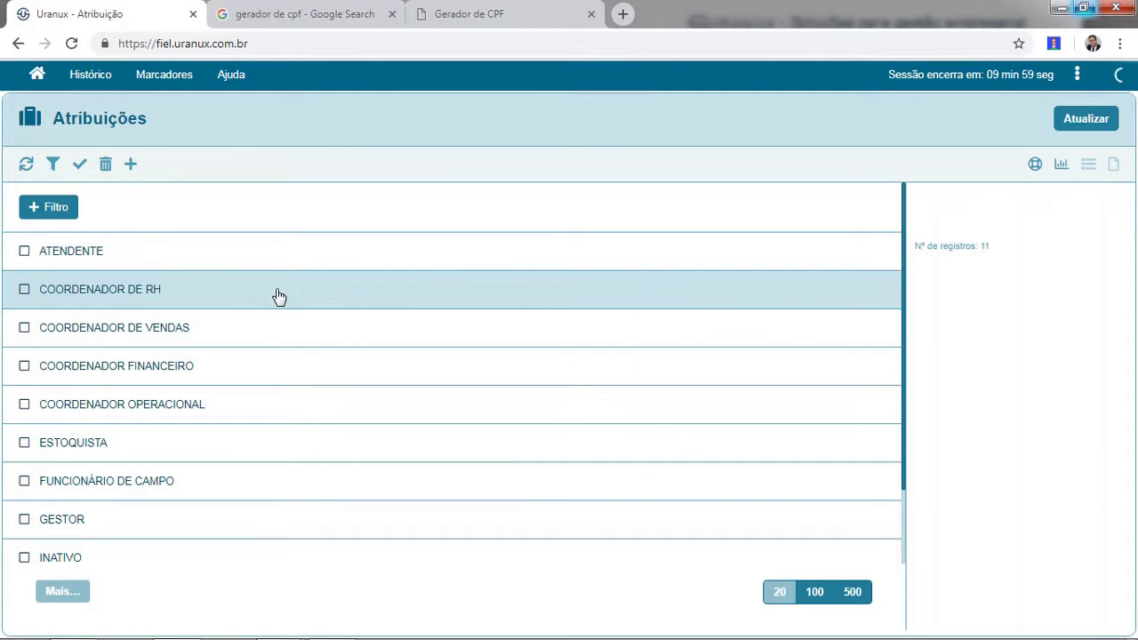
{"action": "scroll", "coordinate": [583, 360], "scroll_direction": "down", "scroll_amount": 1}
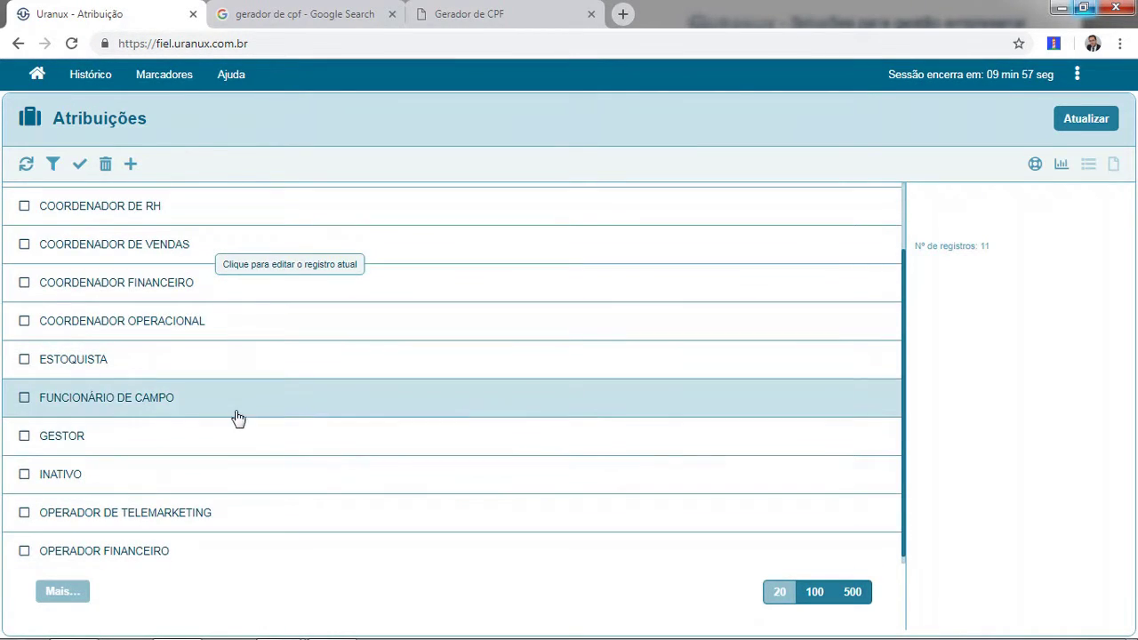
Give FUNCIONÁRIO DE CAMPO all four Operacional actions under Privilégios por Módulo, then reopen its form.
{"action": "left_click", "coordinate": [146, 402]}
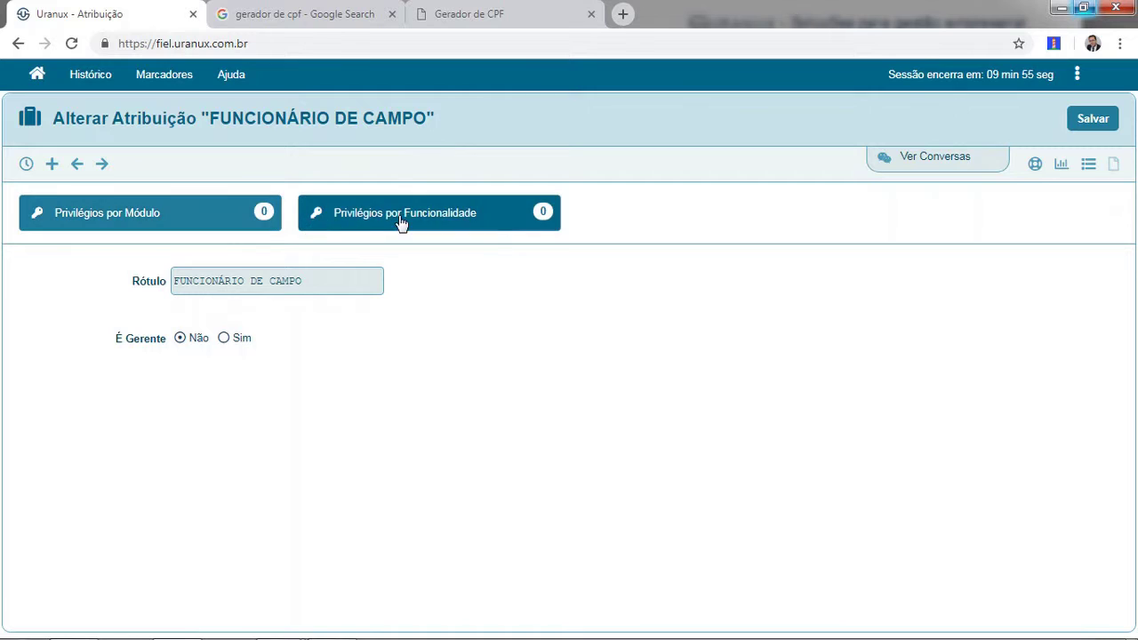
{"action": "left_click", "coordinate": [186, 223]}
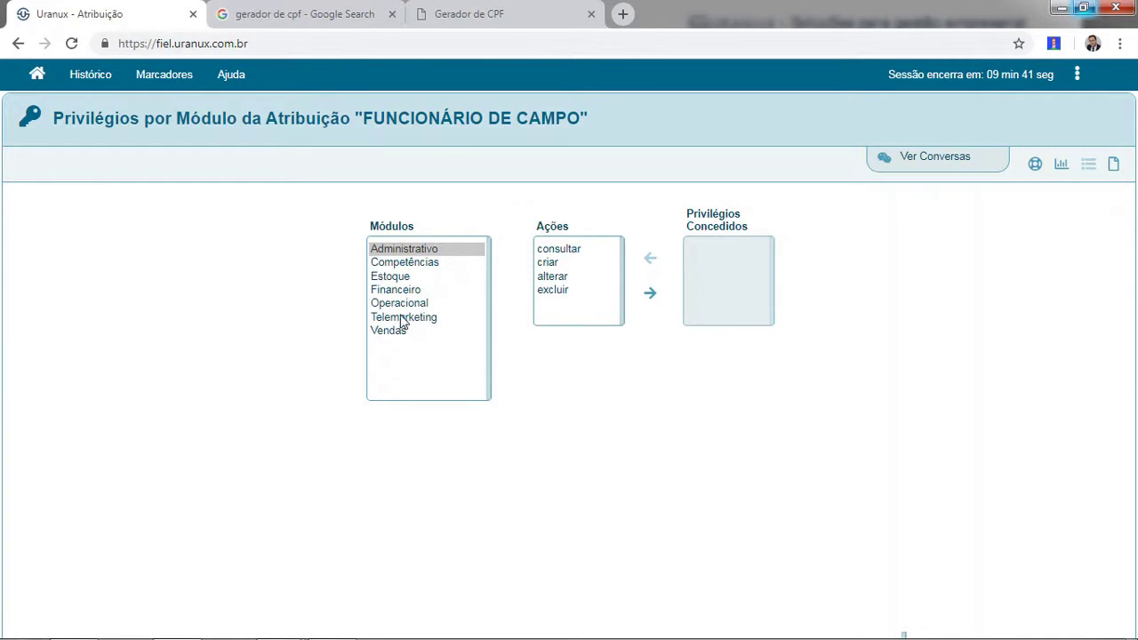
{"action": "left_click", "coordinate": [413, 305]}
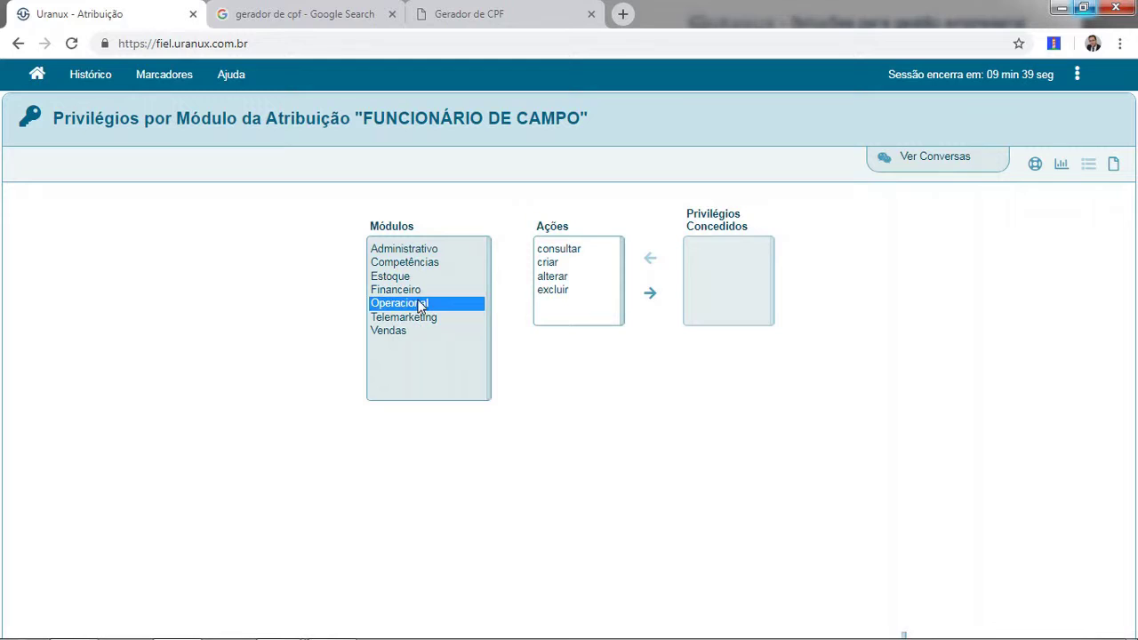
{"action": "left_click", "coordinate": [573, 249]}
{"action": "left_click", "coordinate": [559, 291], "text": "shift"}
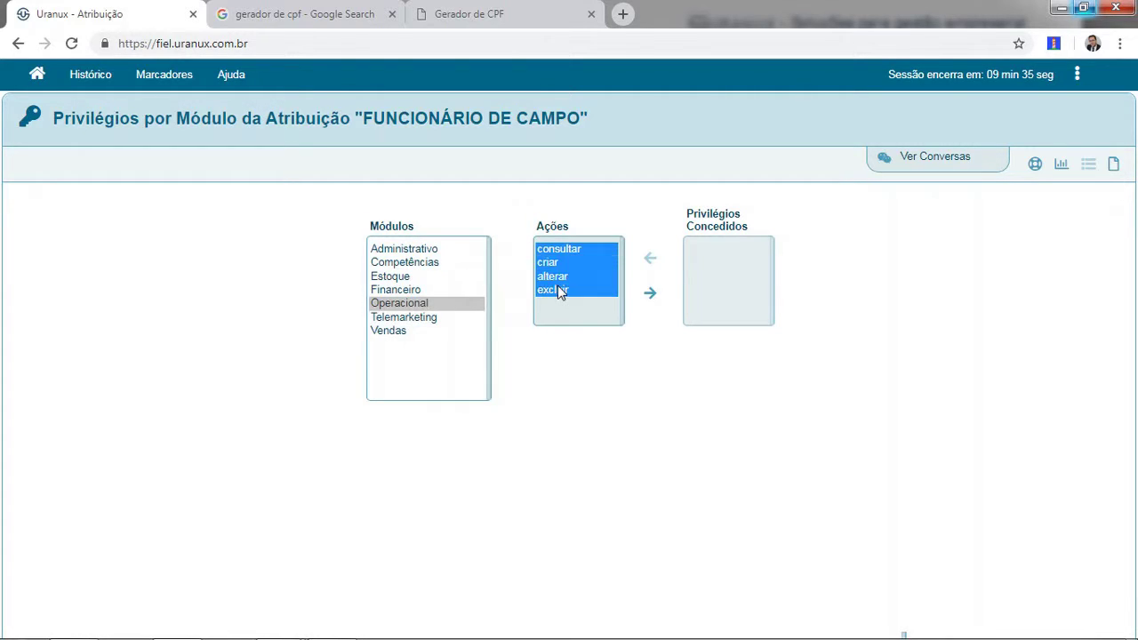
{"action": "left_click", "coordinate": [650, 296]}
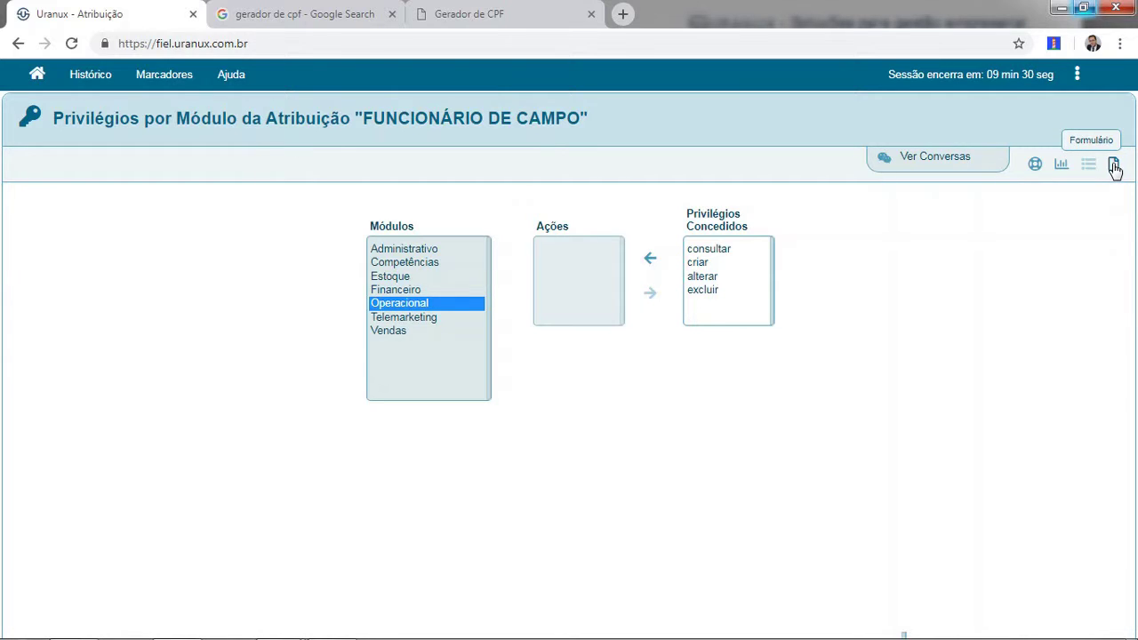
{"action": "left_click", "coordinate": [1114, 167]}
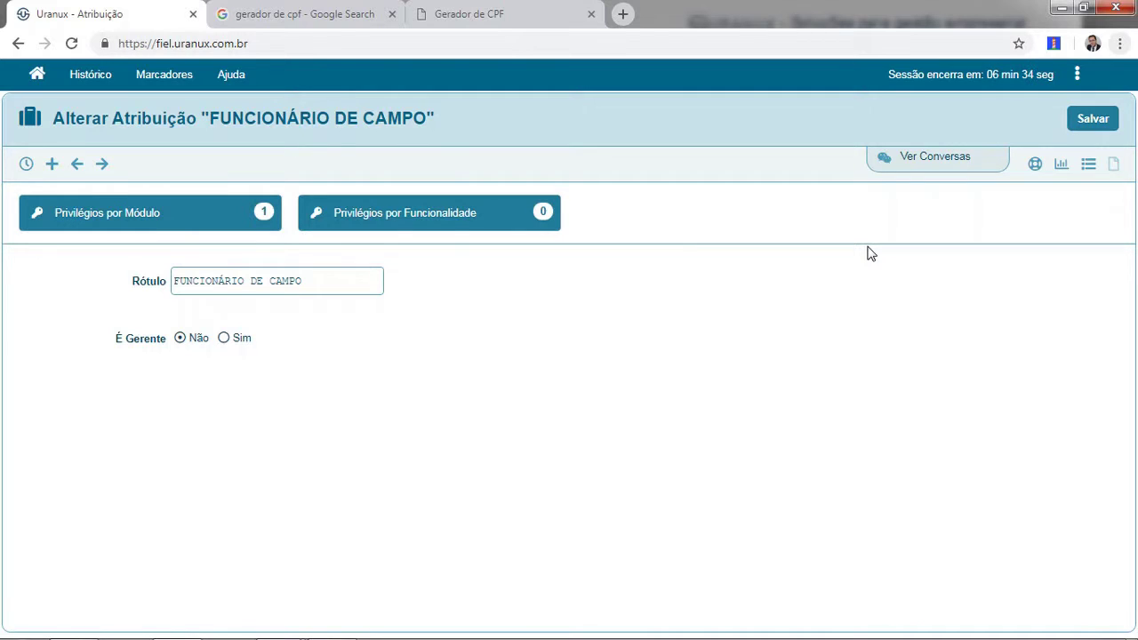
Go back to the roles list and open COORDENADOR DE VENDAS.
{"action": "left_click", "coordinate": [1090, 168]}
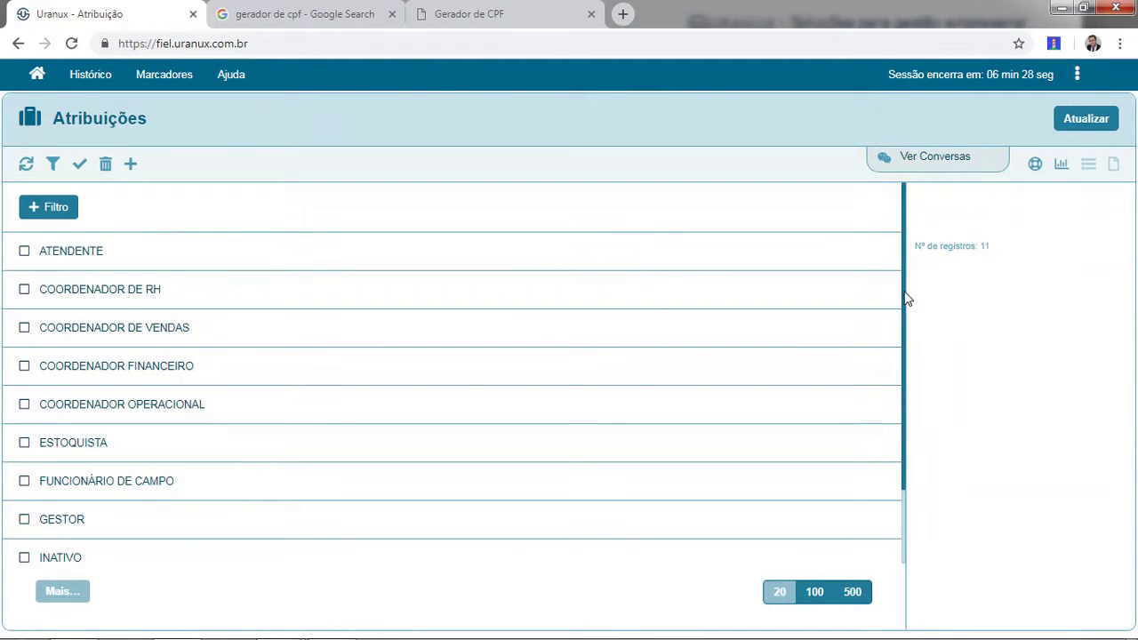
{"action": "mouse_move", "coordinate": [907, 299]}
{"action": "left_mouse_down"}
{"action": "mouse_move", "coordinate": [902, 350]}
{"action": "mouse_move", "coordinate": [905, 285]}
{"action": "left_mouse_up"}
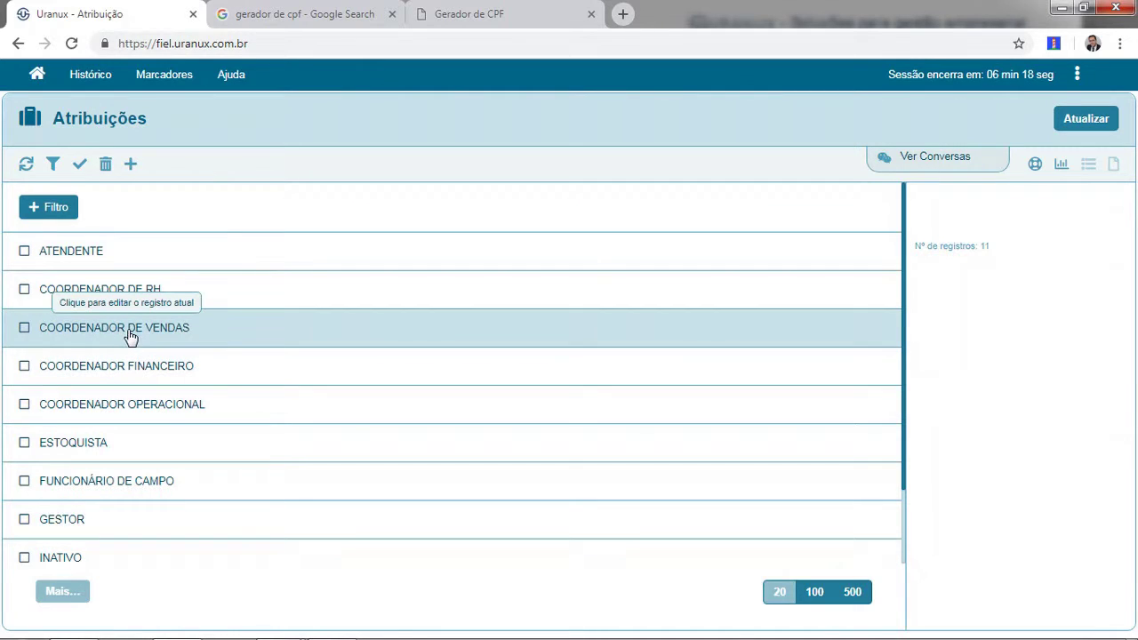
{"action": "left_click", "coordinate": [129, 333]}
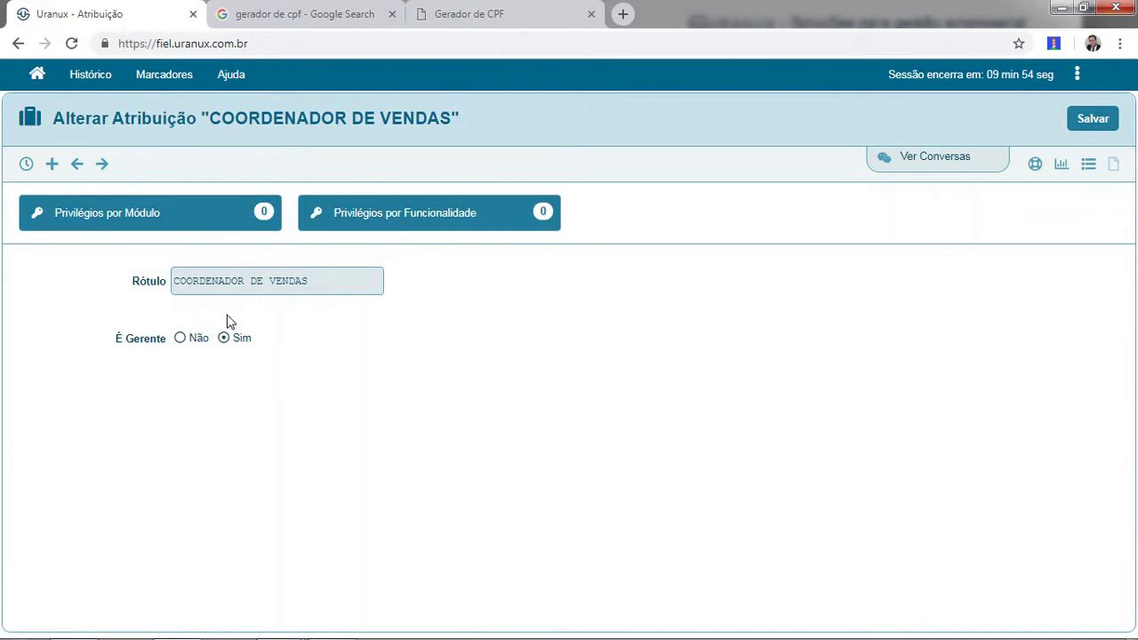
Grant COORDENADOR DE VENDAS consultar, criar, alterar and excluir on Vendas, then return to Atribuições.
{"action": "left_click", "coordinate": [176, 221]}
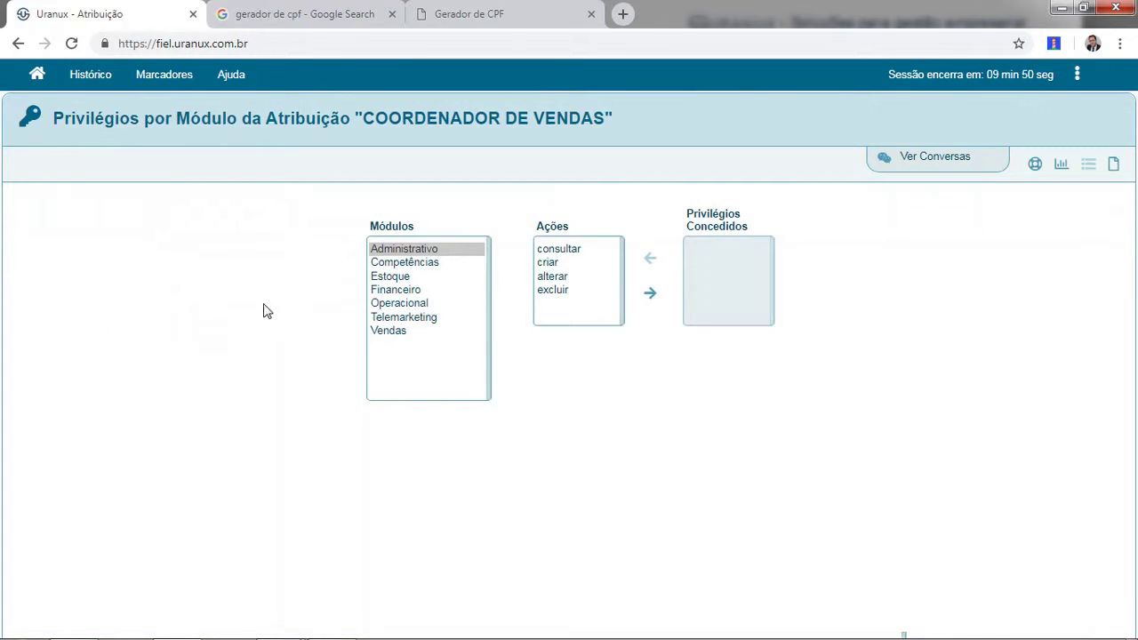
{"action": "left_click", "coordinate": [390, 333]}
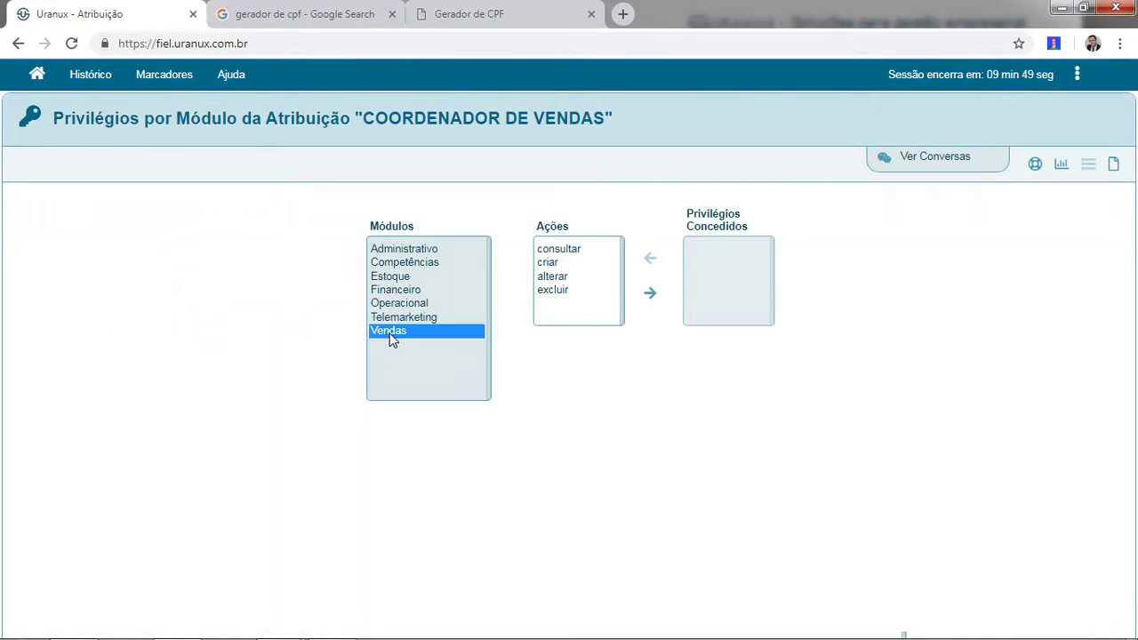
{"action": "left_click", "coordinate": [564, 250]}
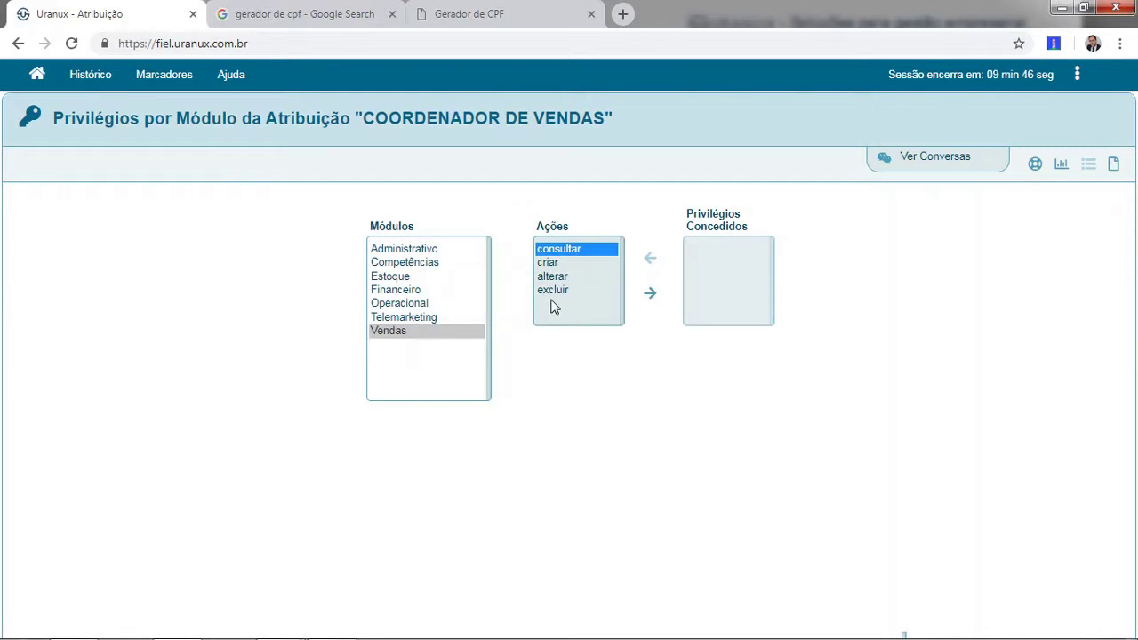
{"action": "left_click", "coordinate": [558, 291], "text": "shift"}
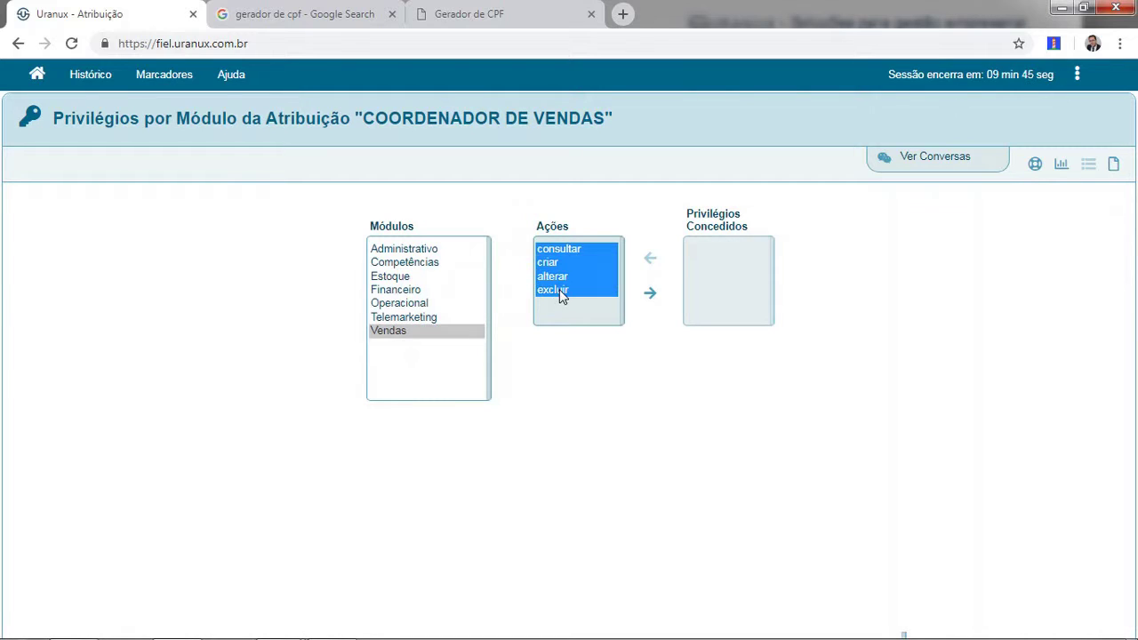
{"action": "left_click", "coordinate": [651, 296]}
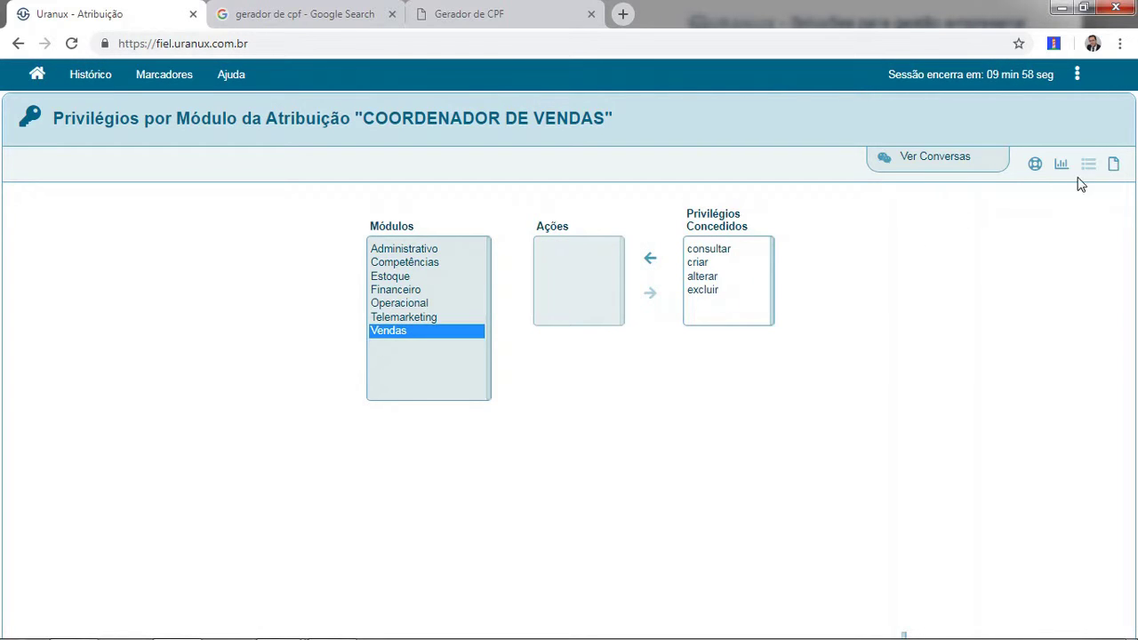
{"action": "left_click", "coordinate": [1113, 167]}
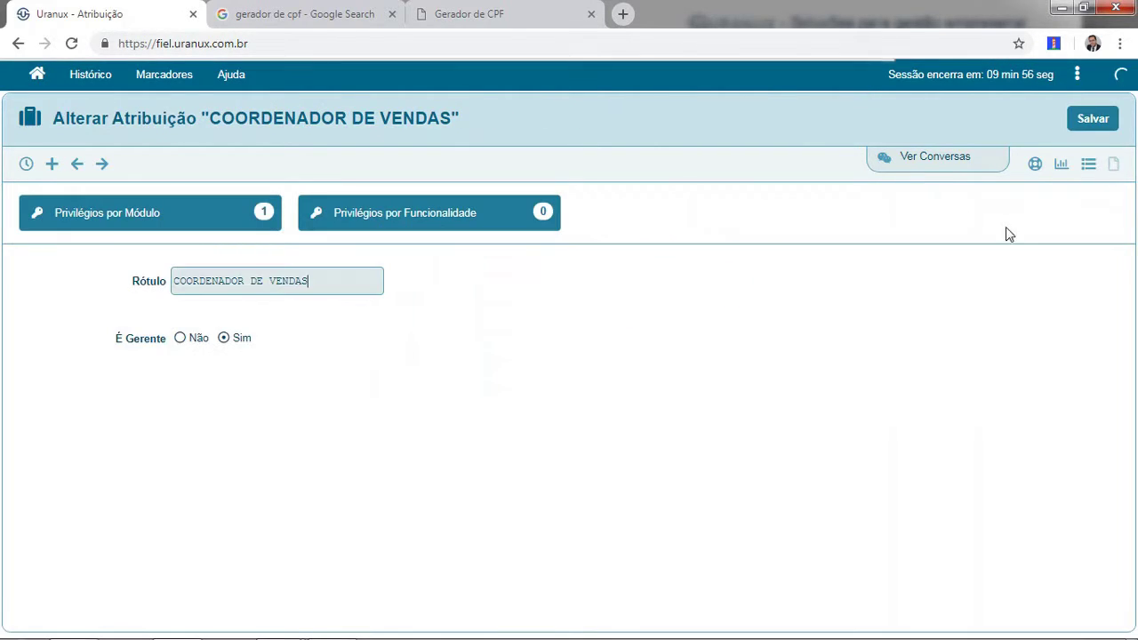
{"action": "left_click", "coordinate": [1091, 166]}
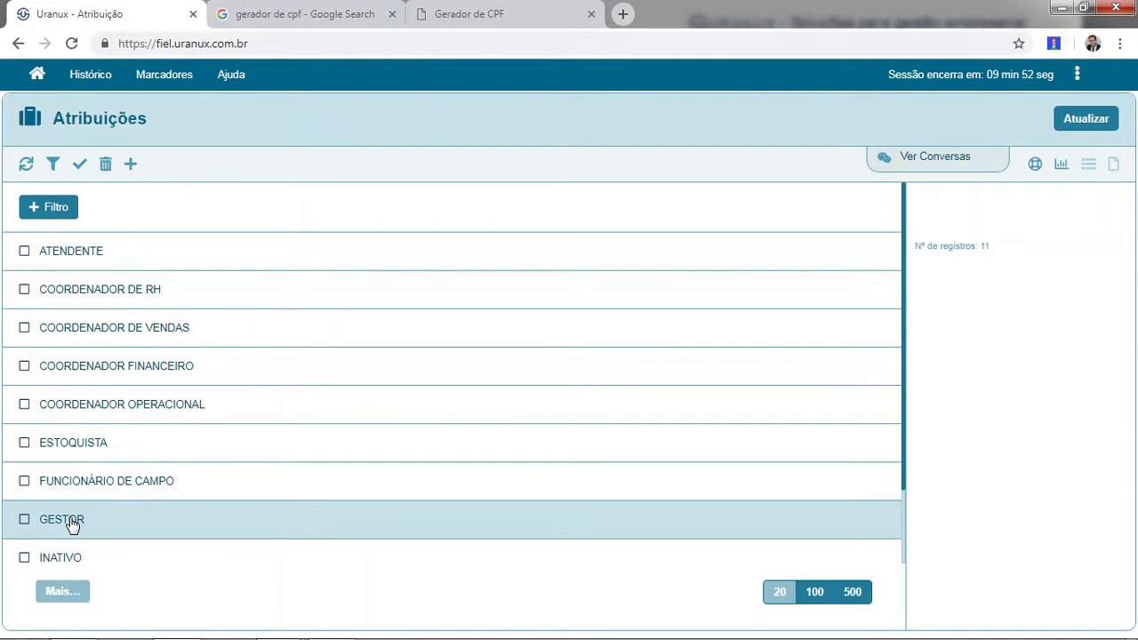
{"action": "left_click", "coordinate": [72, 526]}
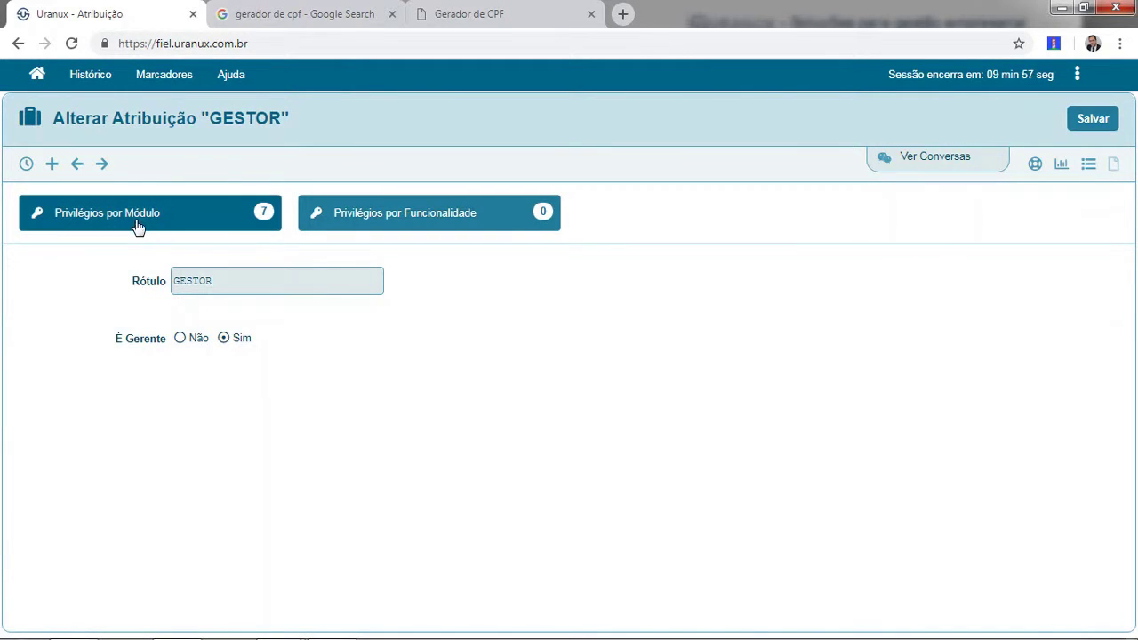
{"action": "left_click", "coordinate": [162, 220]}
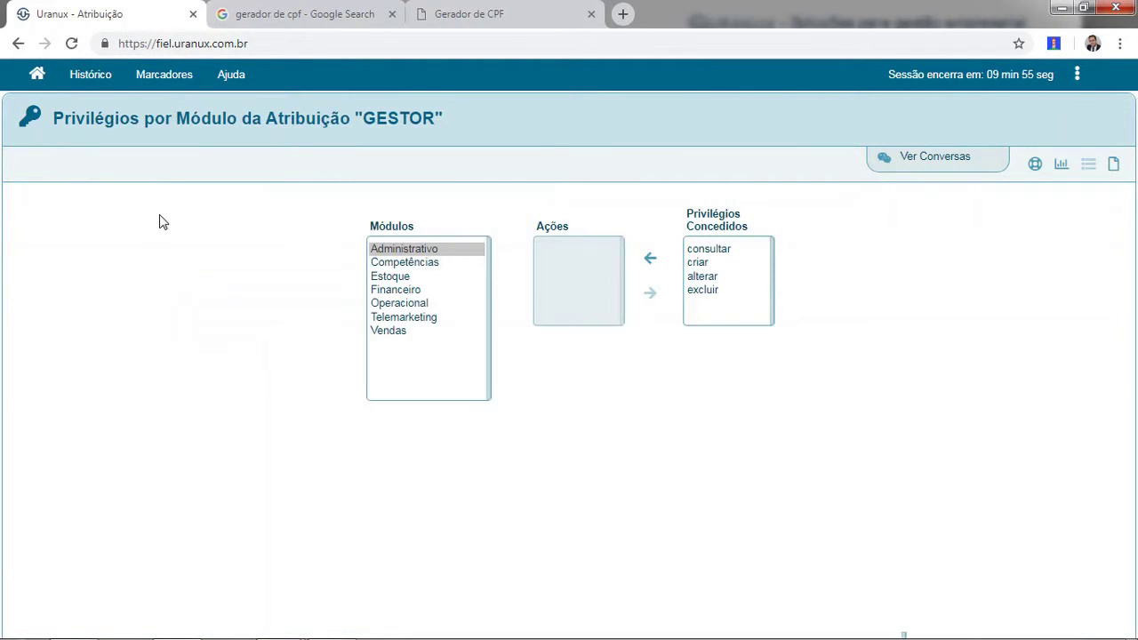
{"action": "left_click", "coordinate": [415, 267]}
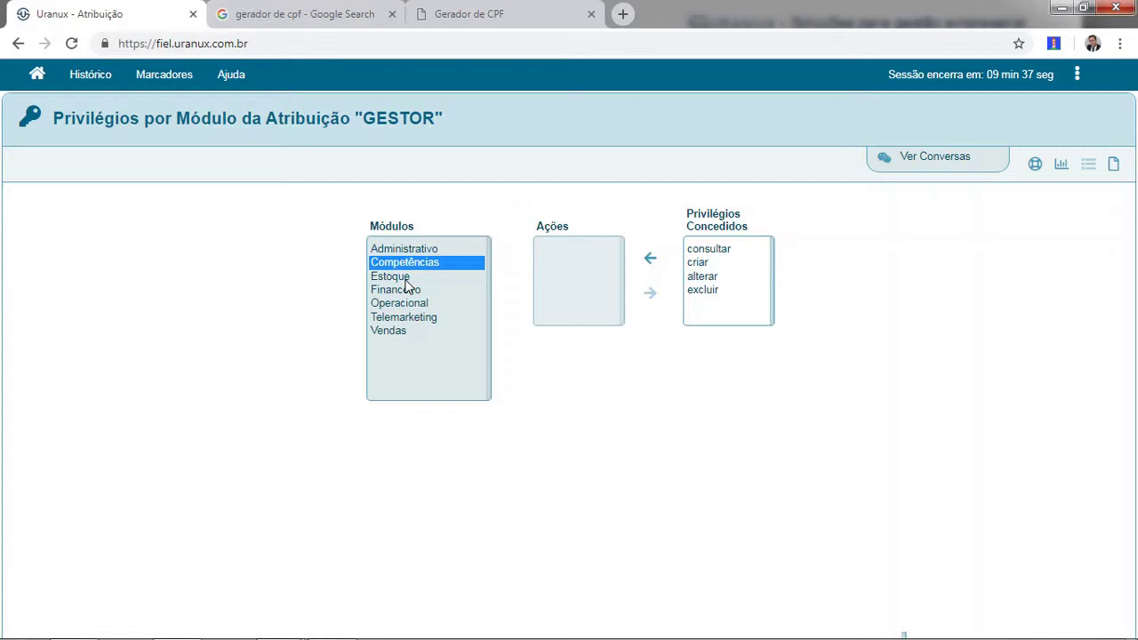
{"action": "left_click", "coordinate": [1114, 166]}
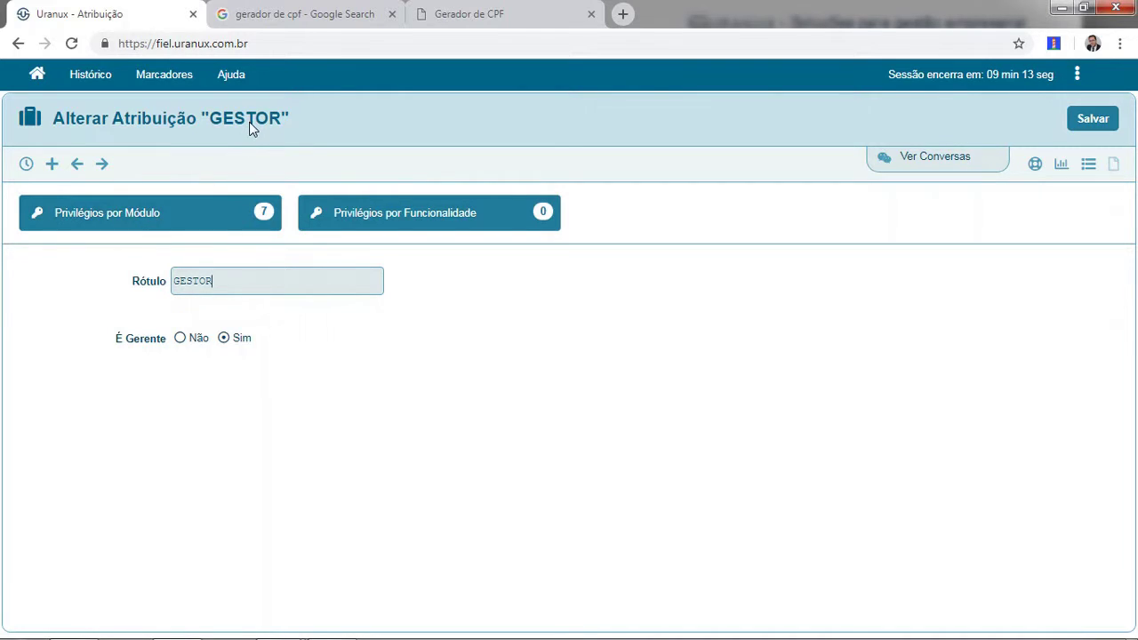
{"action": "left_click", "coordinate": [1089, 167]}
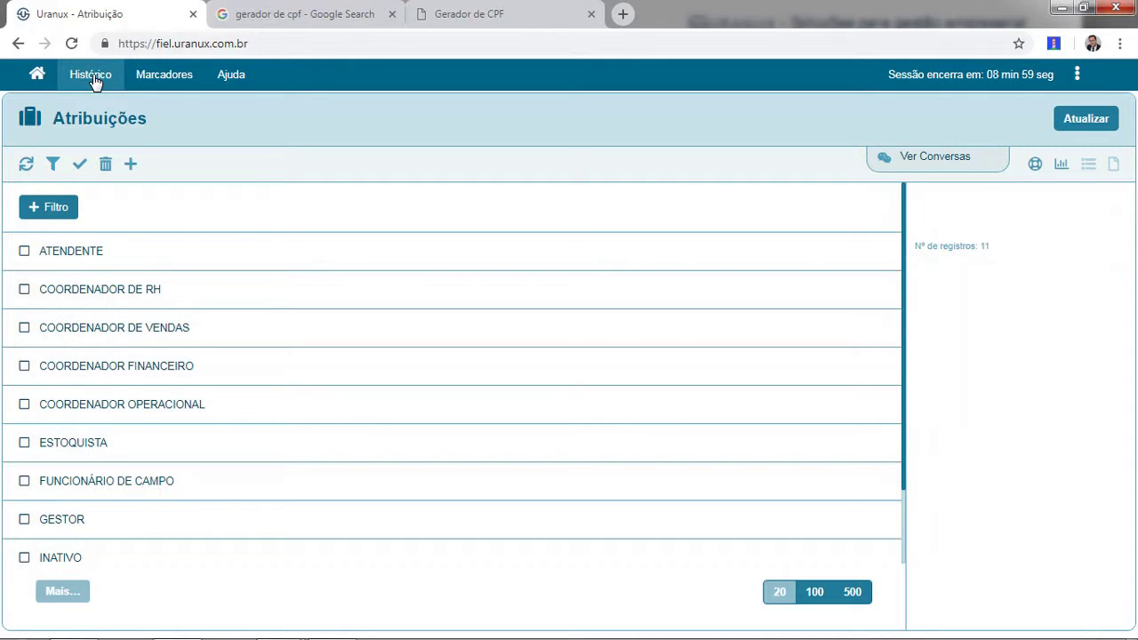
Open the Operacional Tipo de Serviço list showing its 41 service types.
{"action": "left_click", "coordinate": [94, 79]}
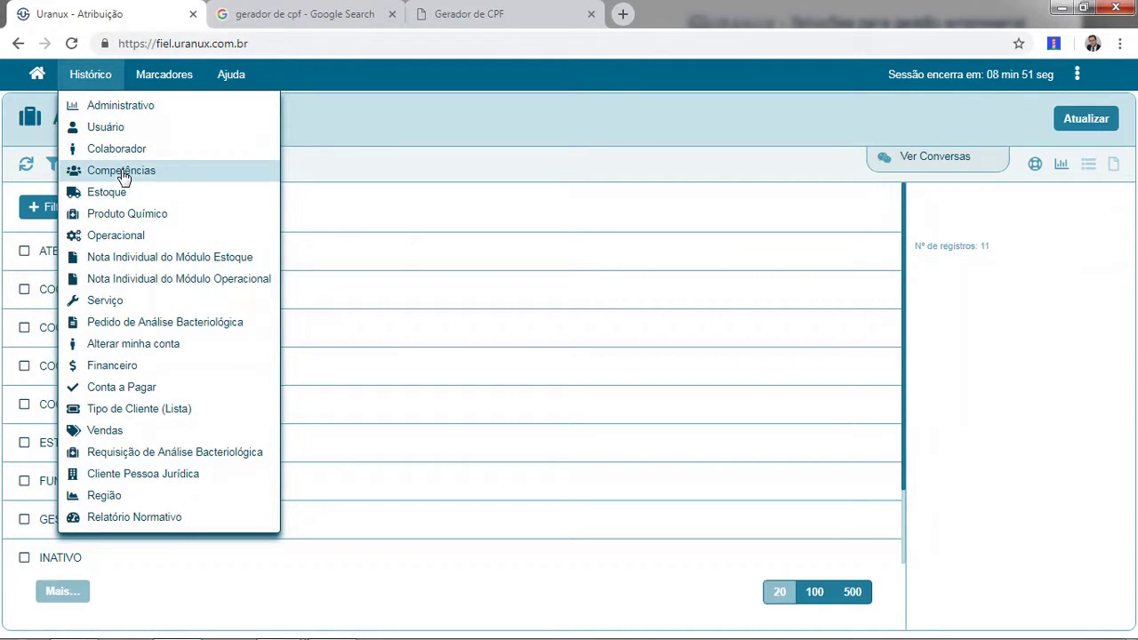
{"action": "left_click", "coordinate": [133, 235]}
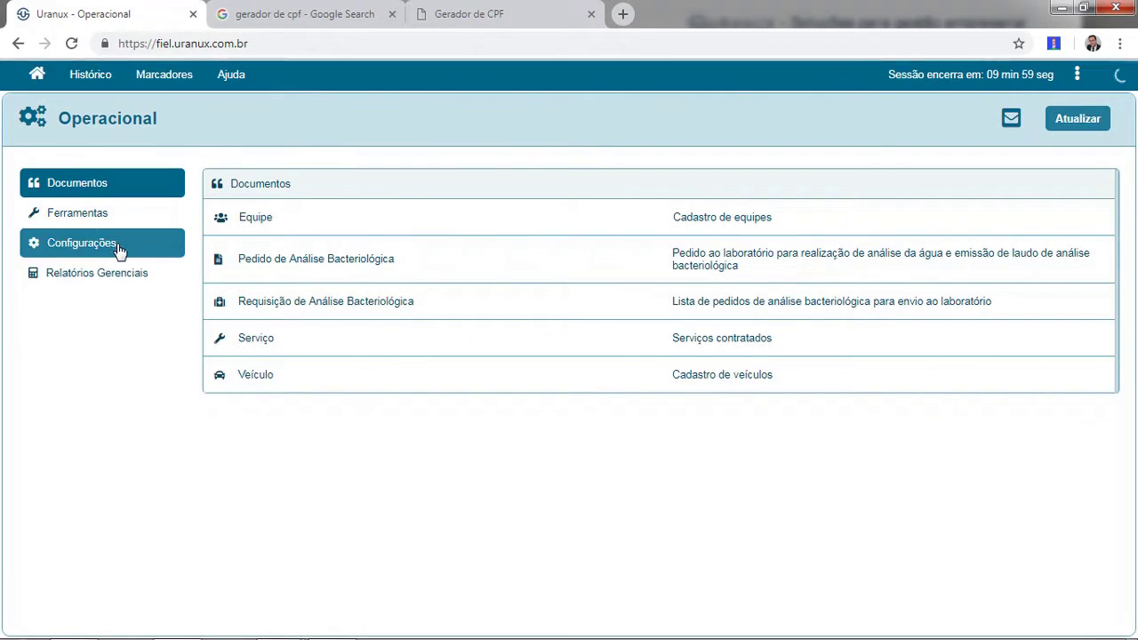
{"action": "left_click", "coordinate": [119, 249]}
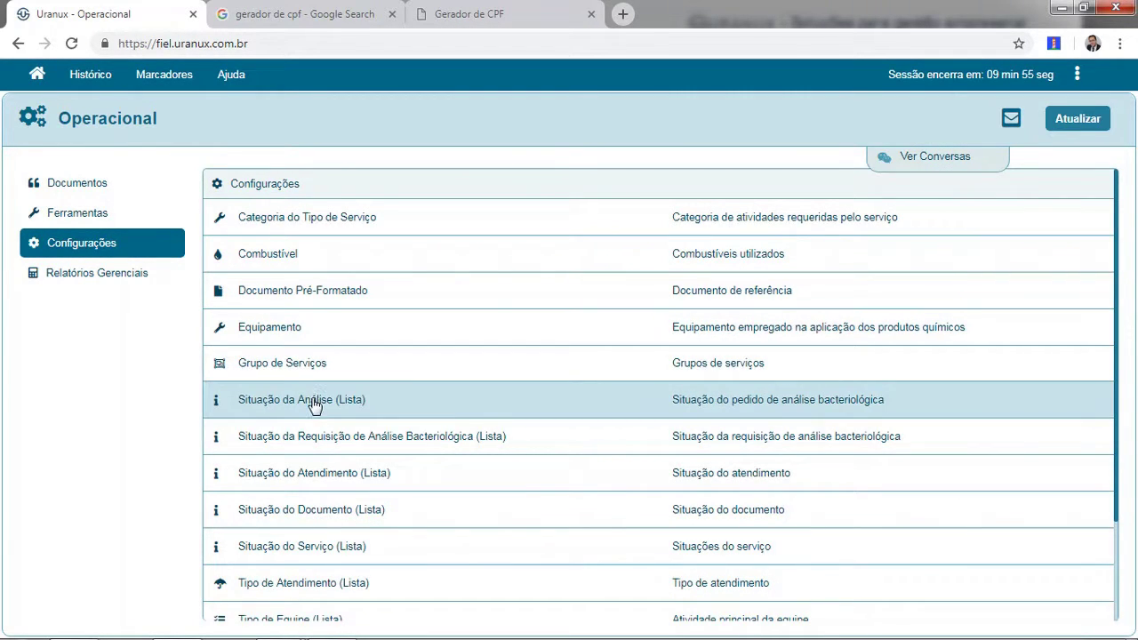
{"action": "scroll", "coordinate": [327, 416], "scroll_direction": "down", "scroll_amount": 1}
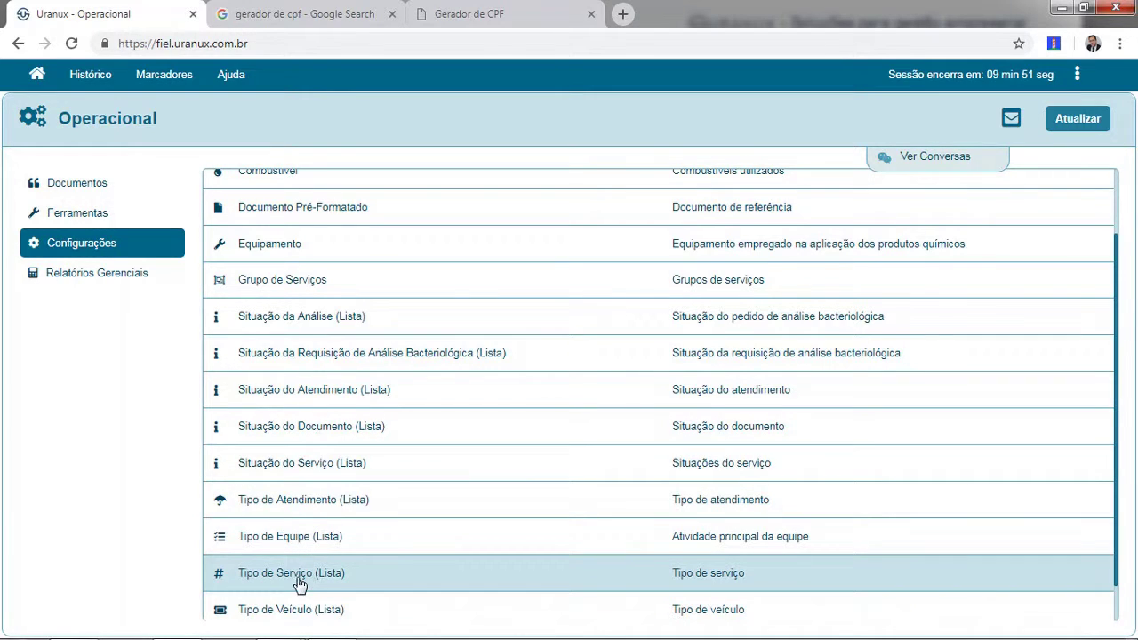
{"action": "left_click", "coordinate": [306, 580]}
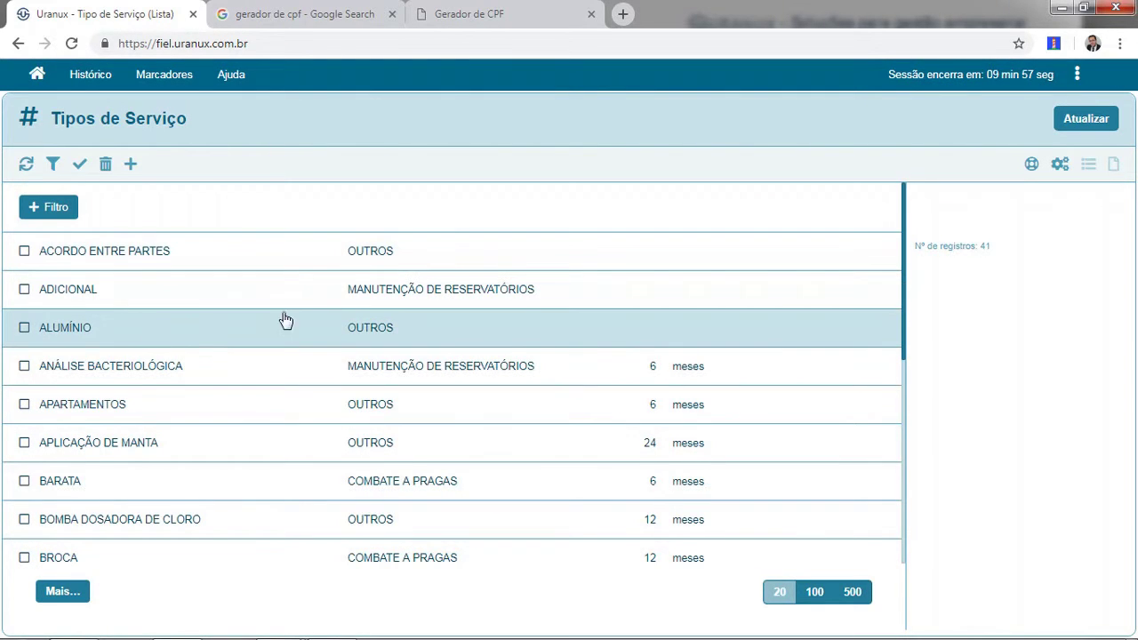
{"action": "scroll", "coordinate": [905, 347], "scroll_direction": "down", "scroll_amount": 5}
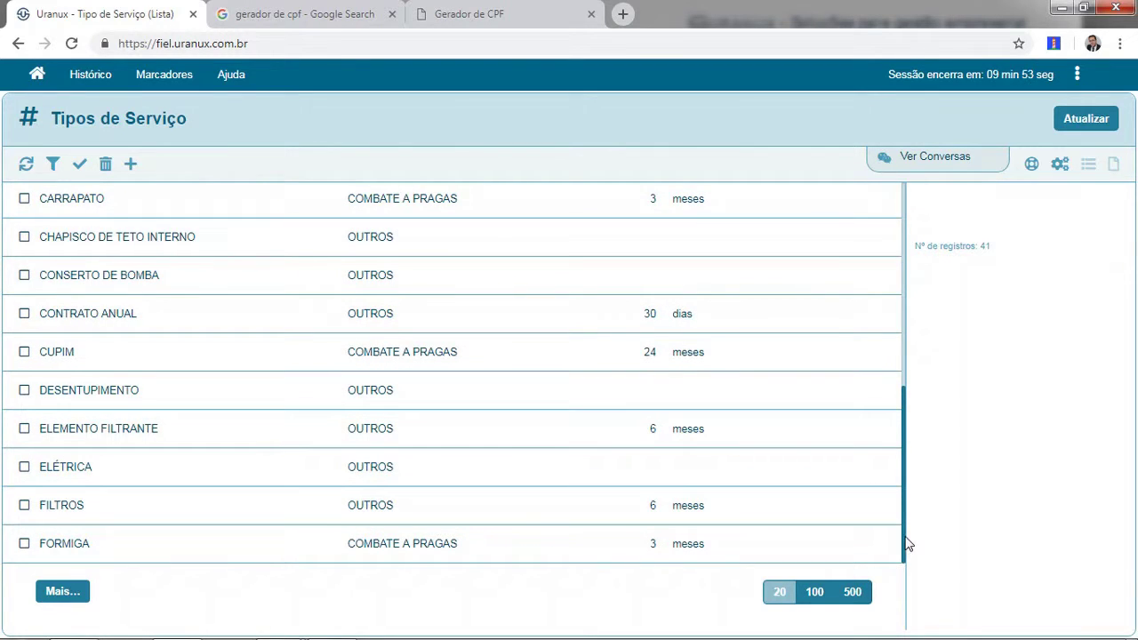
{"action": "scroll", "coordinate": [907, 542], "scroll_direction": "up", "scroll_amount": 3}
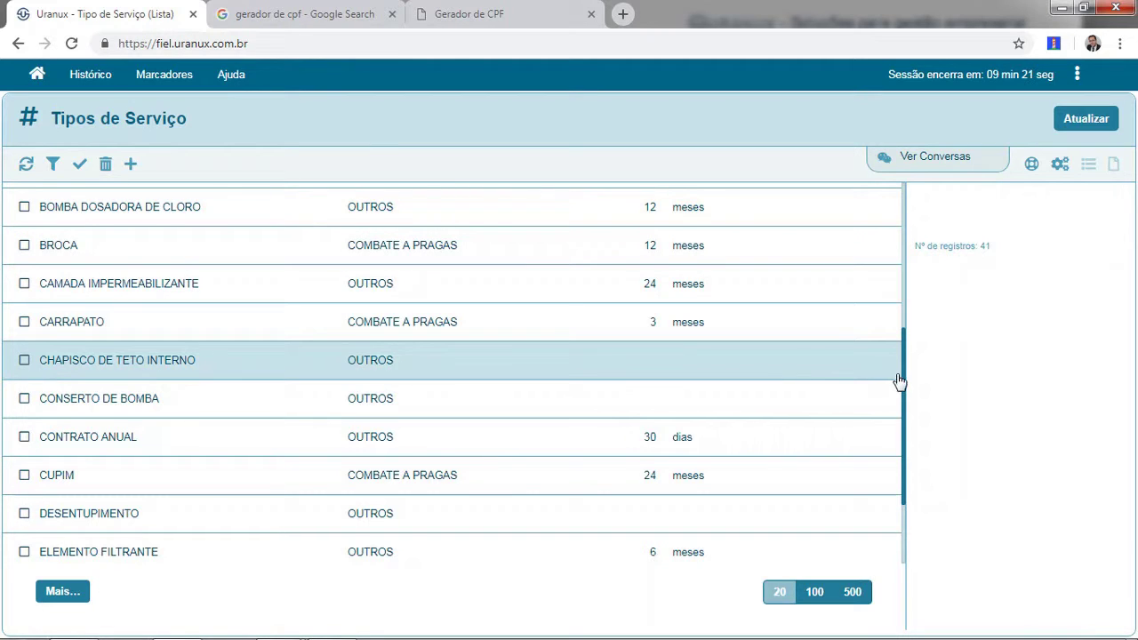
{"action": "scroll", "coordinate": [902, 376], "scroll_direction": "up", "scroll_amount": 2}
{"action": "scroll", "coordinate": [923, 285], "scroll_direction": "up", "scroll_amount": 2}
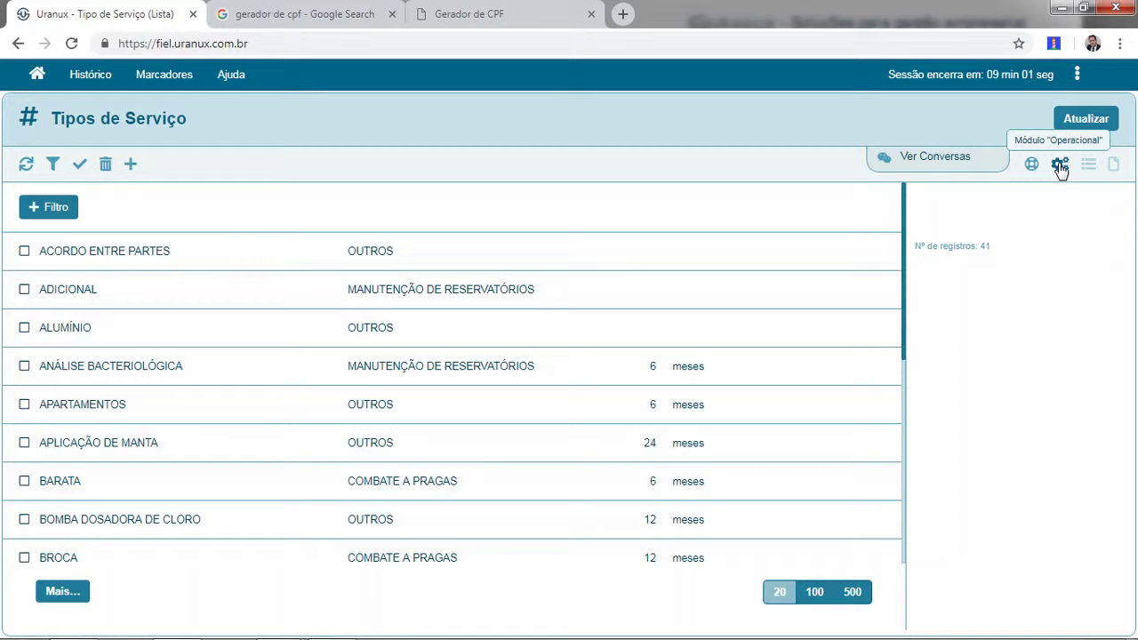
Revisit the roles list, then open the Administrativo company profile (Alterar Perfil) page.
{"action": "left_click", "coordinate": [90, 77]}
{"action": "left_click", "coordinate": [117, 127]}
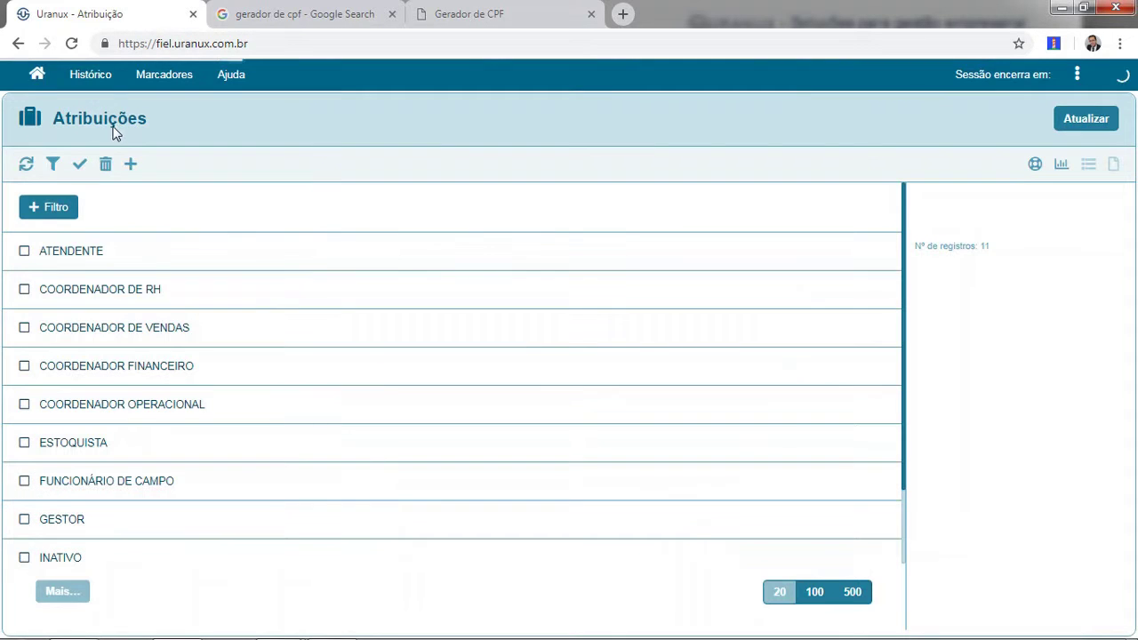
{"action": "left_click", "coordinate": [90, 77]}
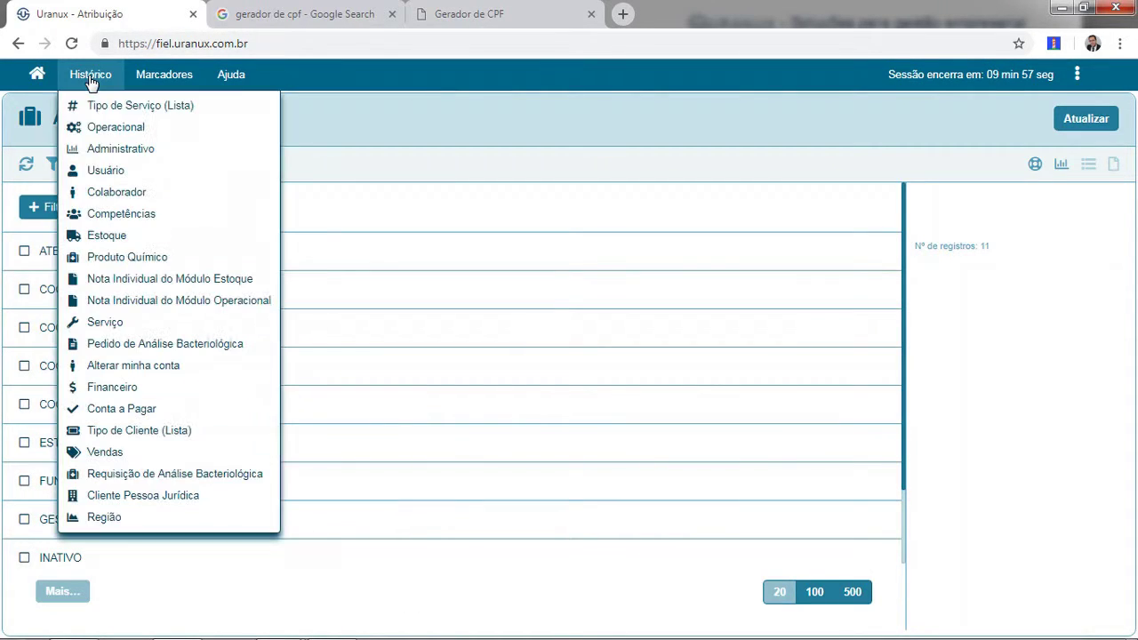
{"action": "left_click", "coordinate": [120, 149]}
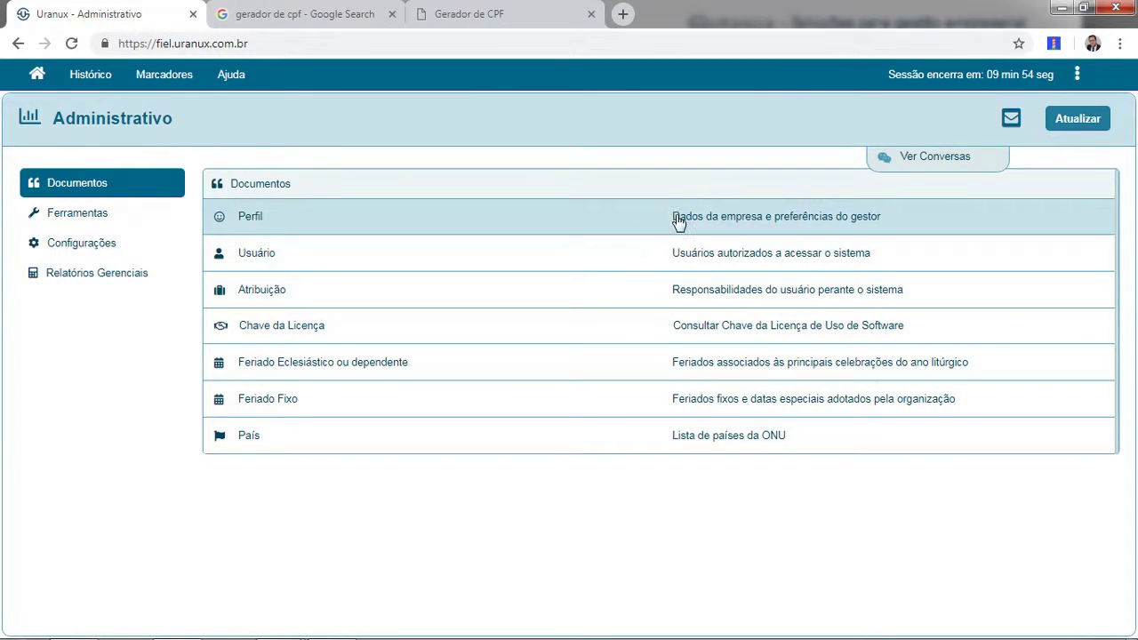
{"action": "left_click", "coordinate": [678, 221]}
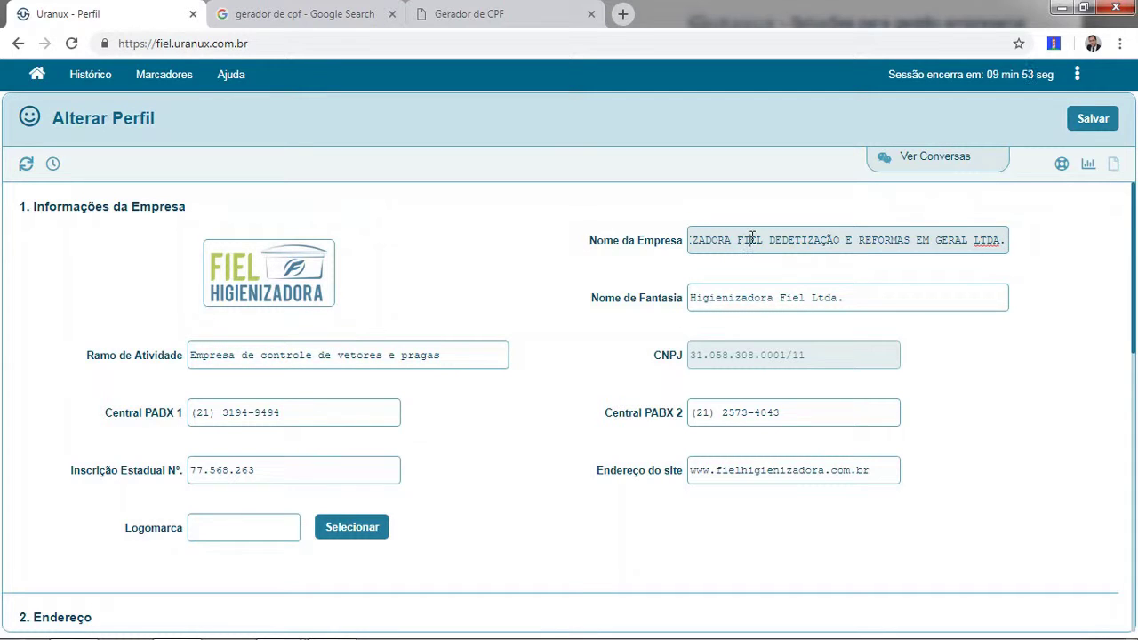
{"action": "left_click", "coordinate": [745, 298]}
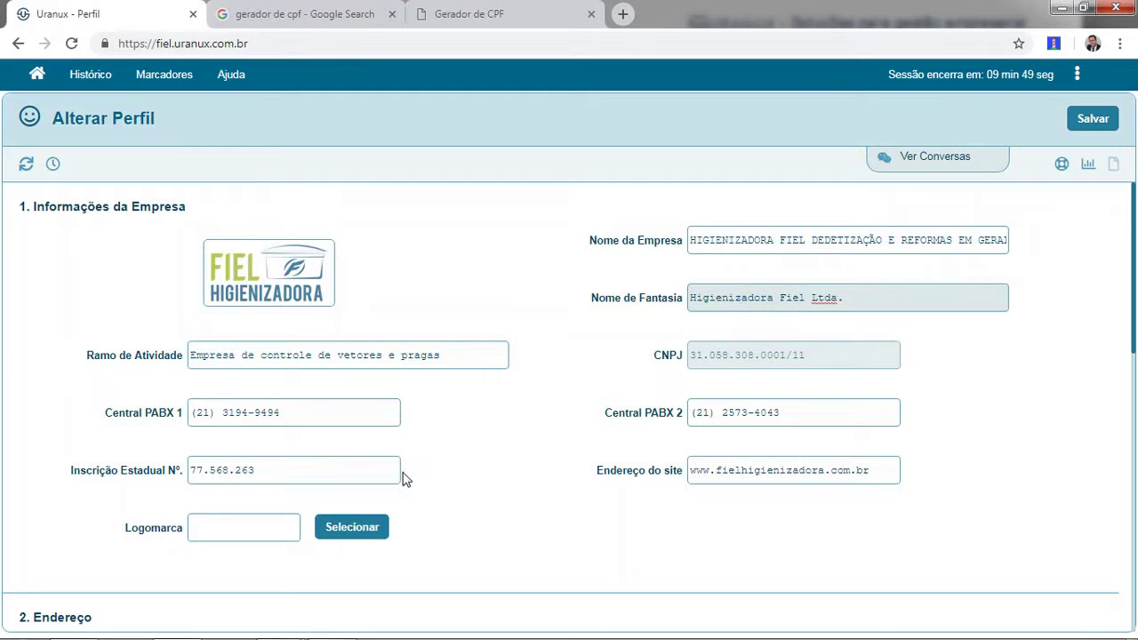
{"action": "left_click_drag", "start_coordinate": [1135, 263], "coordinate": [1135, 318]}
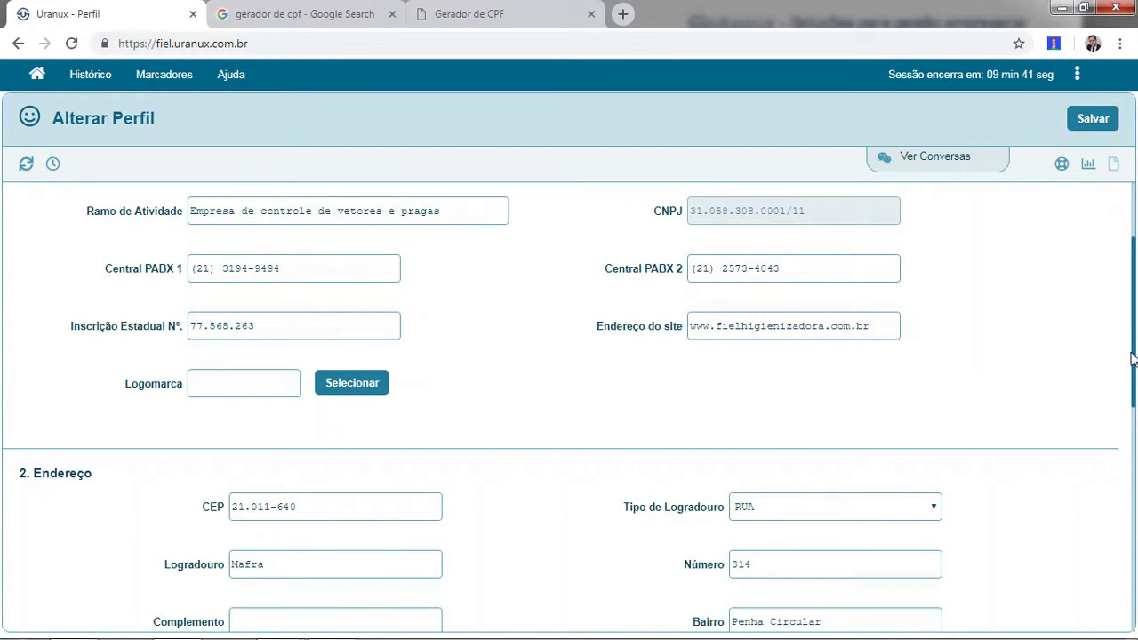
{"action": "left_click_drag", "start_coordinate": [1133, 359], "coordinate": [1122, 447]}
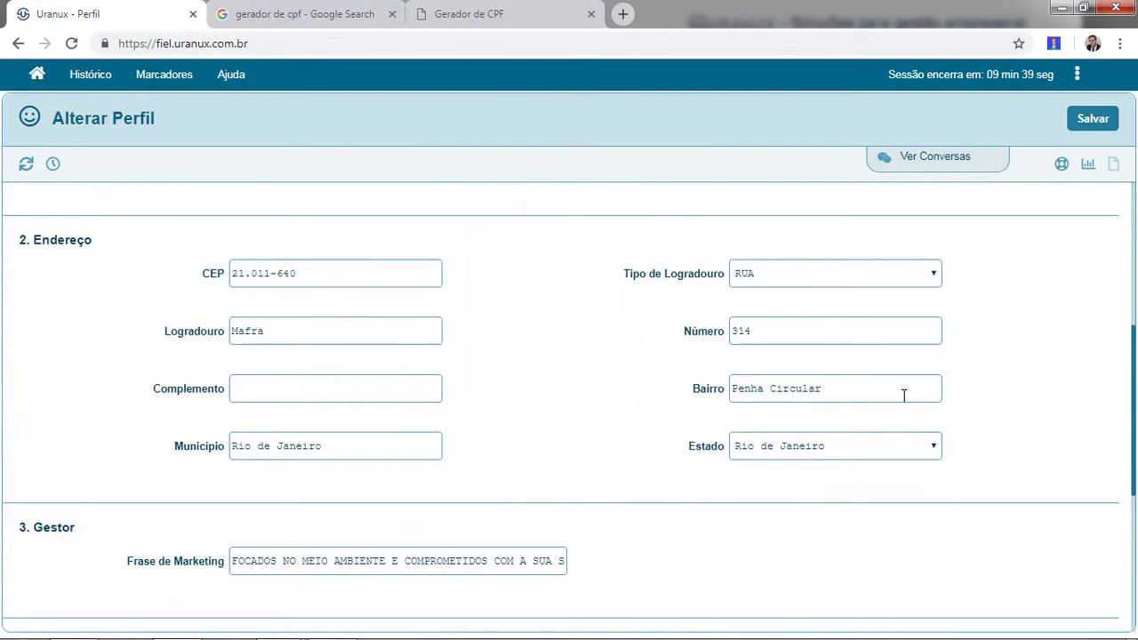
{"action": "scroll", "coordinate": [585, 298], "scroll_direction": "down", "scroll_amount": 2}
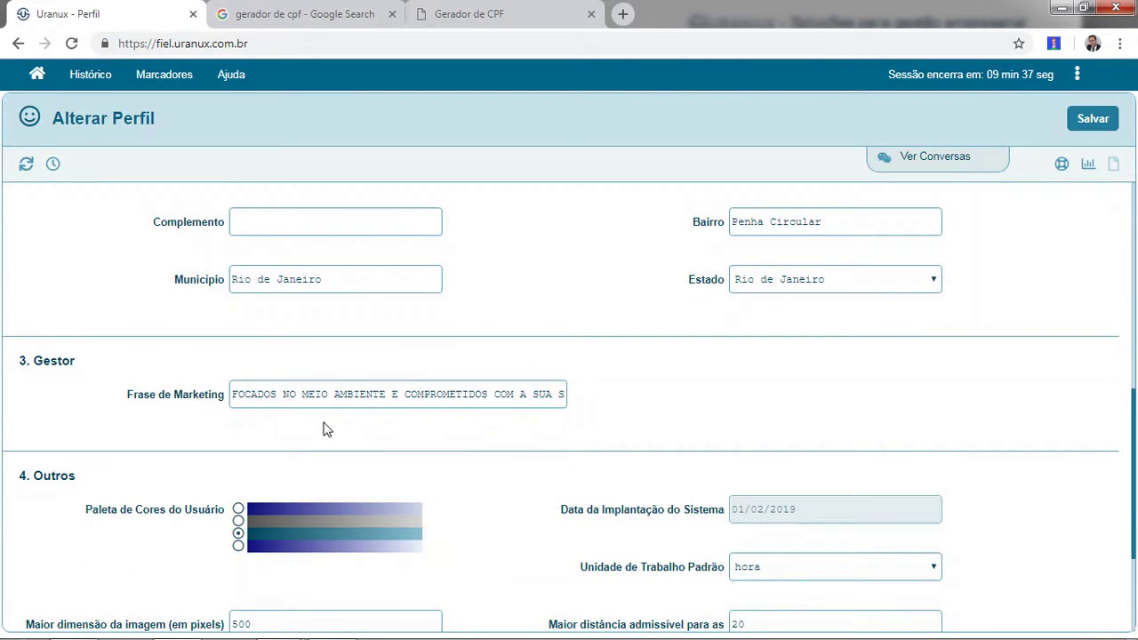
{"action": "left_click", "coordinate": [340, 397]}
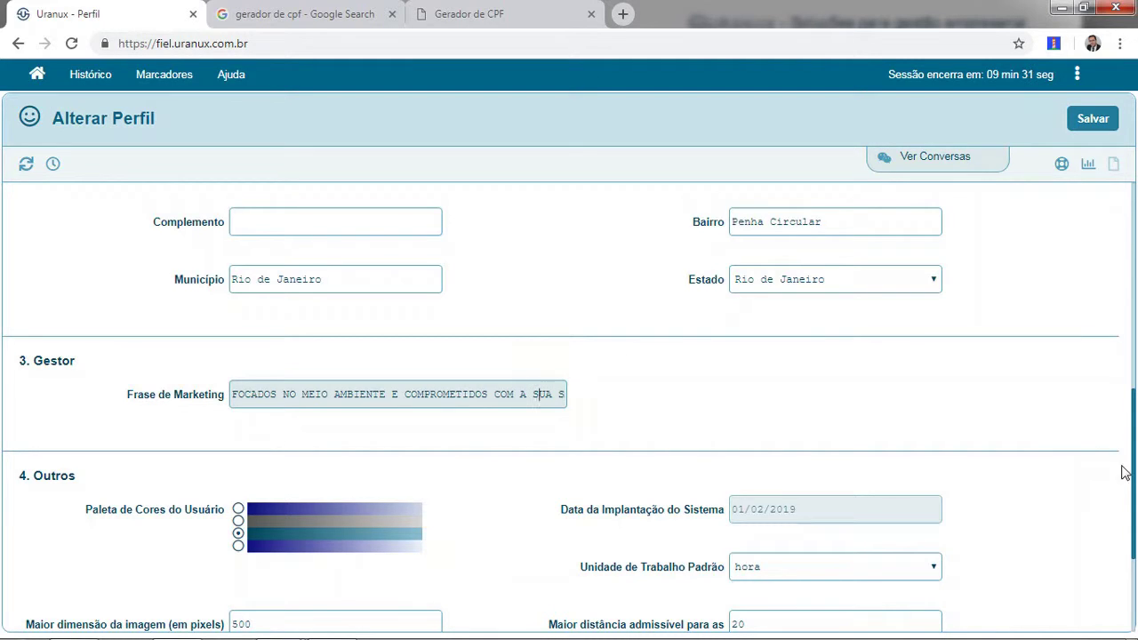
{"action": "left_click_drag", "start_coordinate": [1135, 473], "coordinate": [1135, 544]}
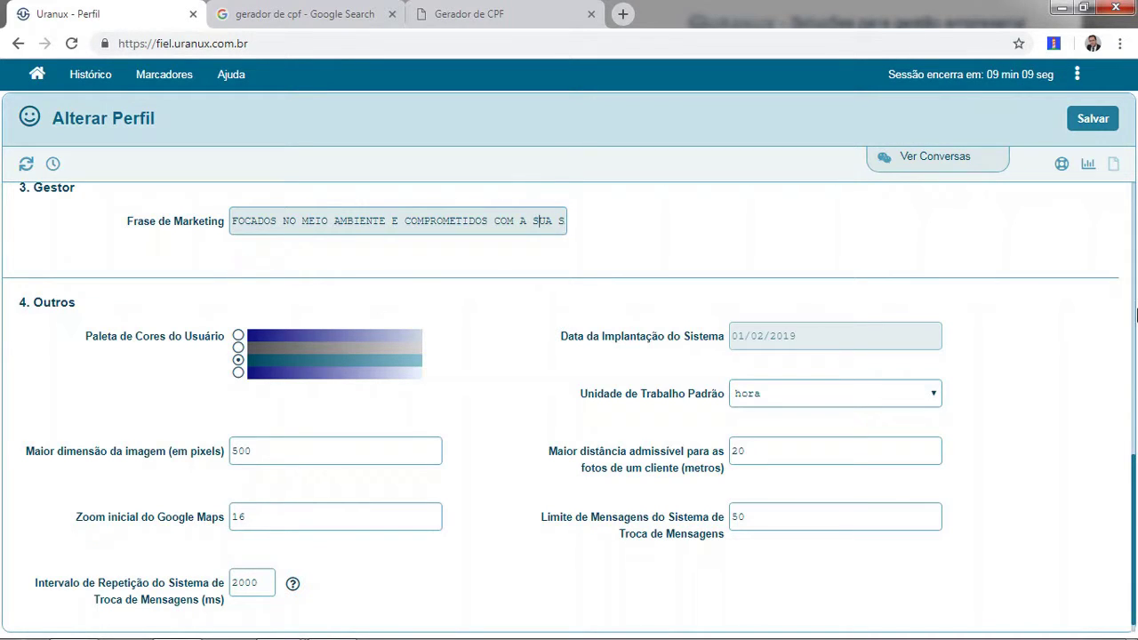
{"action": "scroll", "coordinate": [1133, 480], "scroll_direction": "up", "scroll_amount": 1}
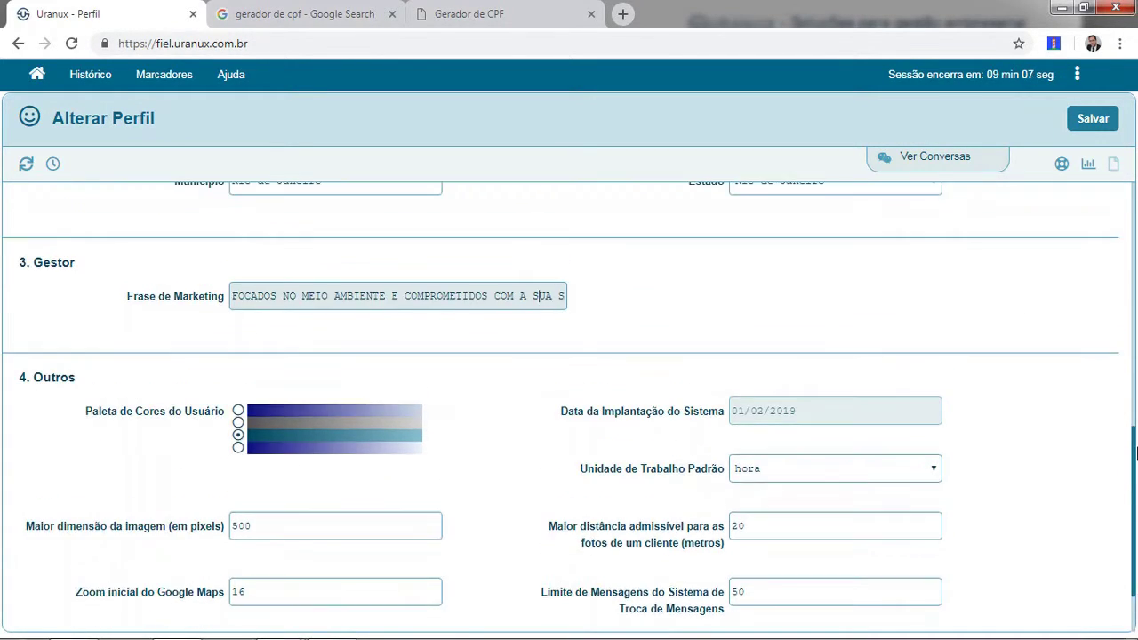
{"action": "scroll", "coordinate": [1133, 480], "scroll_direction": "down", "scroll_amount": 1}
{"action": "left_click_drag", "start_coordinate": [1135, 480], "coordinate": [1134, 489]}
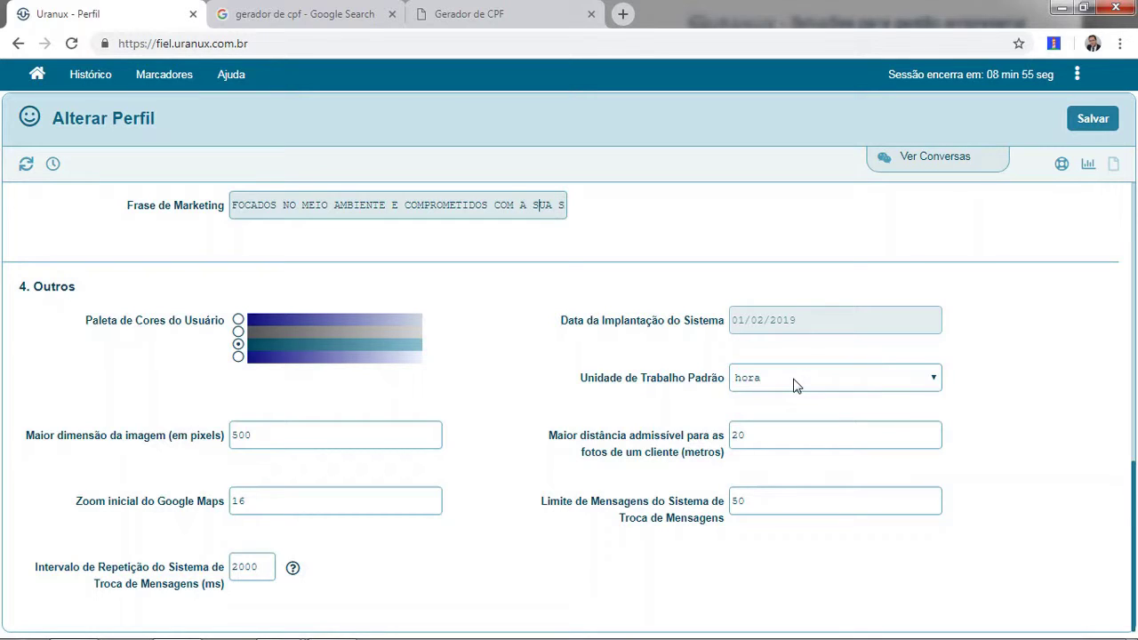
{"action": "left_click", "coordinate": [783, 377]}
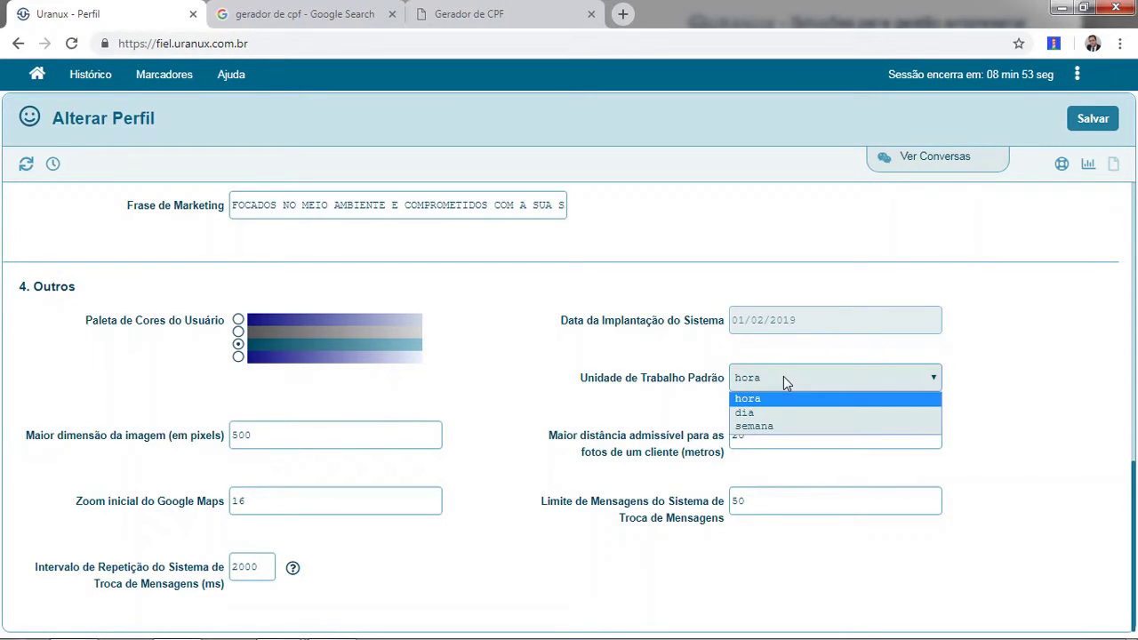
{"action": "left_click", "coordinate": [783, 377]}
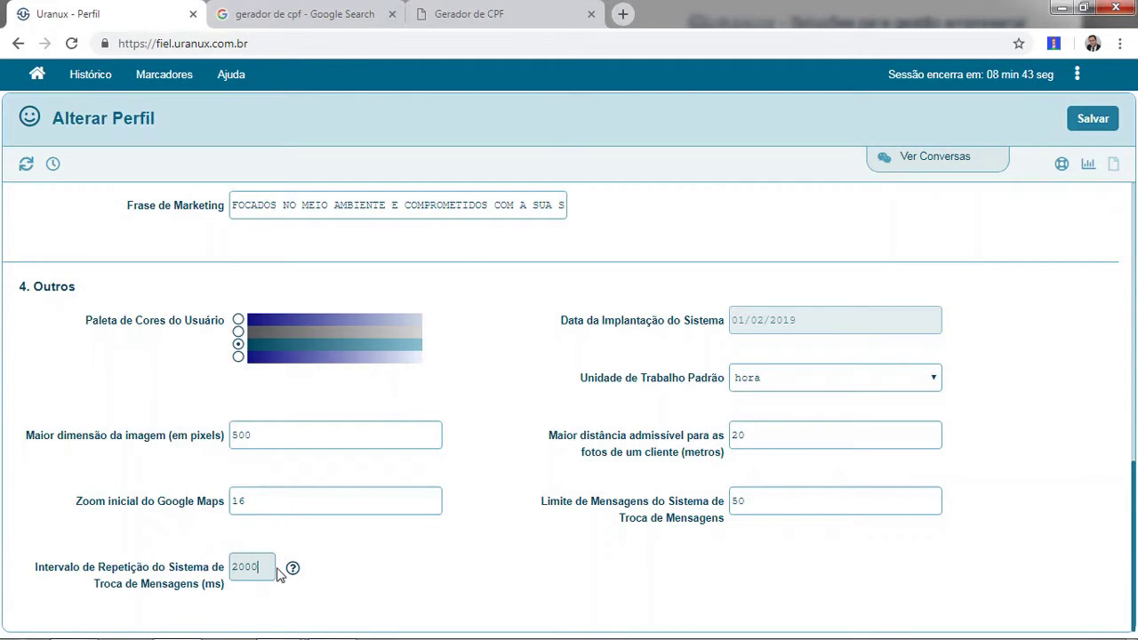
{"action": "mouse_move", "coordinate": [294, 573]}
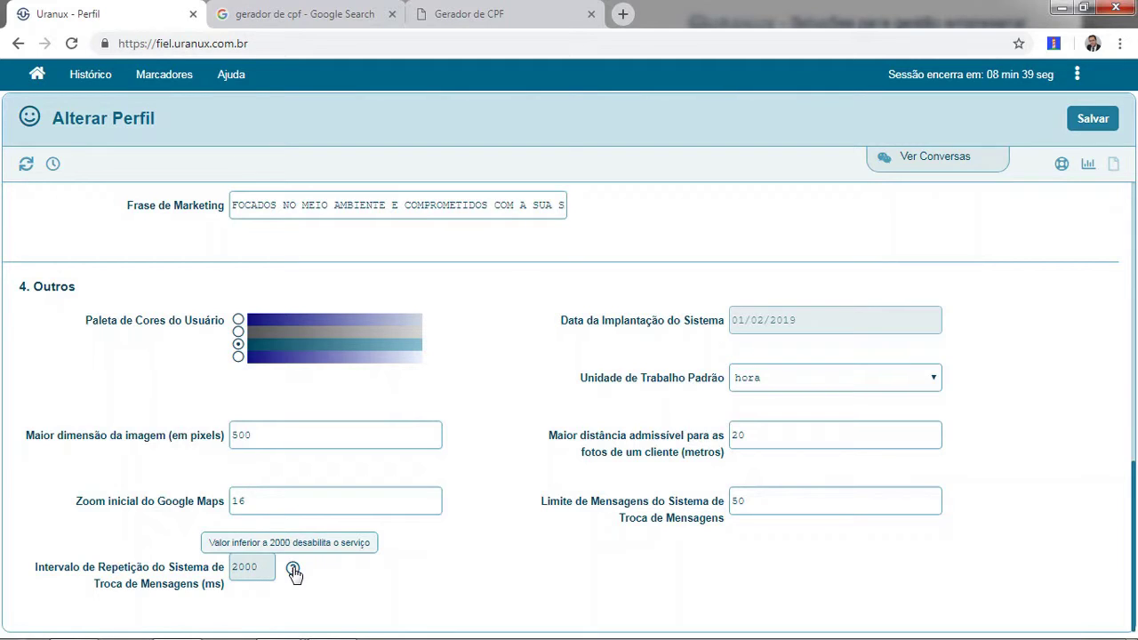
{"action": "left_click", "coordinate": [950, 161]}
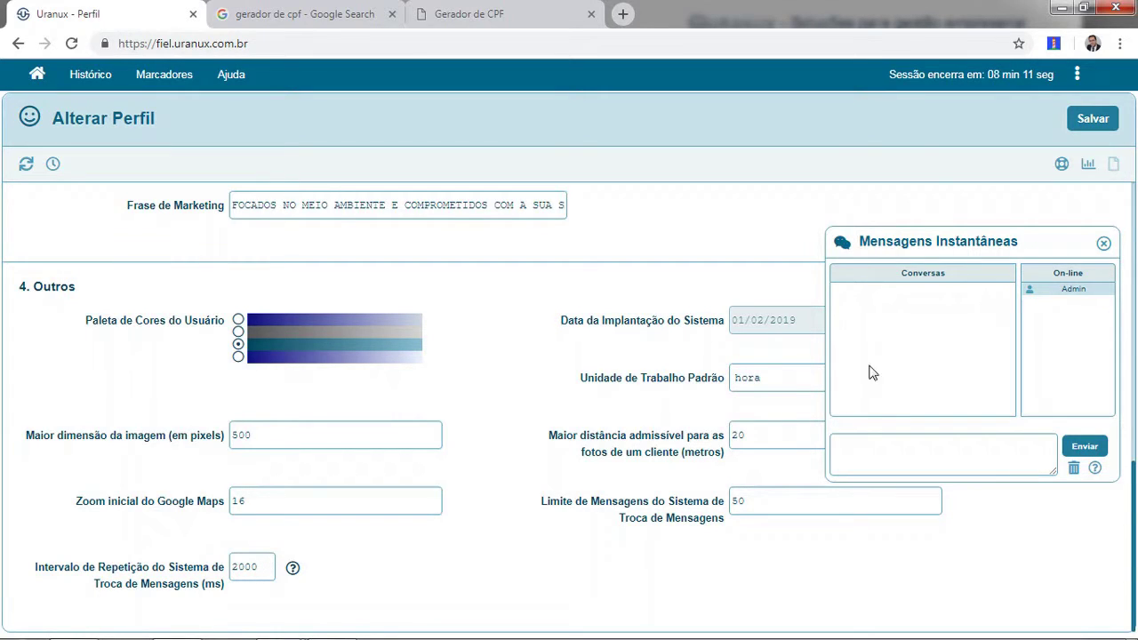
{"action": "left_click", "coordinate": [1104, 244]}
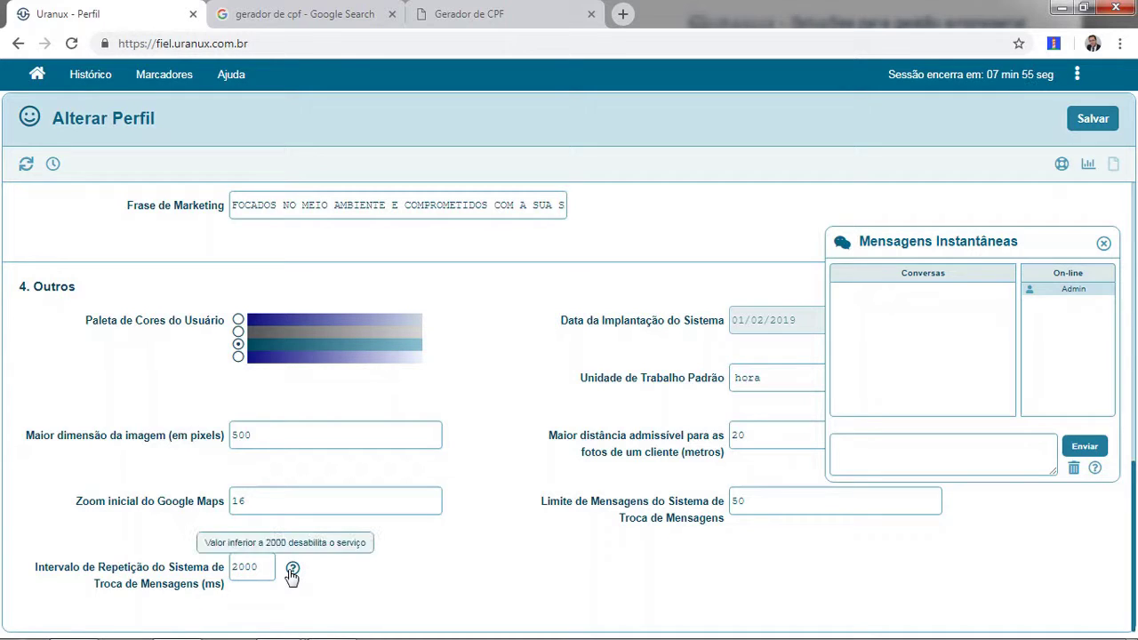
{"action": "mouse_move", "coordinate": [297, 579]}
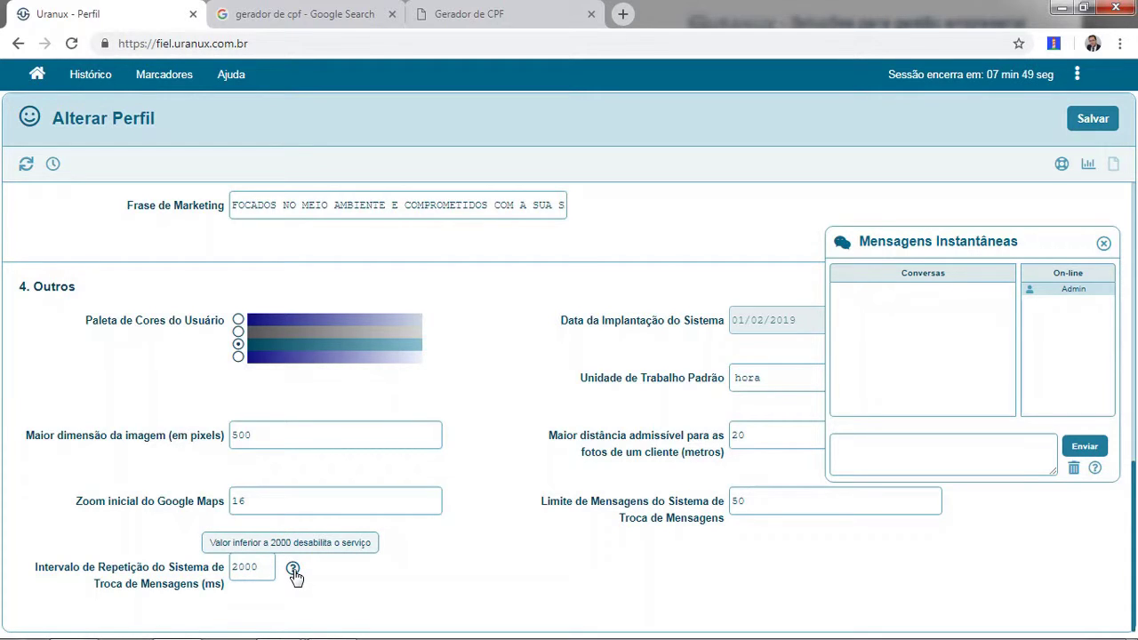
{"action": "left_click", "coordinate": [1104, 243]}
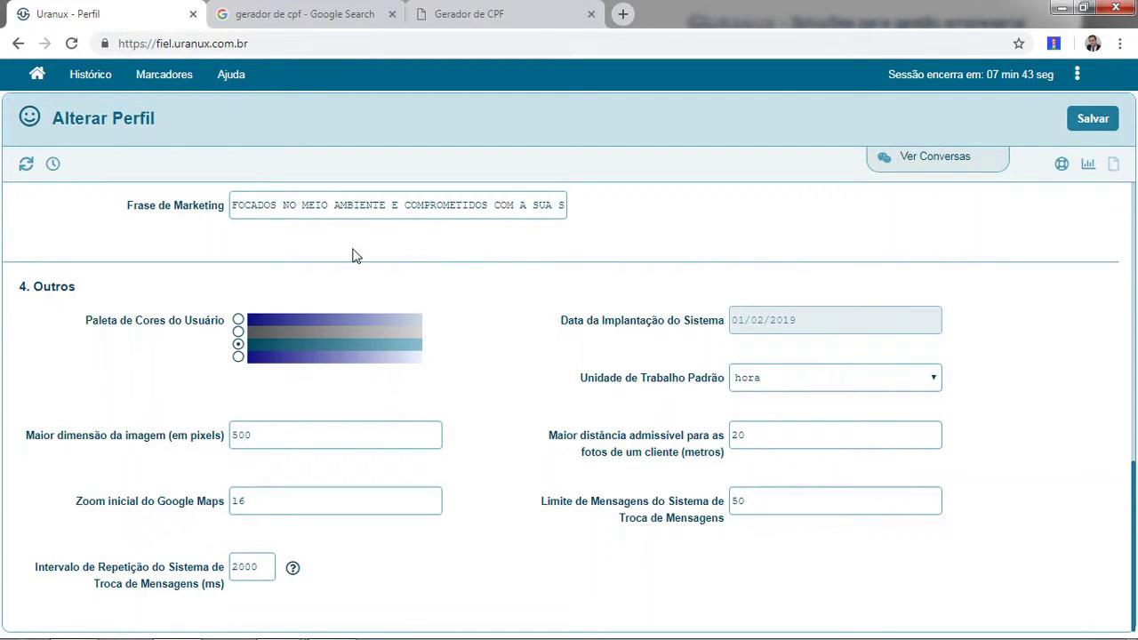
Open Administrativo's Configuração do Sistema page: 10-minute session expiration, minimum password strength 3.
{"action": "left_click", "coordinate": [1088, 167]}
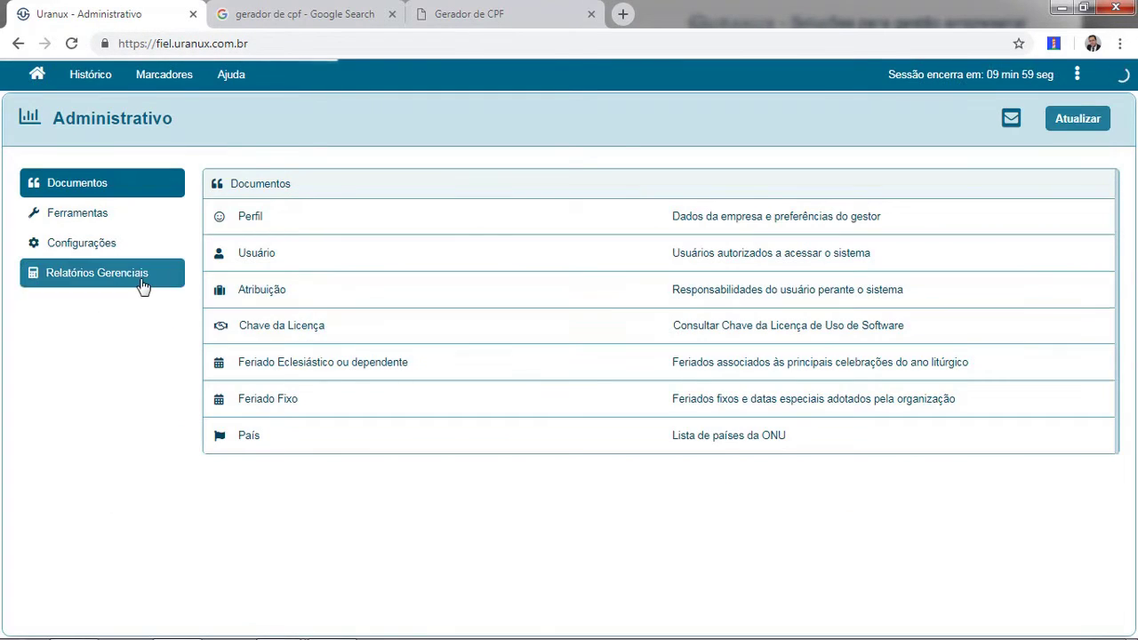
{"action": "left_click", "coordinate": [116, 240]}
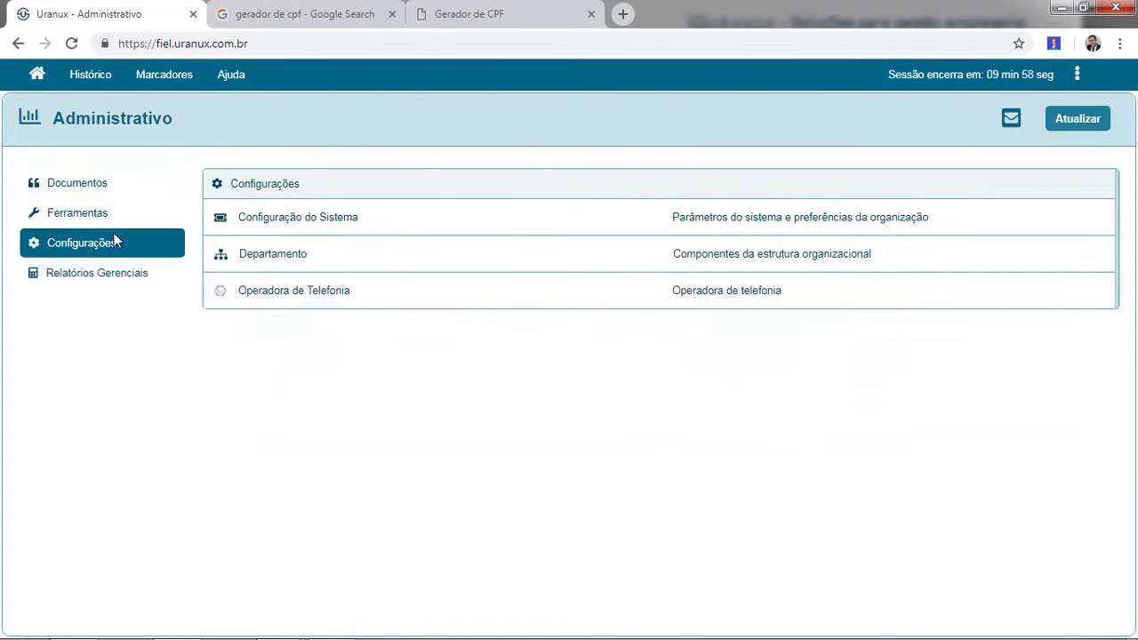
{"action": "left_click", "coordinate": [303, 222]}
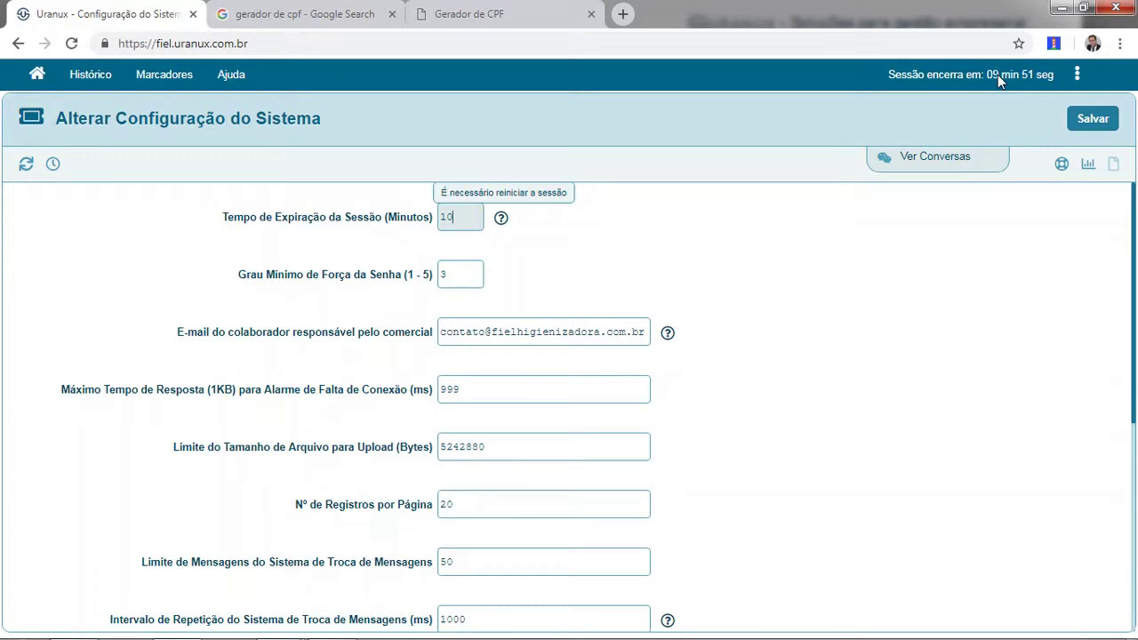
{"action": "left_click", "coordinate": [927, 195]}
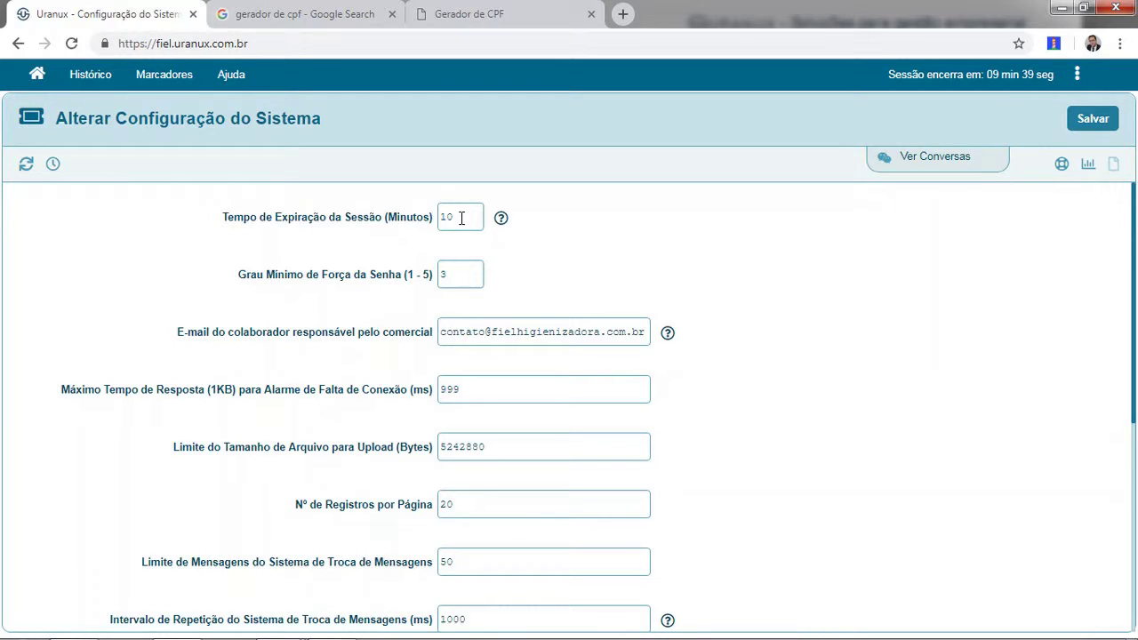
{"action": "left_click", "coordinate": [462, 218]}
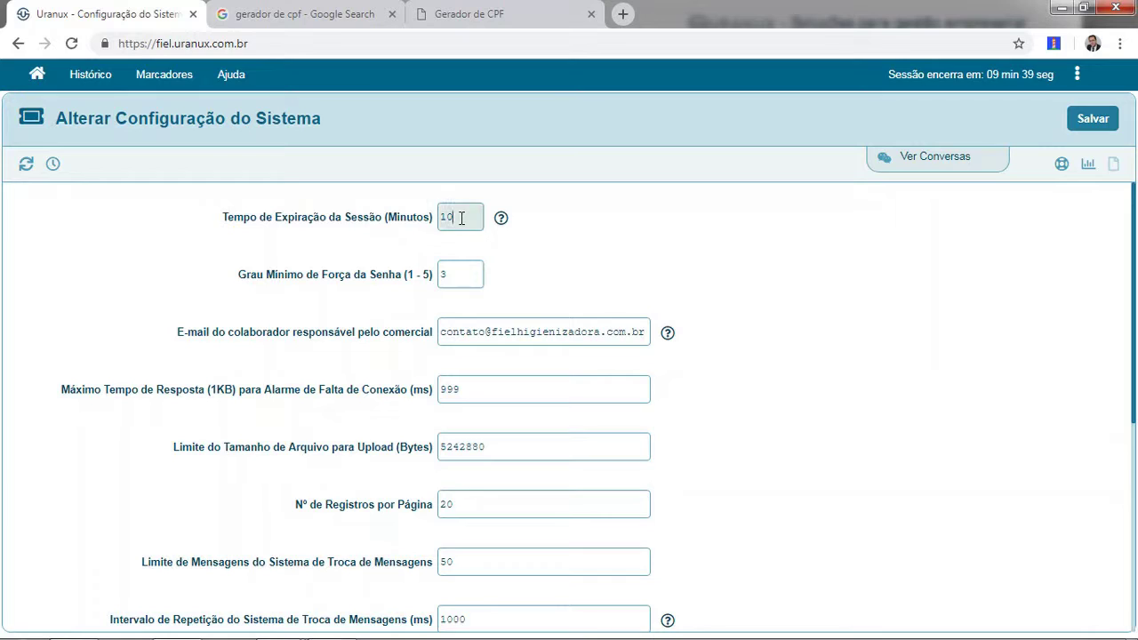
{"action": "left_click", "coordinate": [563, 217]}
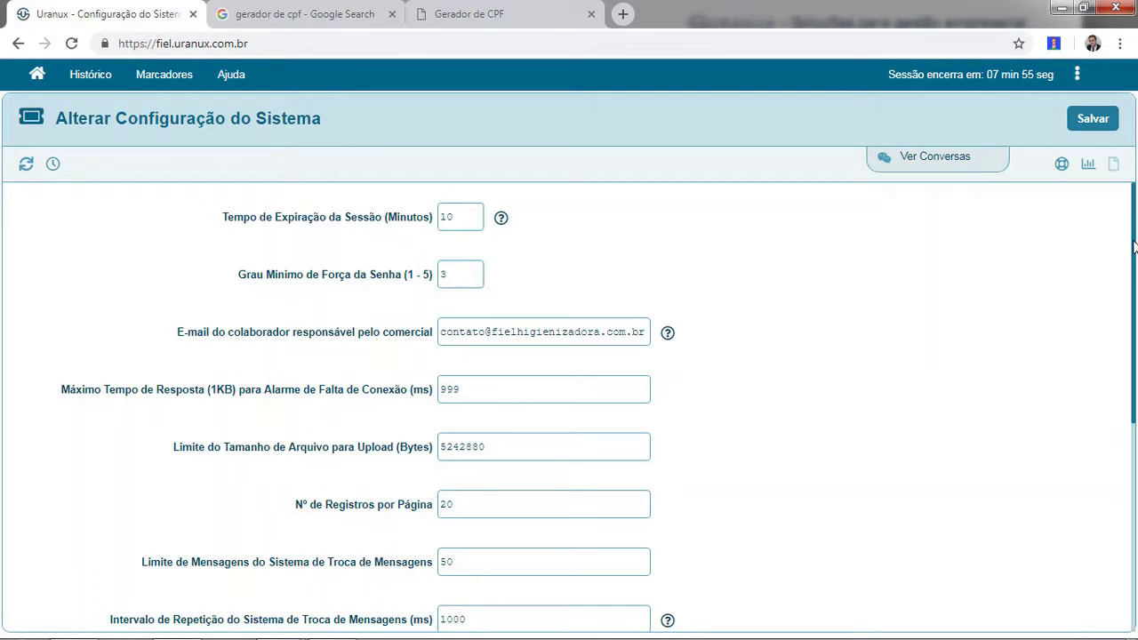
{"action": "left_click_drag", "start_coordinate": [1134, 247], "coordinate": [1131, 267]}
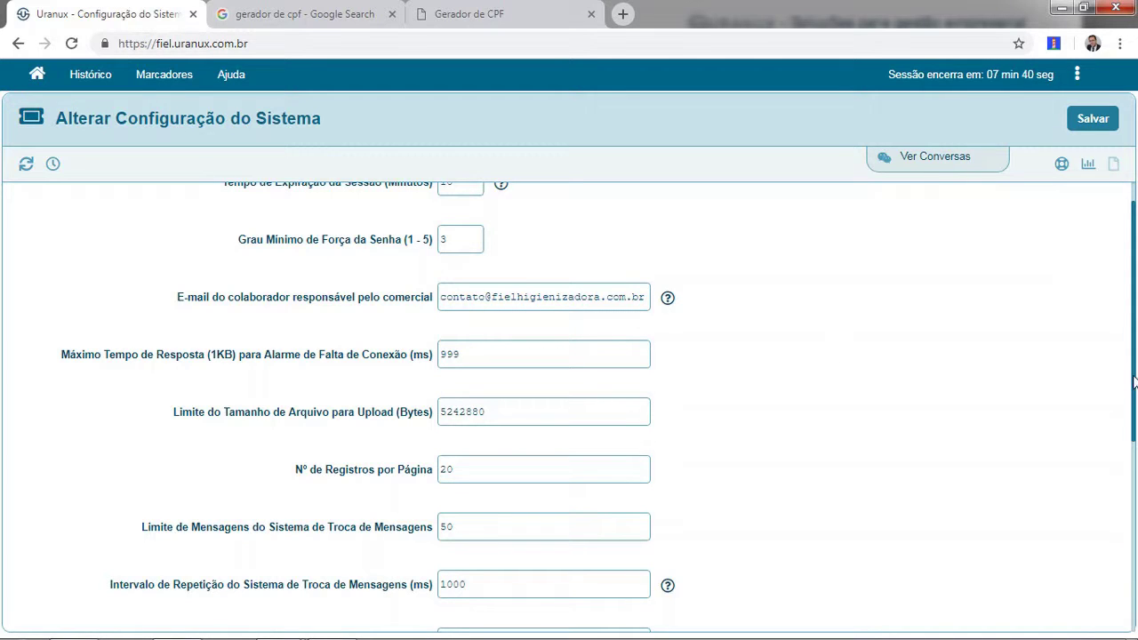
{"action": "left_click_drag", "start_coordinate": [1135, 381], "coordinate": [1124, 481]}
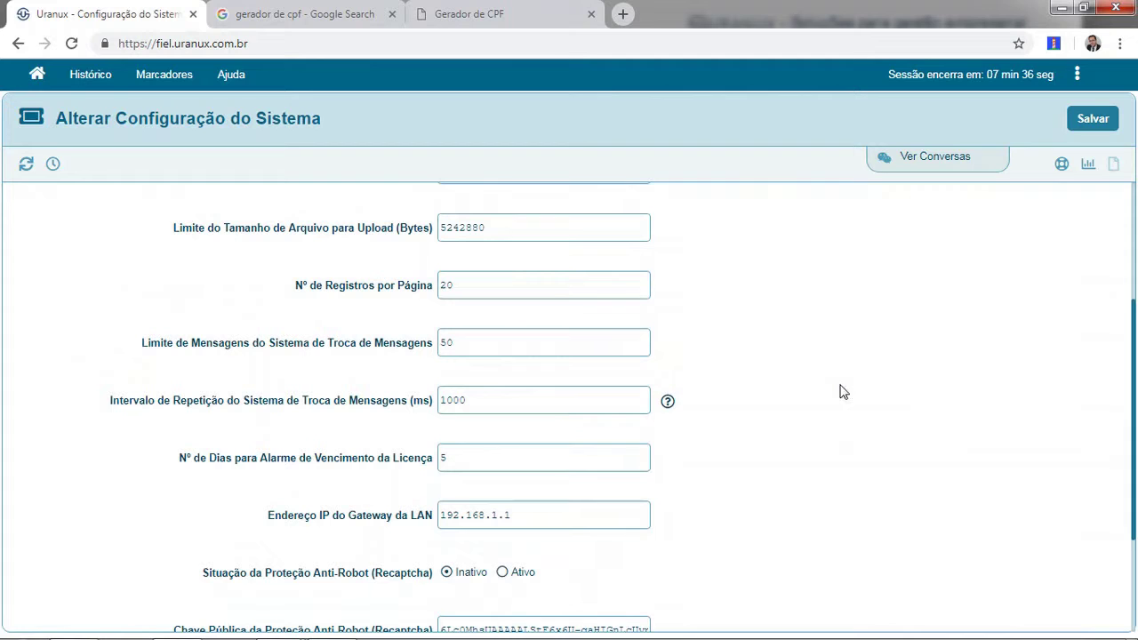
{"action": "scroll", "coordinate": [780, 354], "scroll_direction": "up", "scroll_amount": 1}
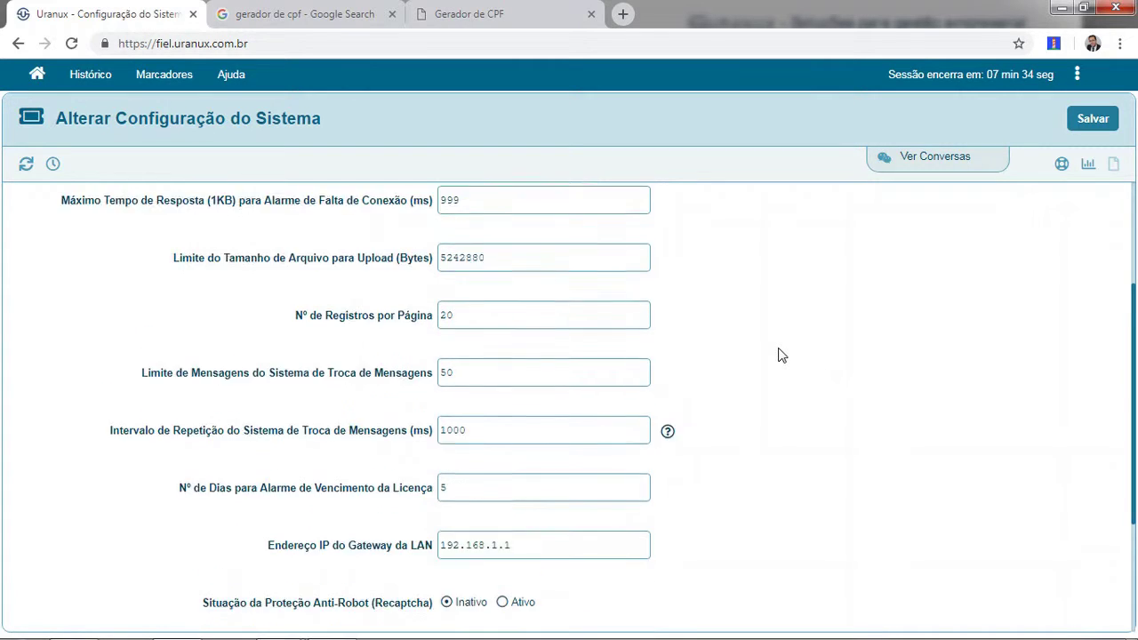
{"action": "scroll", "coordinate": [781, 353], "scroll_direction": "down", "scroll_amount": 1}
{"action": "scroll", "coordinate": [785, 351], "scroll_direction": "up", "scroll_amount": 1}
{"action": "scroll", "coordinate": [804, 349], "scroll_direction": "down", "scroll_amount": 1}
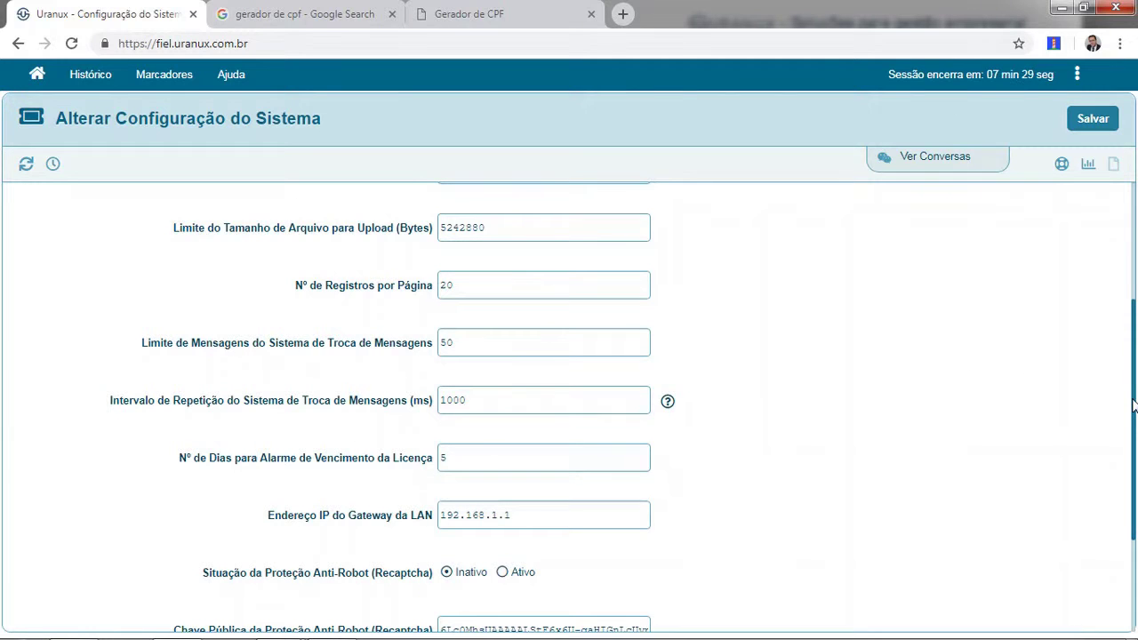
{"action": "left_click_drag", "start_coordinate": [1133, 391], "coordinate": [1135, 291]}
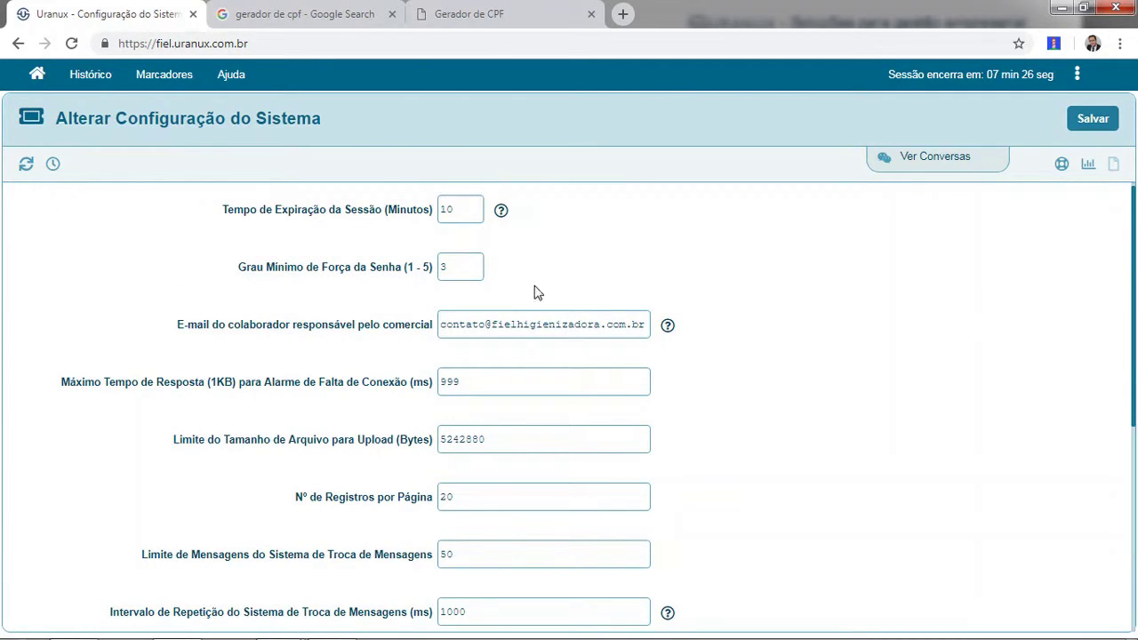
{"action": "left_click", "coordinate": [475, 267]}
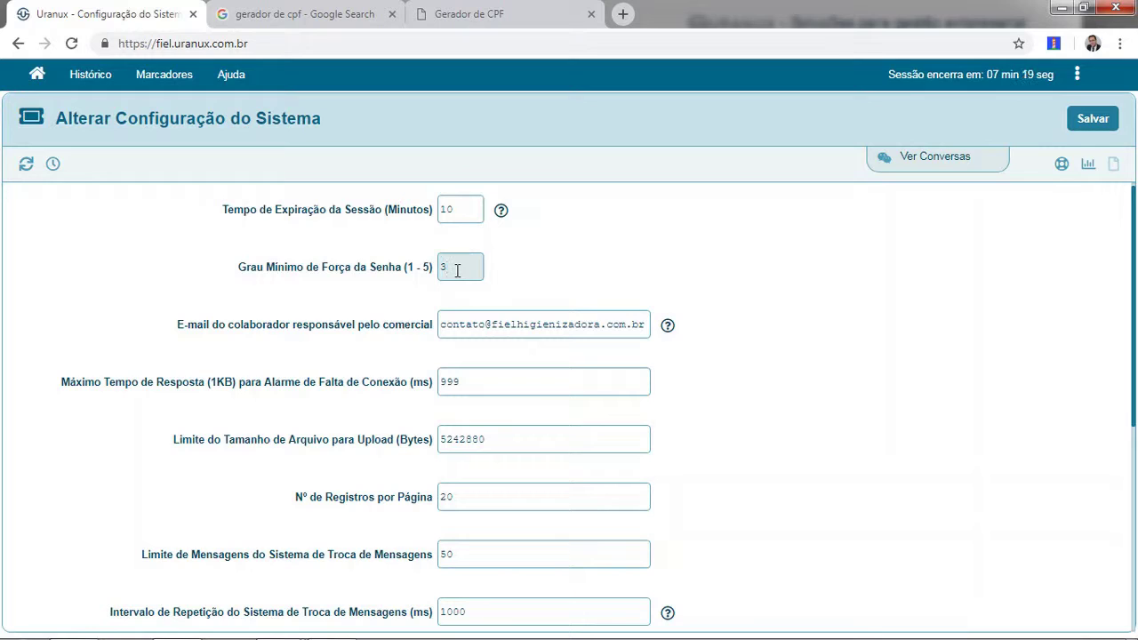
{"action": "left_click", "coordinate": [478, 326]}
{"action": "left_click", "coordinate": [726, 332]}
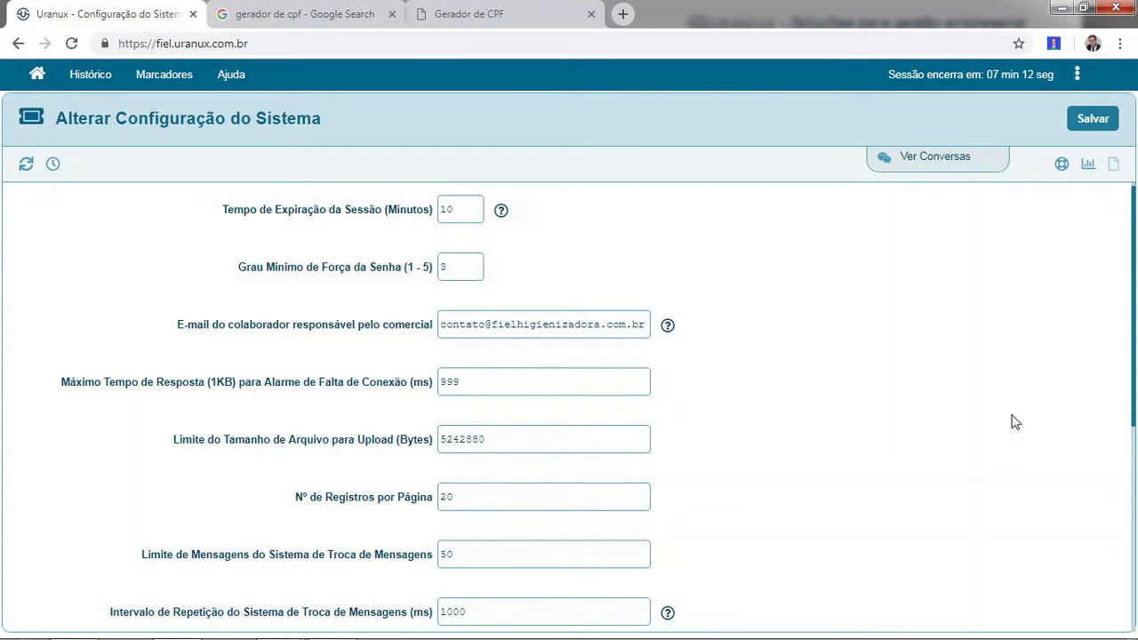
{"action": "left_click_drag", "start_coordinate": [1131, 409], "coordinate": [1137, 384]}
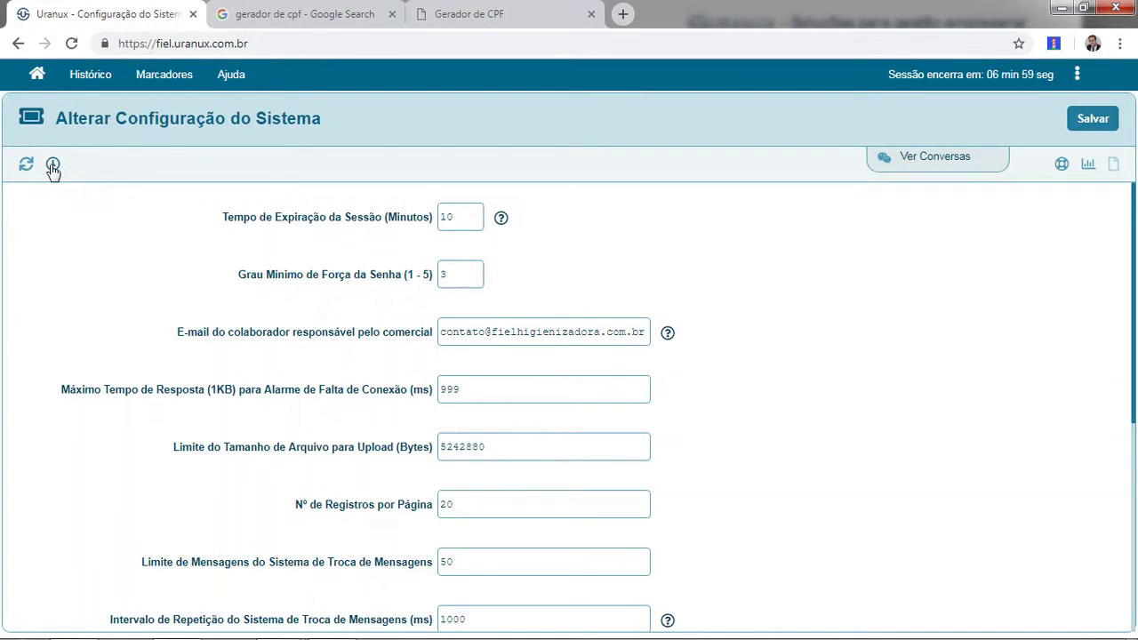
From the module home, open Financeiro's Configuração Financeira settings.
{"action": "left_click", "coordinate": [40, 78]}
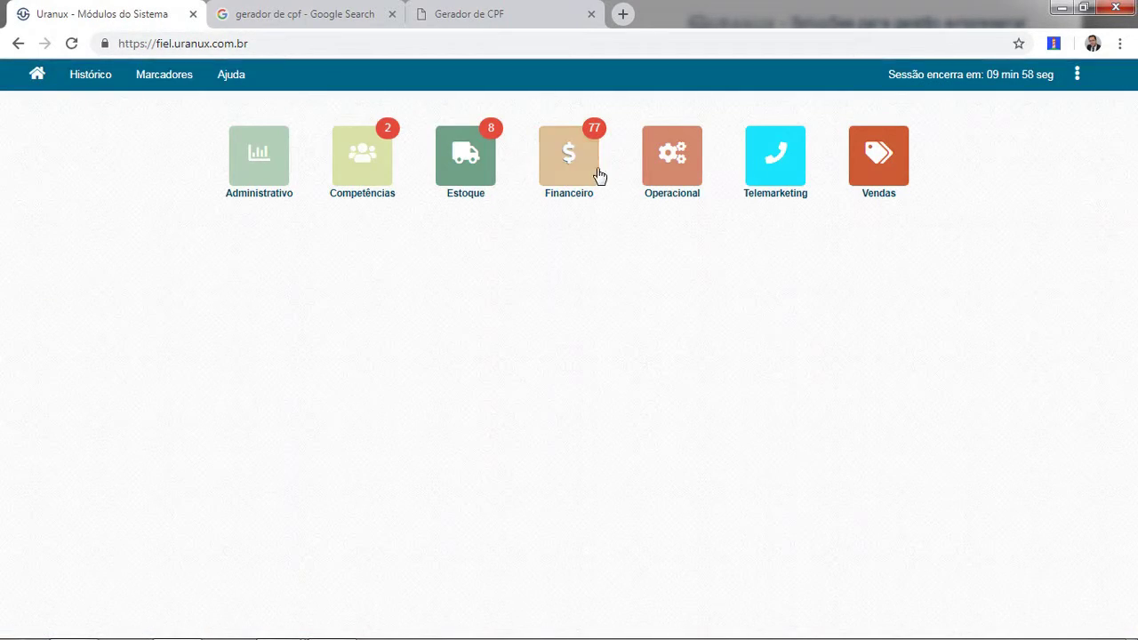
{"action": "left_click", "coordinate": [568, 167]}
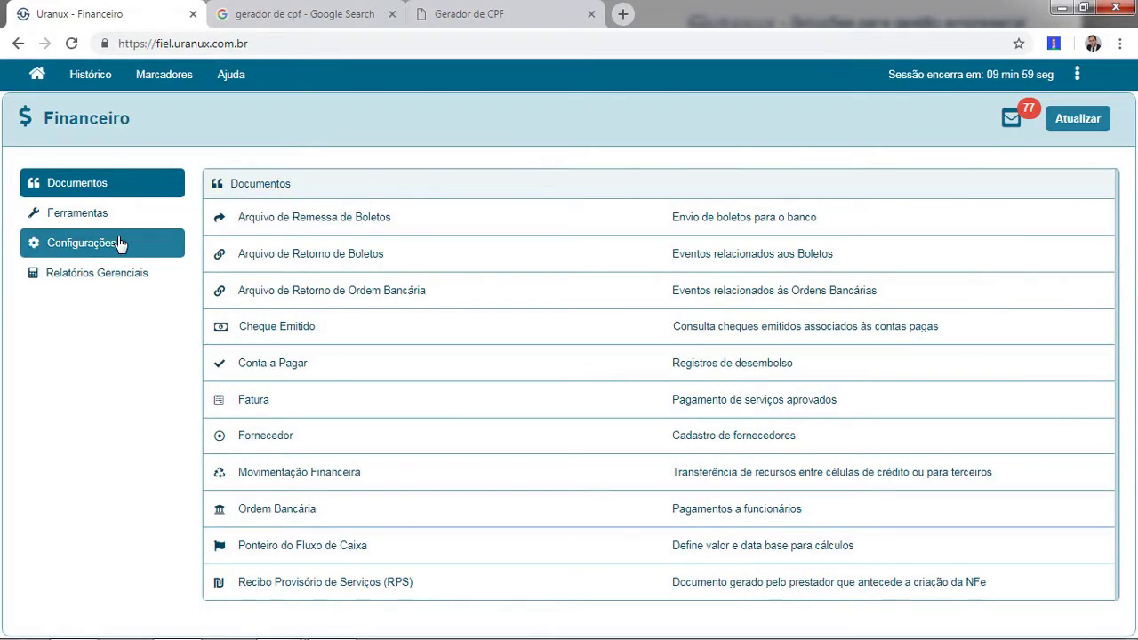
{"action": "left_click", "coordinate": [115, 240]}
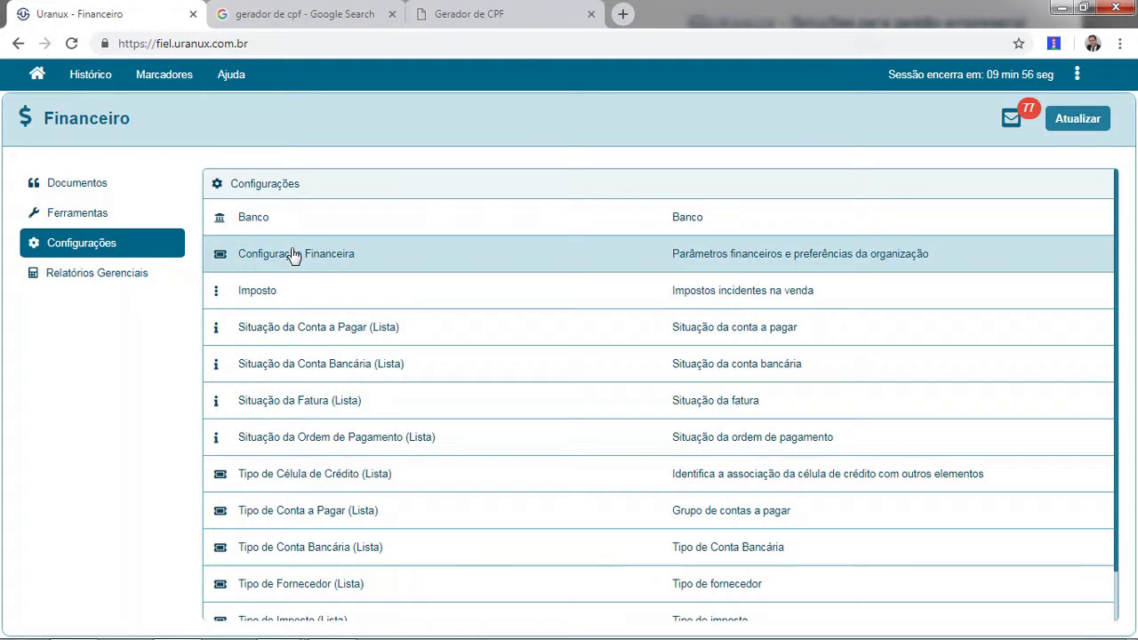
{"action": "left_click", "coordinate": [294, 255]}
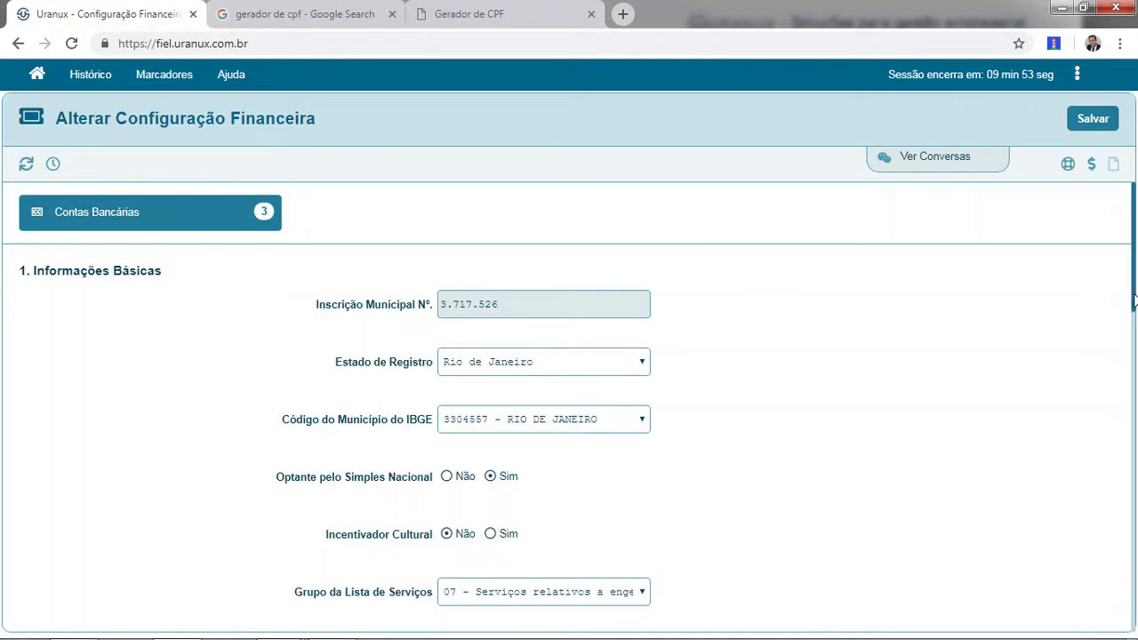
{"action": "left_click_drag", "start_coordinate": [1134, 301], "coordinate": [1111, 574]}
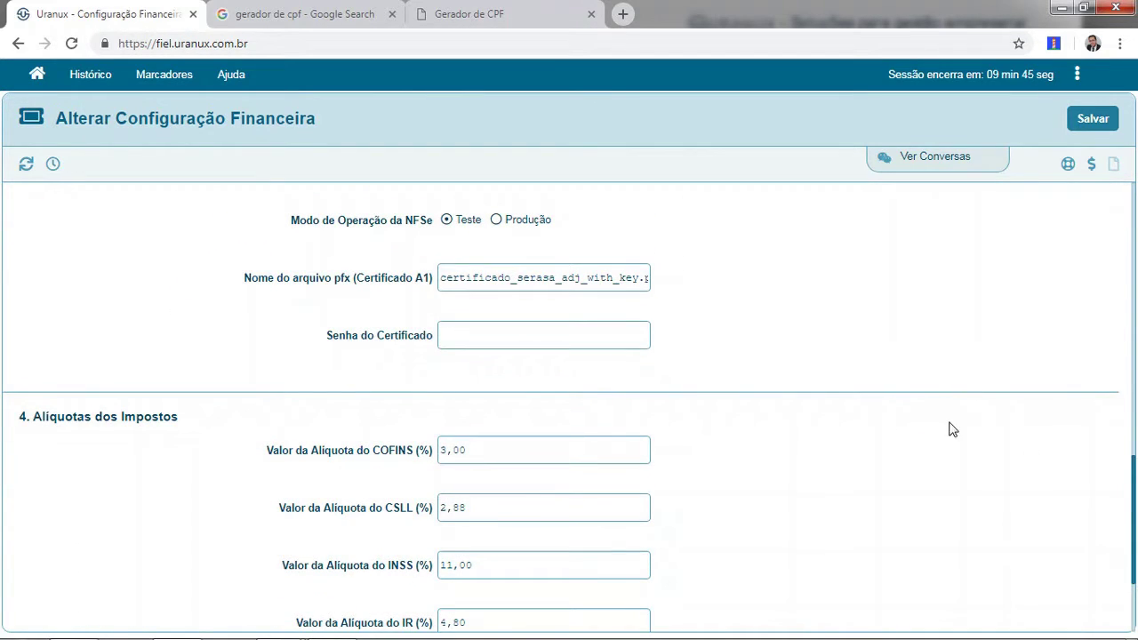
{"action": "left_click_drag", "start_coordinate": [1134, 525], "coordinate": [1135, 598]}
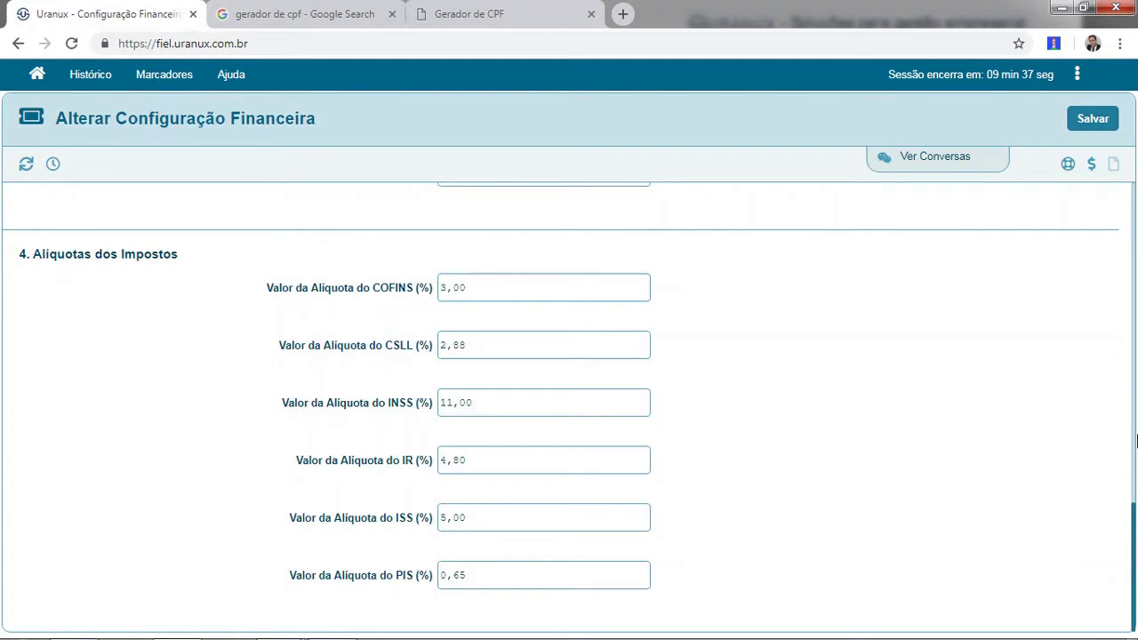
{"action": "left_click_drag", "start_coordinate": [1135, 524], "coordinate": [1135, 200]}
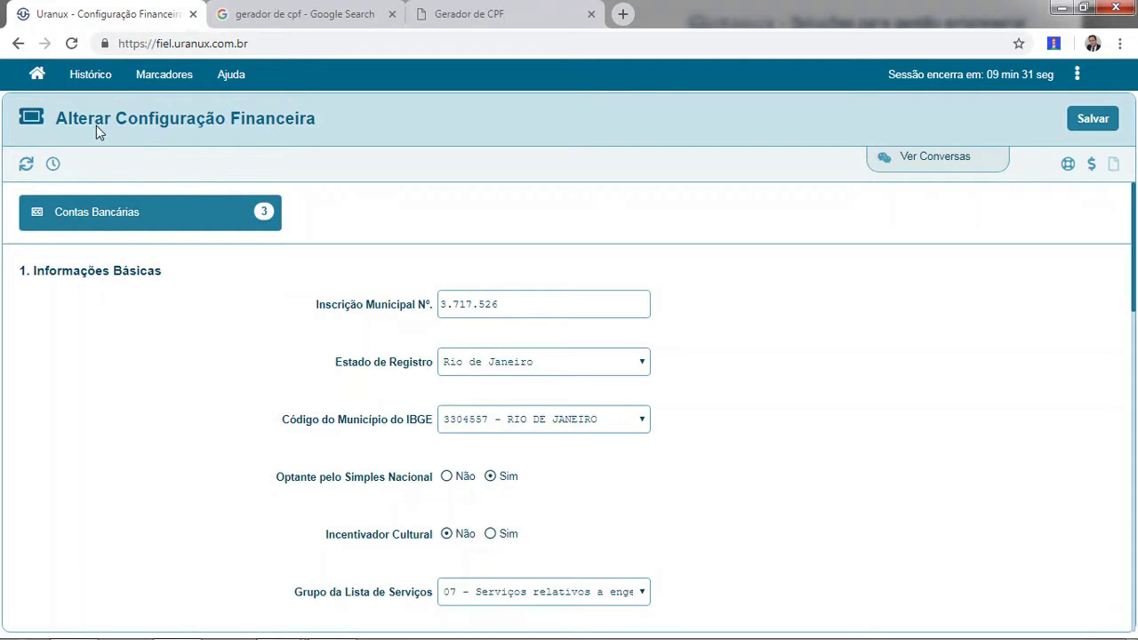
{"action": "left_click", "coordinate": [39, 80]}
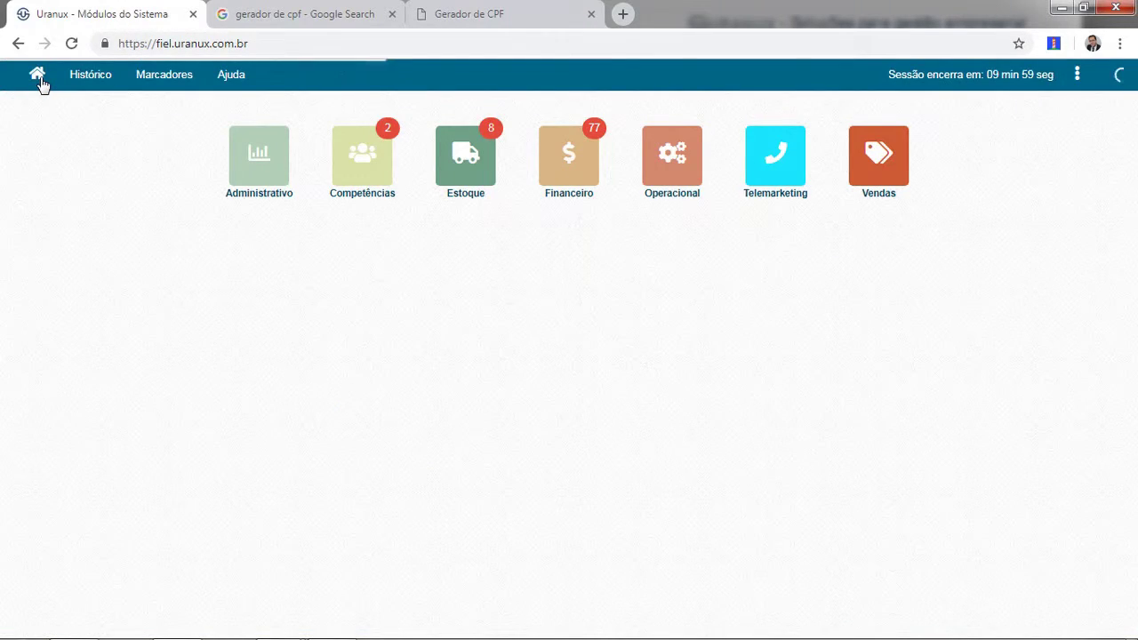
Show Competências' Configurações: Configuração de Competências, Função and Tipo de Certificado (Lista).
{"action": "left_click", "coordinate": [370, 168]}
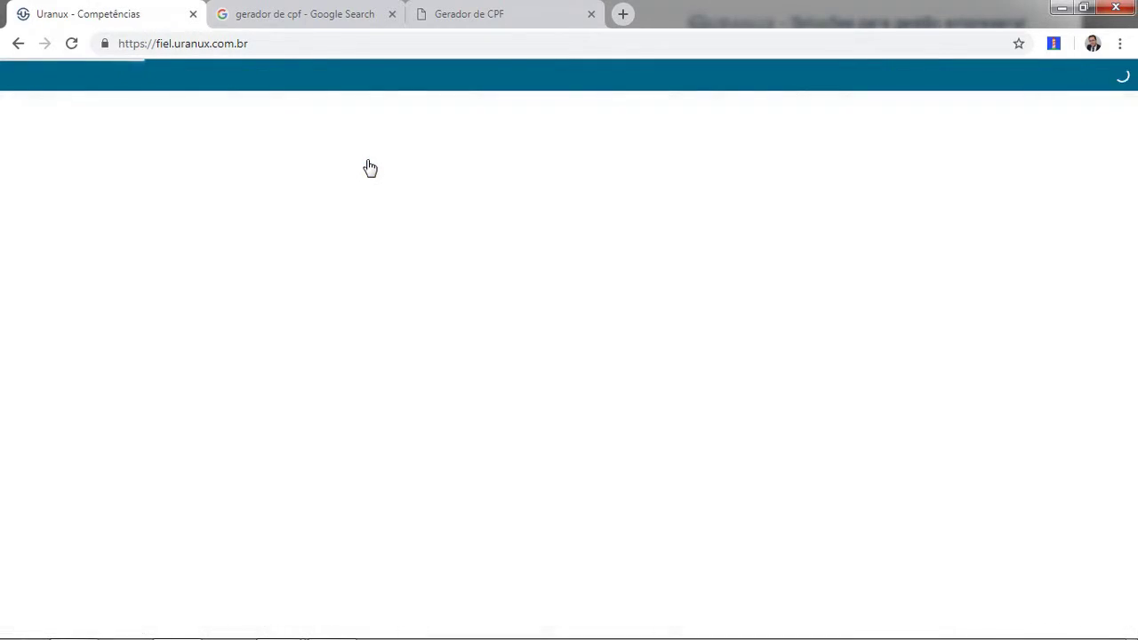
{"action": "left_click", "coordinate": [141, 213]}
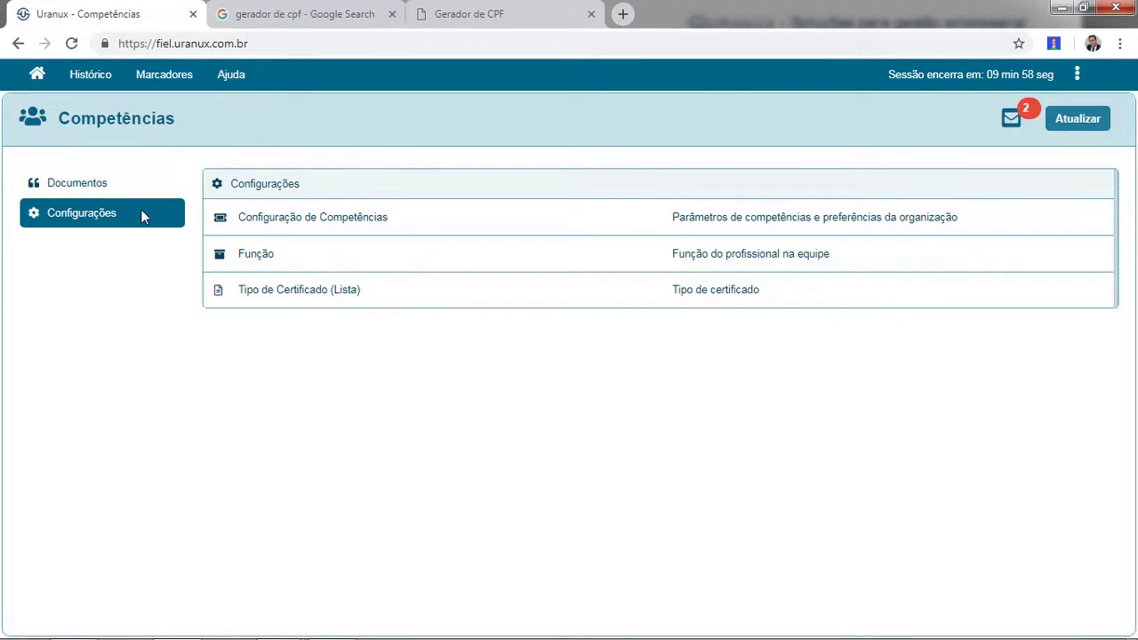
Open Configuração de Competências and review registrations such as INEA, IBAMA, ANVISA, CREA and CRBIO-02.
{"action": "left_click", "coordinate": [290, 227]}
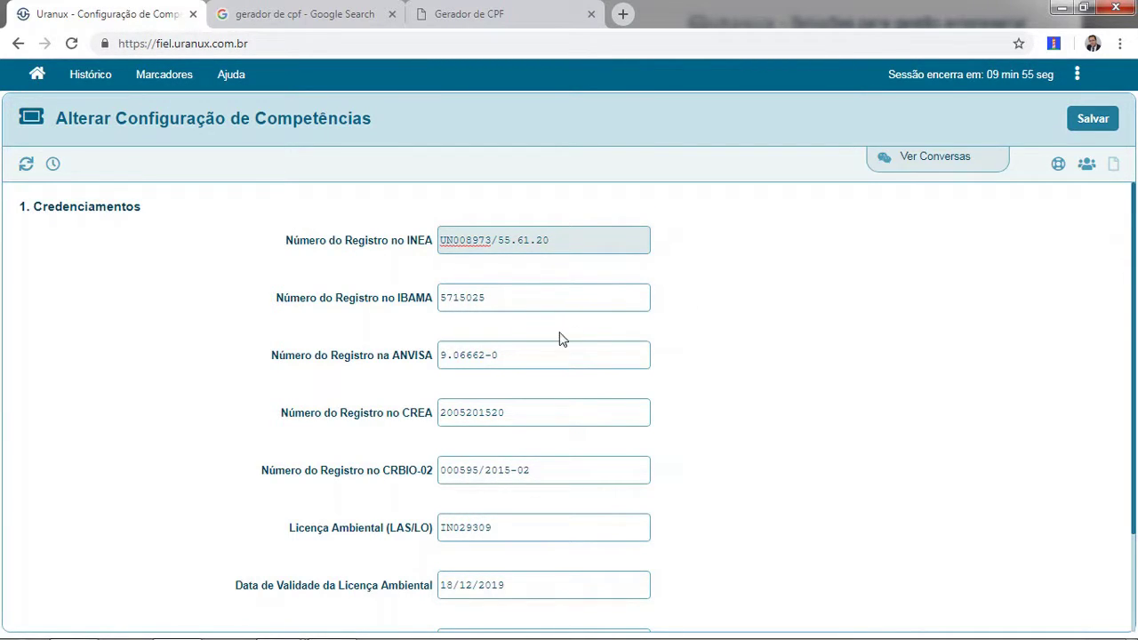
{"action": "left_click", "coordinate": [563, 299]}
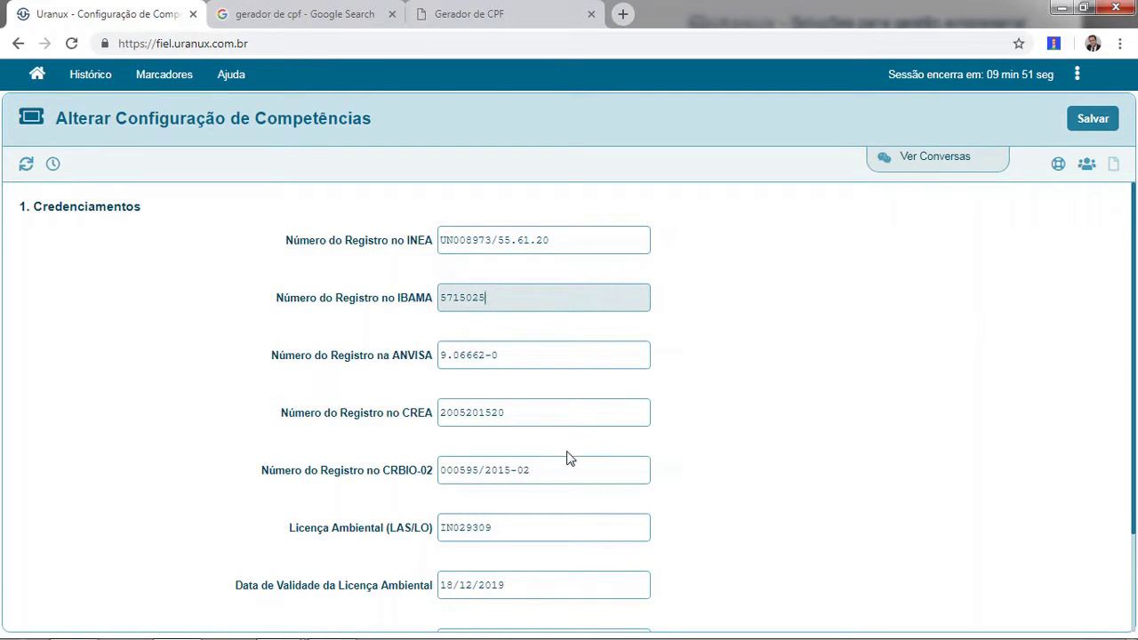
{"action": "scroll", "coordinate": [570, 449], "scroll_direction": "down", "scroll_amount": 1}
{"action": "scroll", "coordinate": [569, 440], "scroll_direction": "down", "scroll_amount": 1}
{"action": "scroll", "coordinate": [543, 480], "scroll_direction": "down", "scroll_amount": 1}
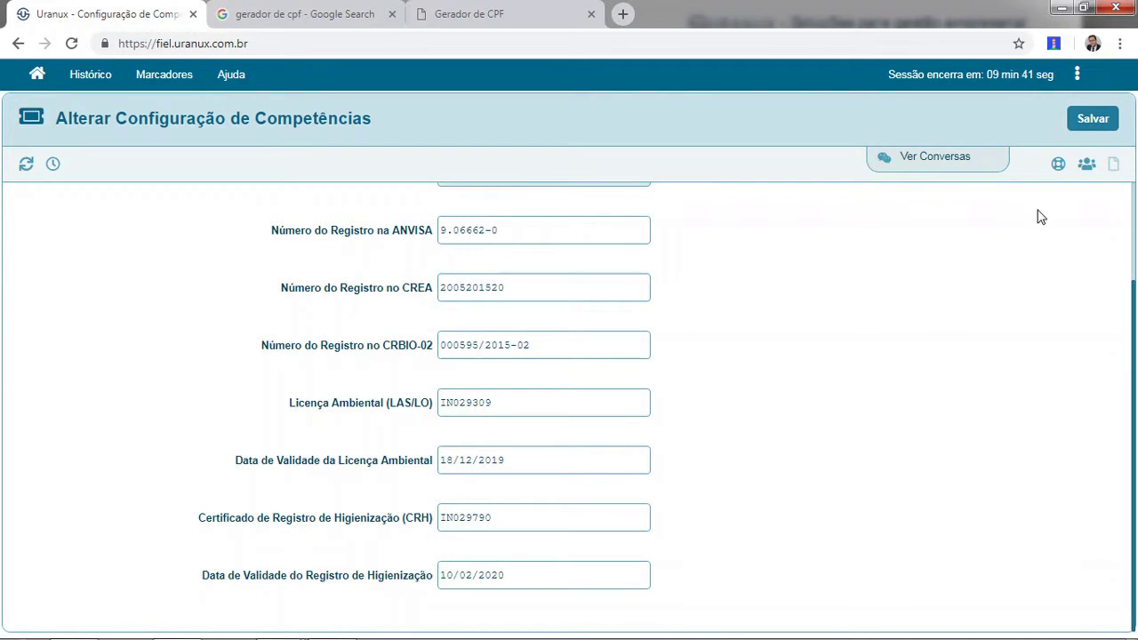
Open the Colaborador exercendo Função Especial list with BIÓLOGO, DIRETOR and both GERENTE roles.
{"action": "left_click", "coordinate": [1087, 167]}
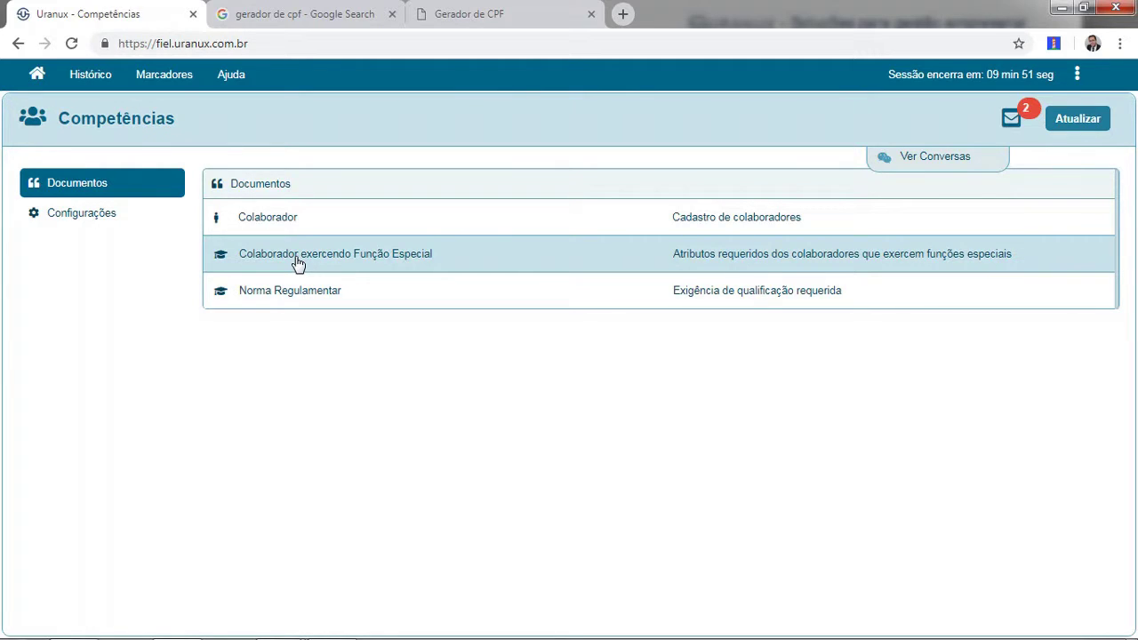
{"action": "left_click", "coordinate": [313, 258]}
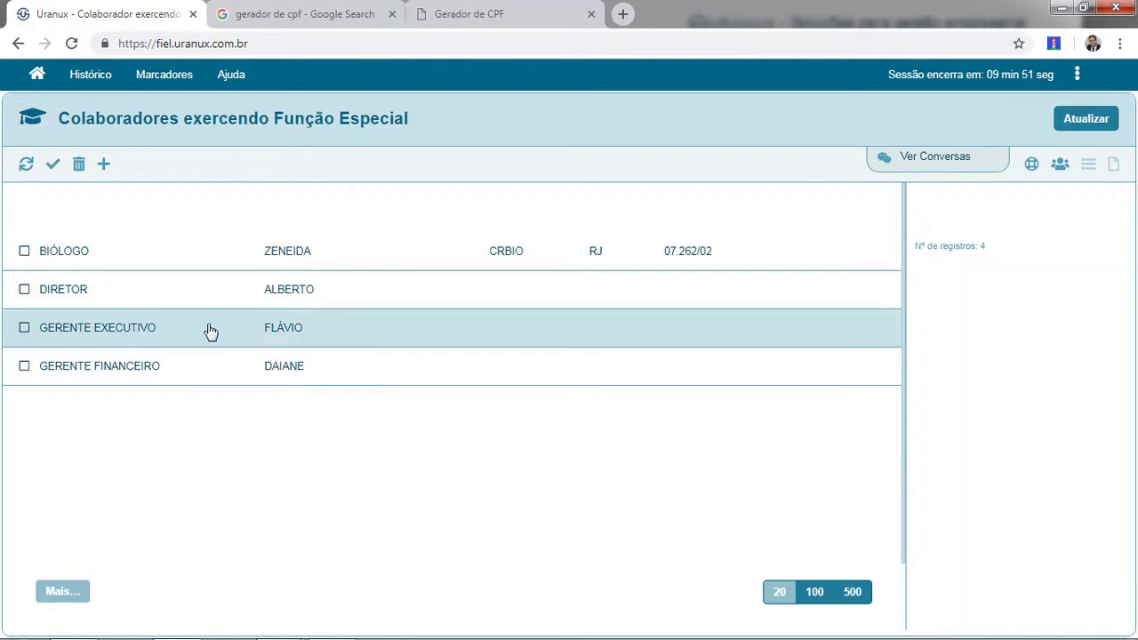
{"action": "left_click", "coordinate": [191, 259]}
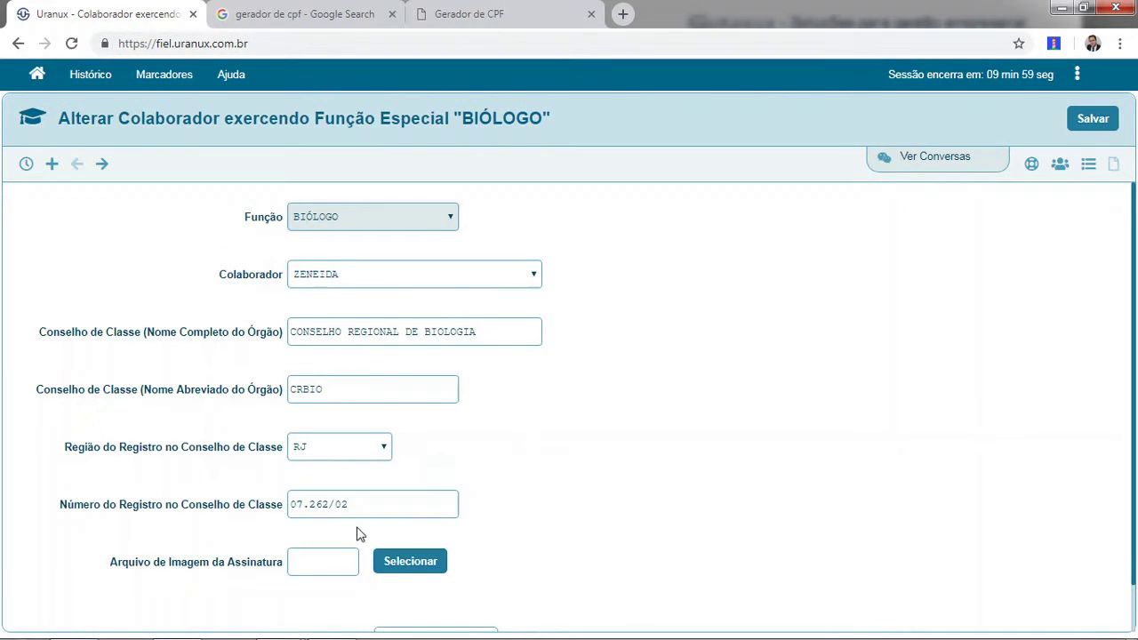
{"action": "left_click", "coordinate": [335, 563]}
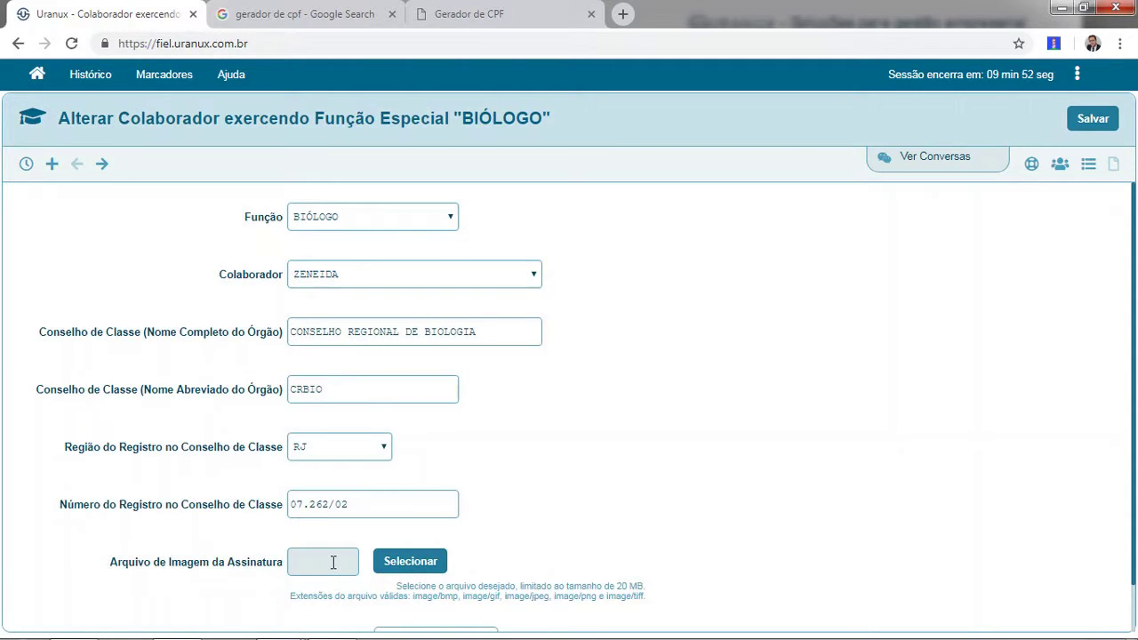
{"action": "scroll", "coordinate": [1133, 544], "scroll_direction": "down", "scroll_amount": 1}
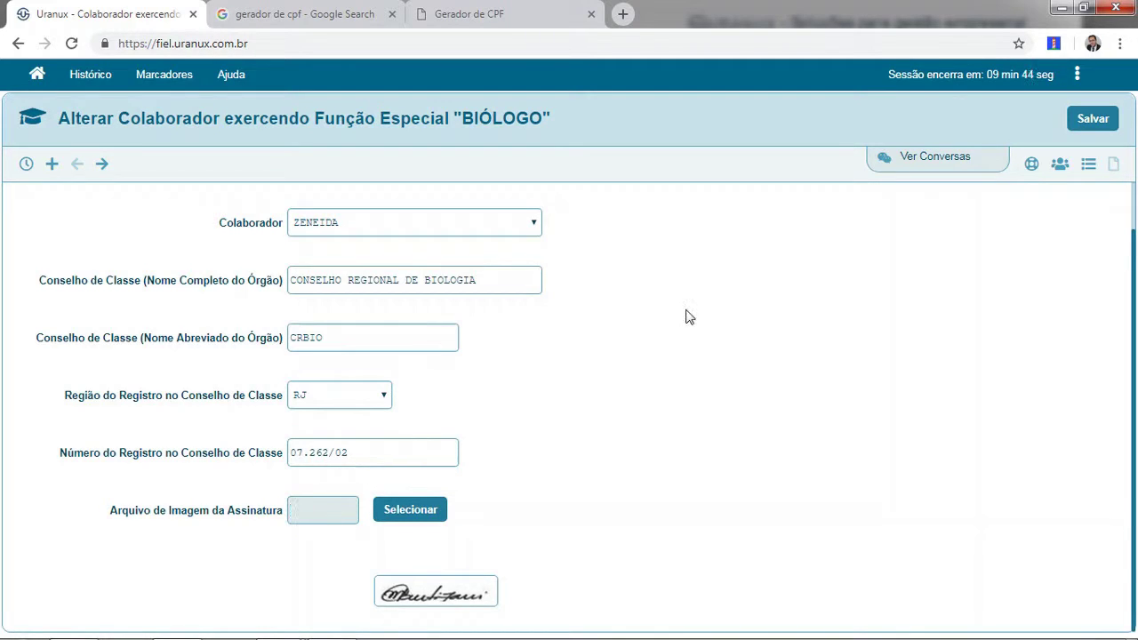
{"action": "left_click", "coordinate": [352, 227]}
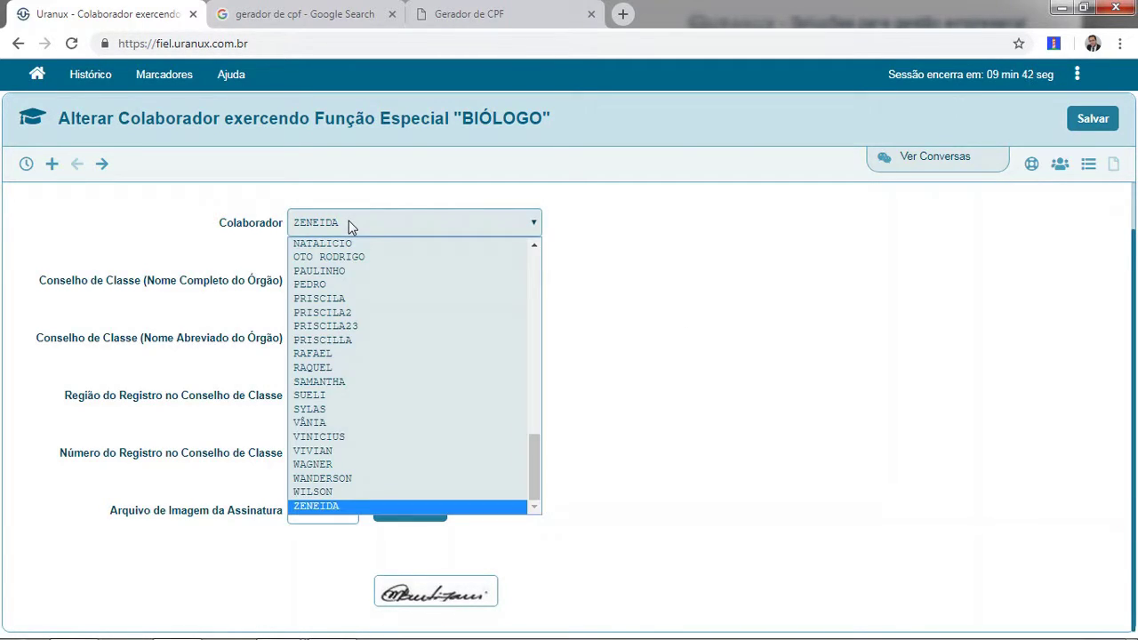
{"action": "left_click", "coordinate": [349, 226]}
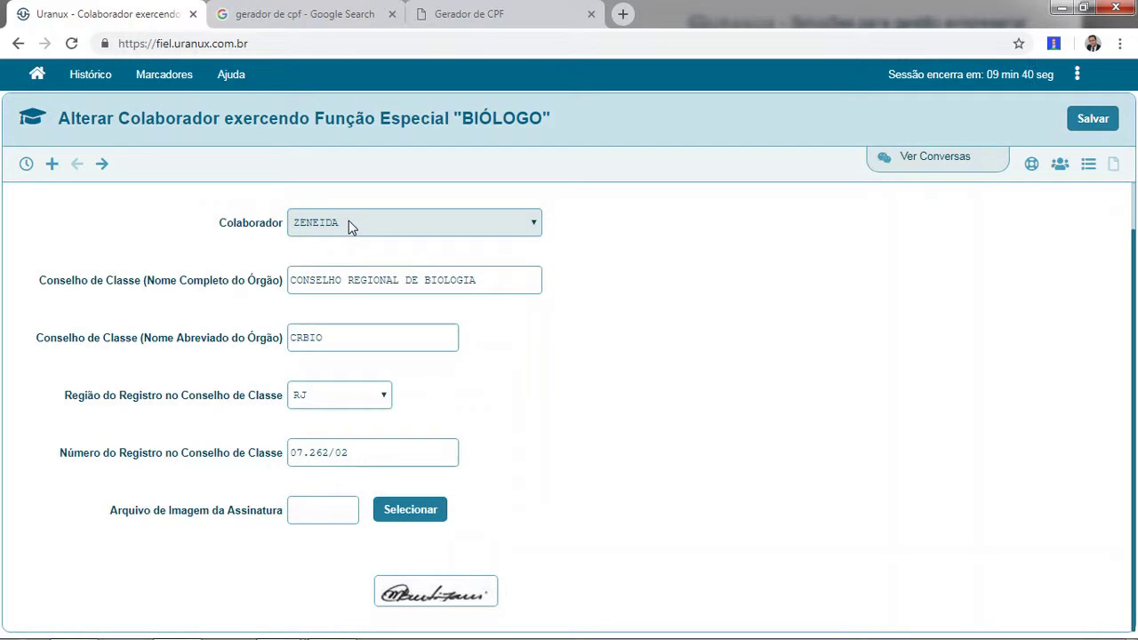
{"action": "left_click", "coordinate": [489, 281]}
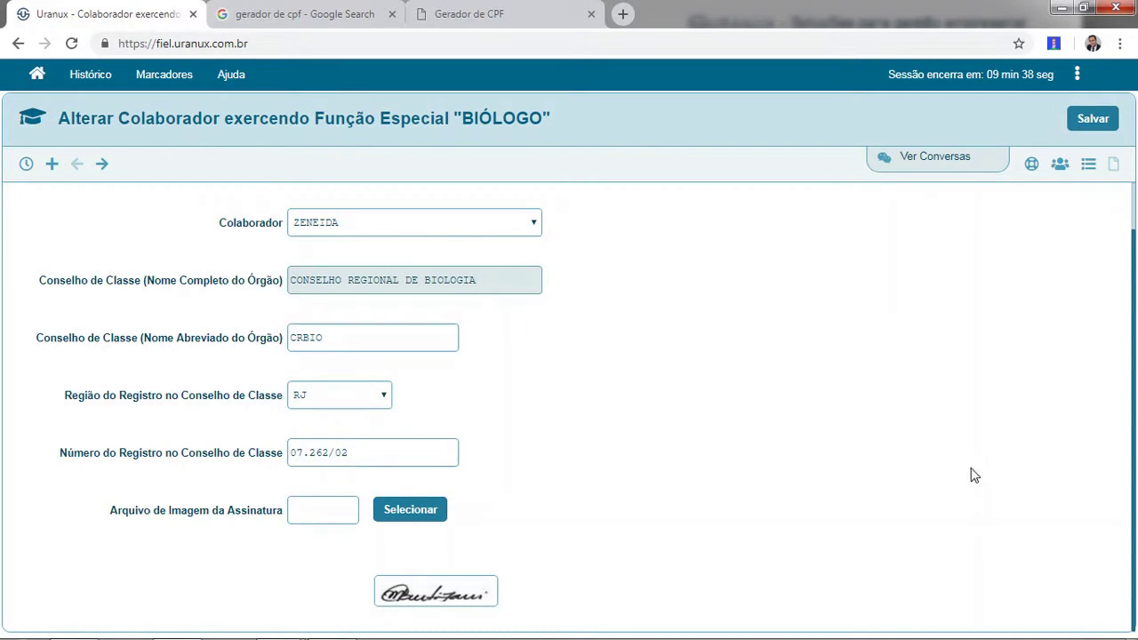
{"action": "left_click_drag", "start_coordinate": [1134, 471], "coordinate": [1134, 362]}
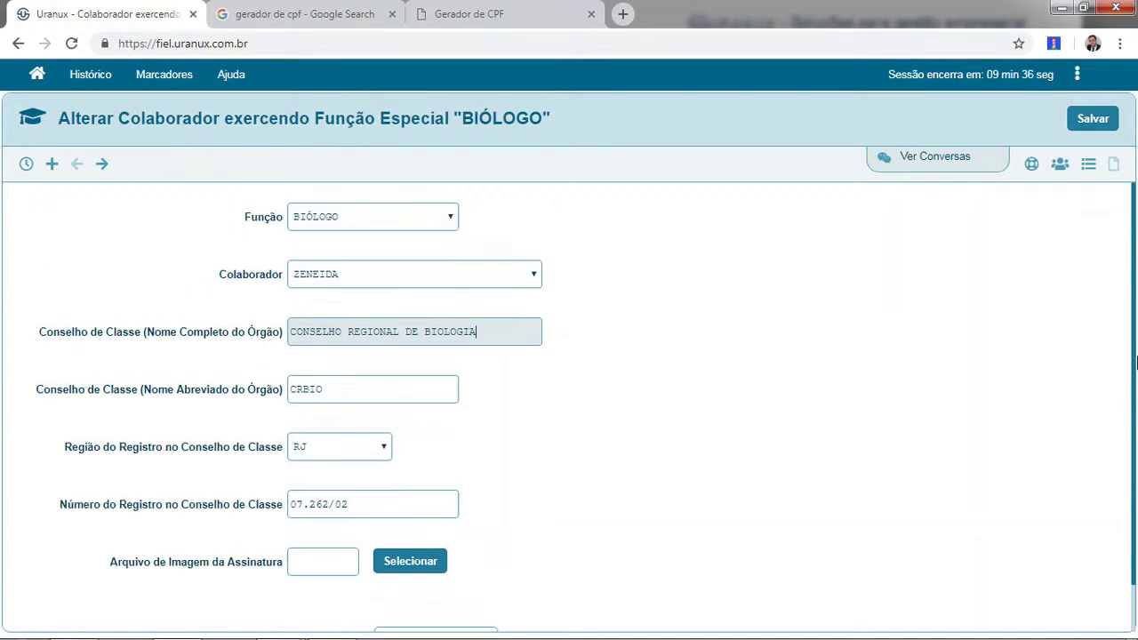
{"action": "left_click", "coordinate": [367, 224]}
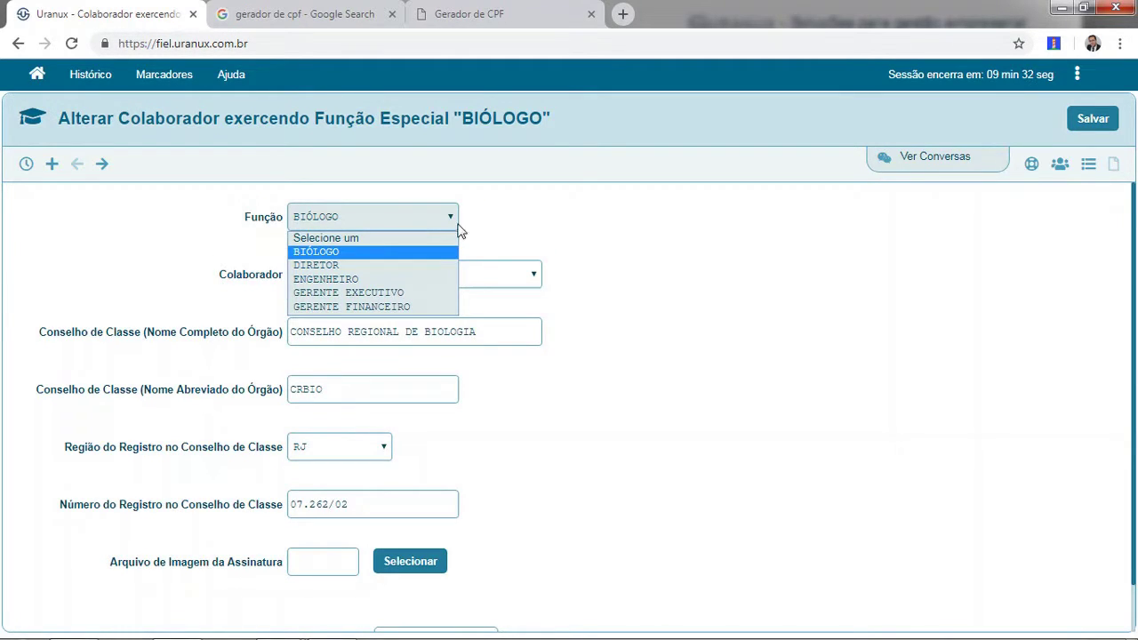
{"action": "left_click", "coordinate": [489, 233]}
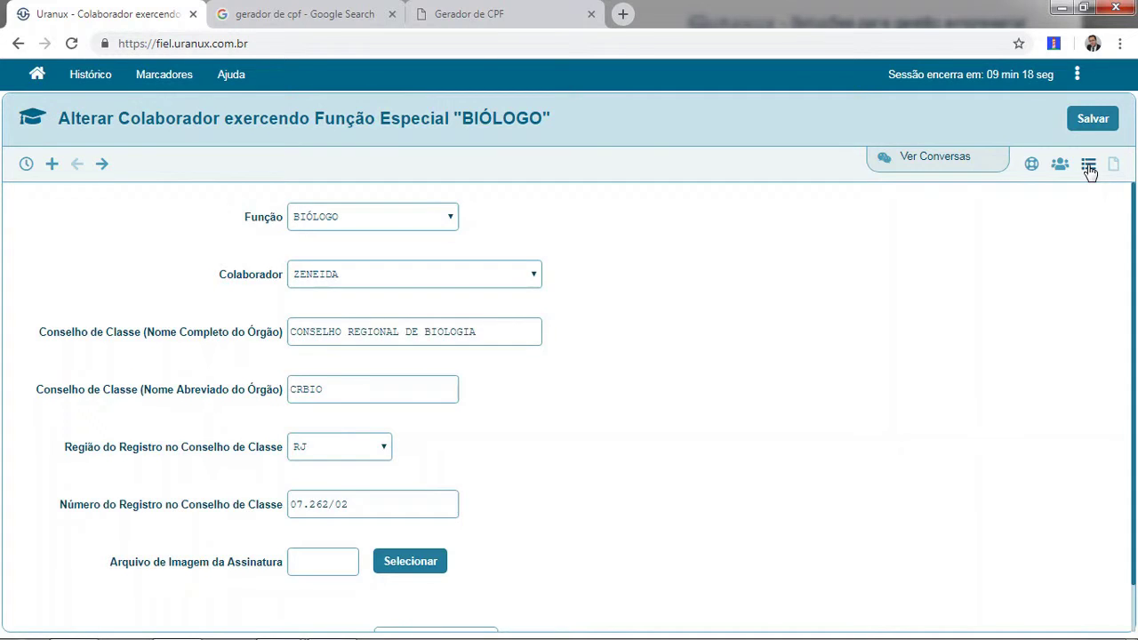
{"action": "left_click", "coordinate": [1090, 172]}
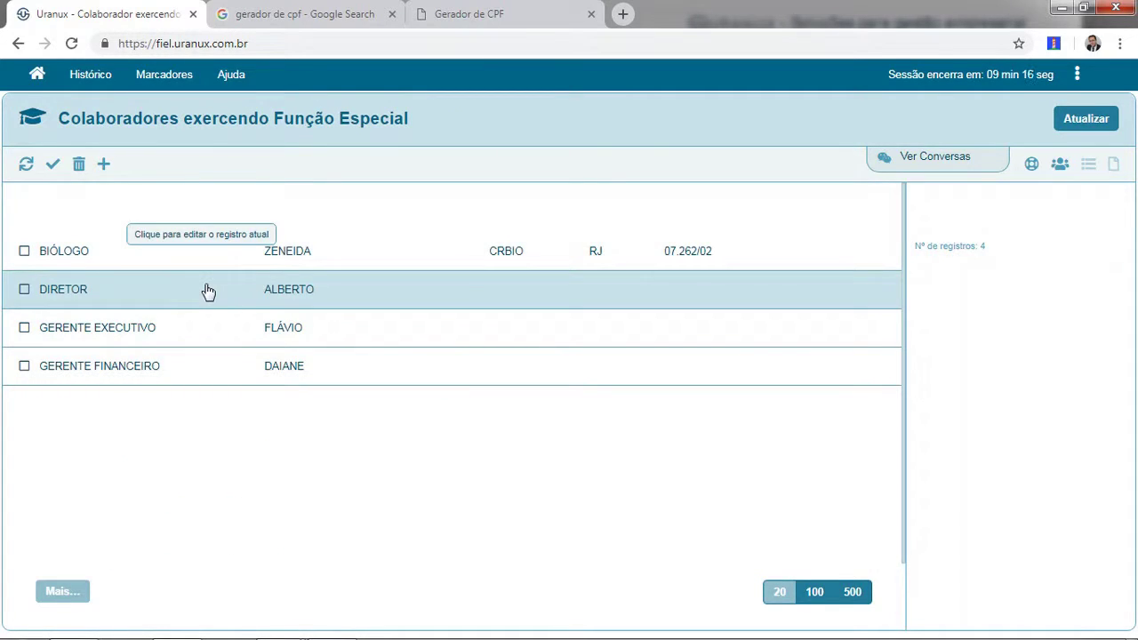
Review the GERENTE EXECUTIVO record without changes, then return to the module home page.
{"action": "left_click", "coordinate": [136, 334]}
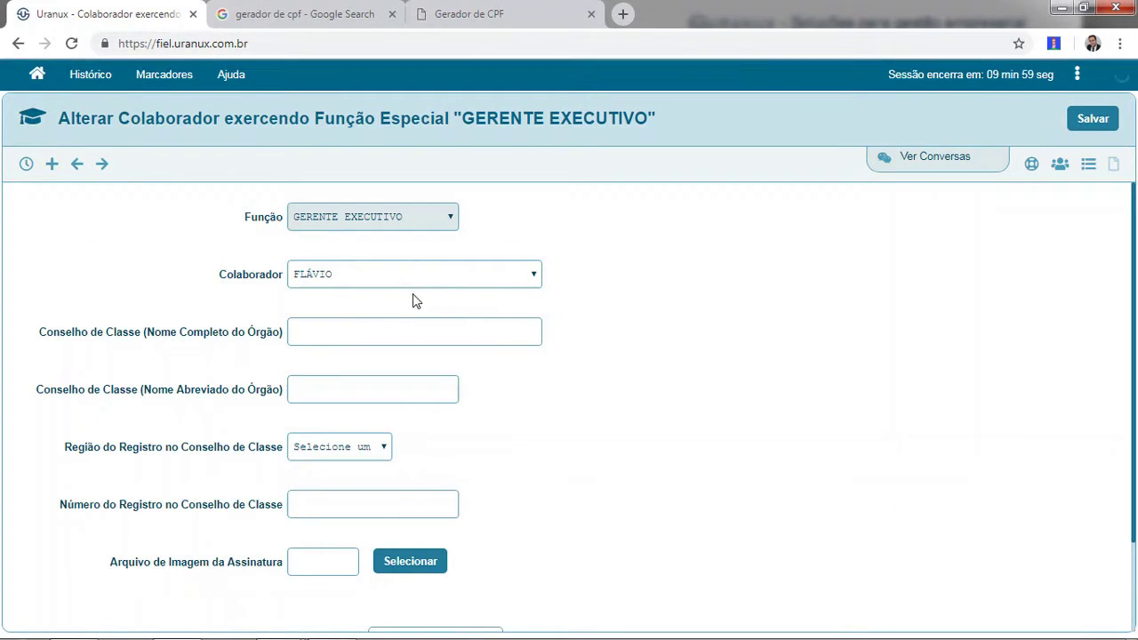
{"action": "left_click", "coordinate": [383, 448]}
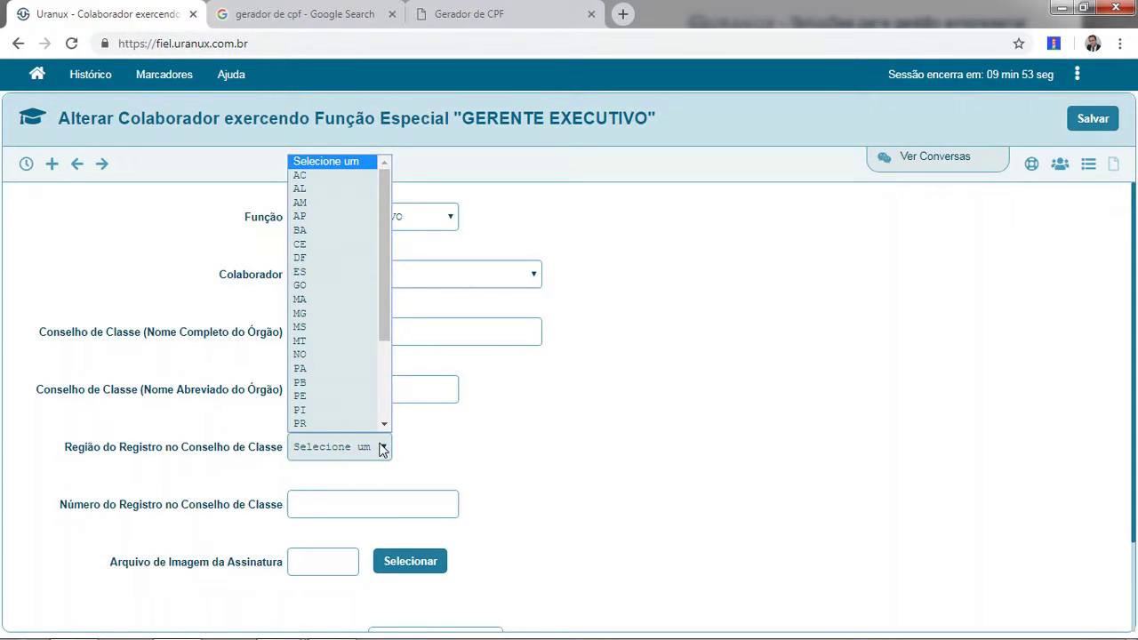
{"action": "left_click", "coordinate": [383, 448]}
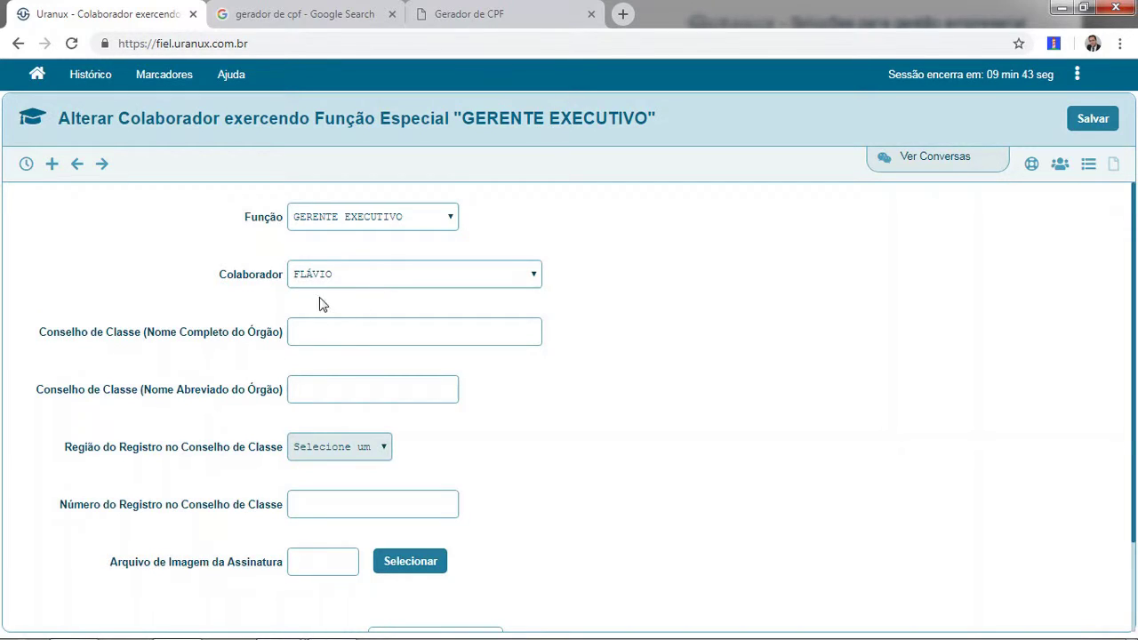
{"action": "left_click", "coordinate": [314, 332]}
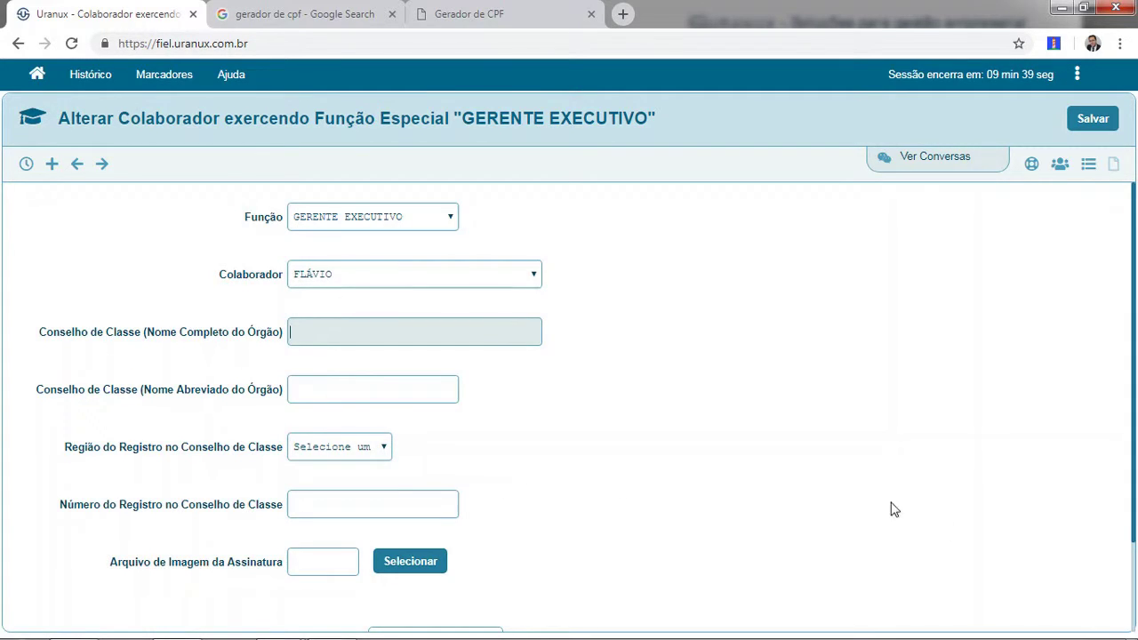
{"action": "left_click_drag", "start_coordinate": [1134, 526], "coordinate": [1133, 626]}
{"action": "left_click_drag", "start_coordinate": [1134, 569], "coordinate": [1136, 480]}
{"action": "left_click", "coordinate": [1091, 167]}
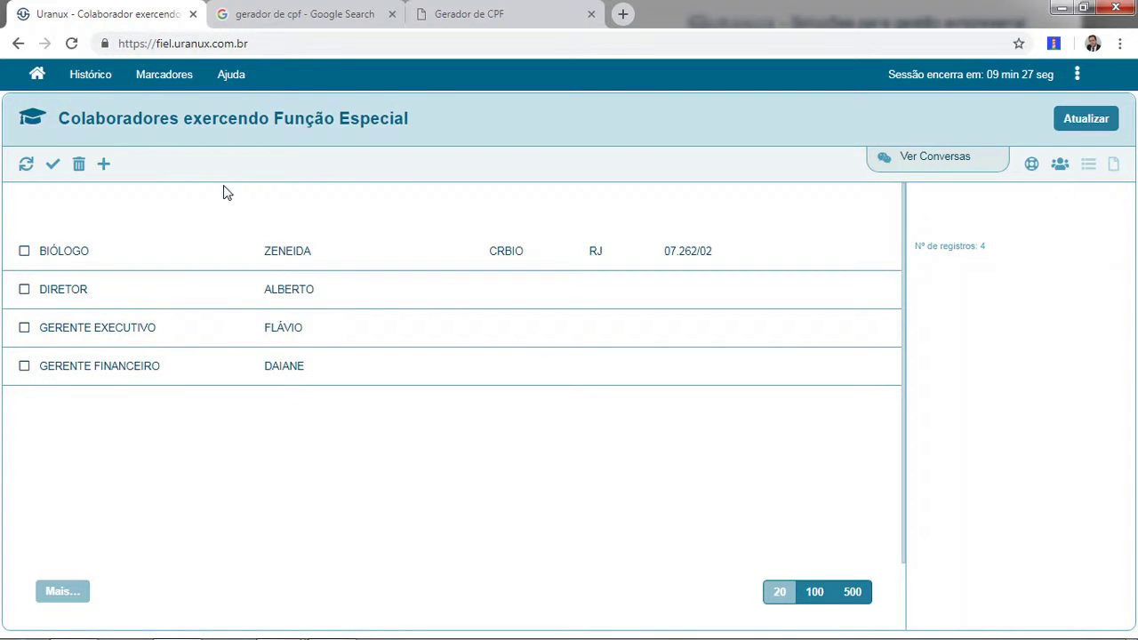
{"action": "left_click", "coordinate": [39, 77]}
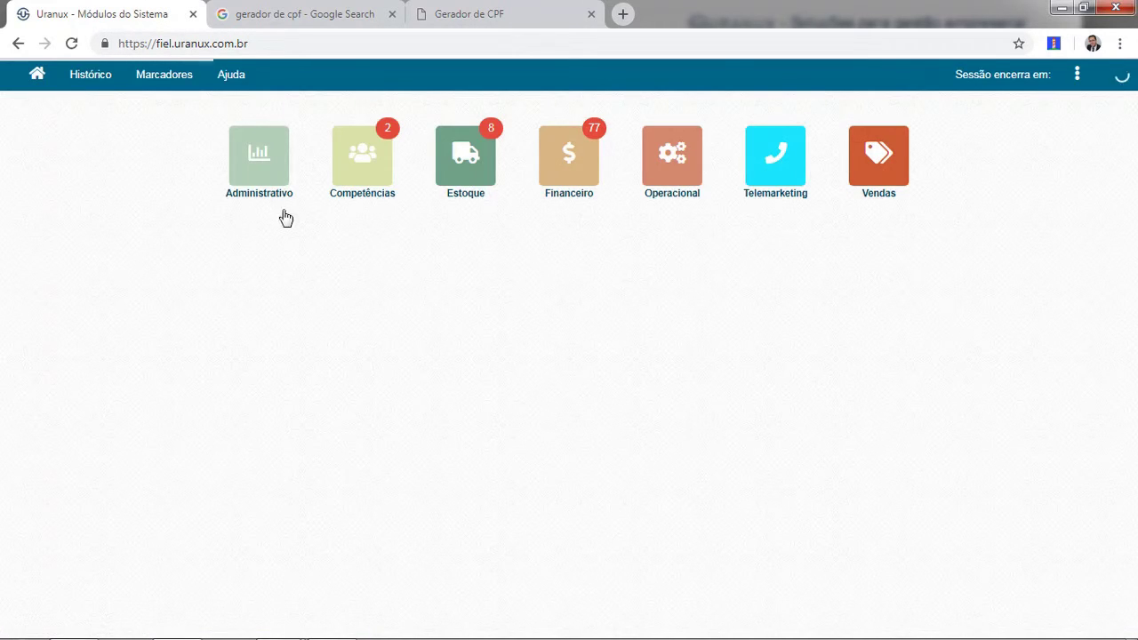
{"action": "left_click", "coordinate": [463, 155]}
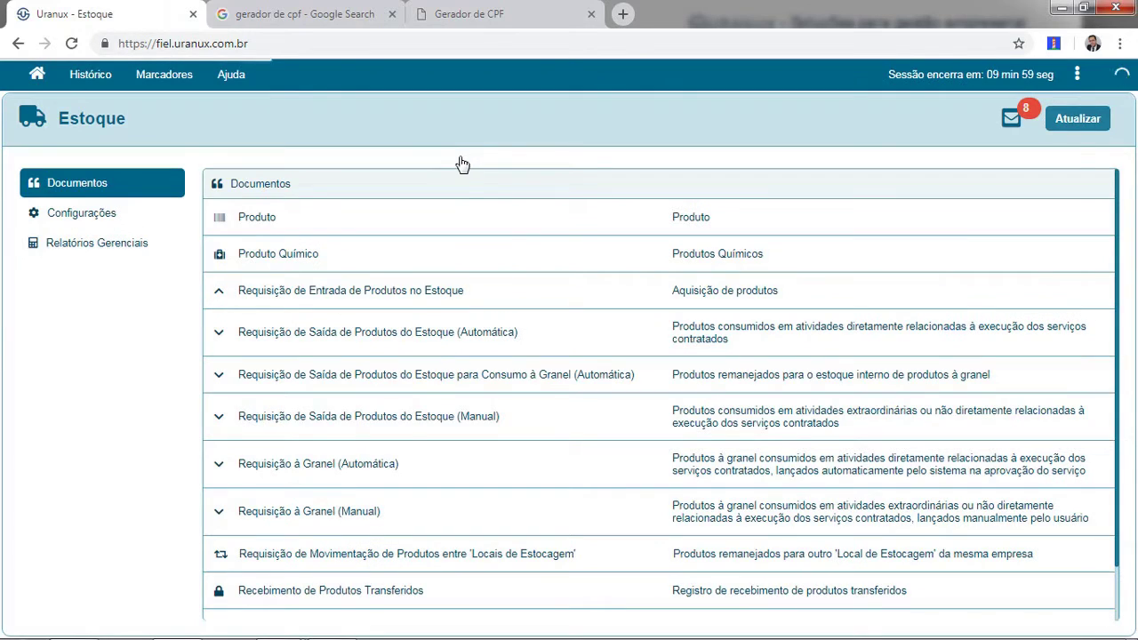
{"action": "left_click", "coordinate": [142, 218]}
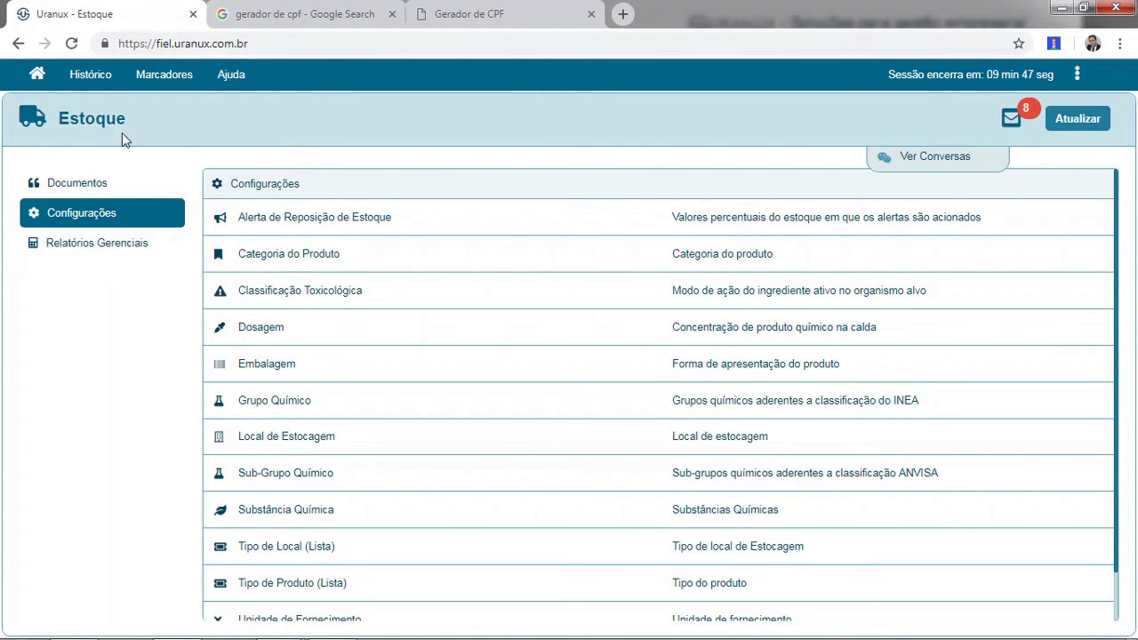
{"action": "left_click", "coordinate": [39, 78]}
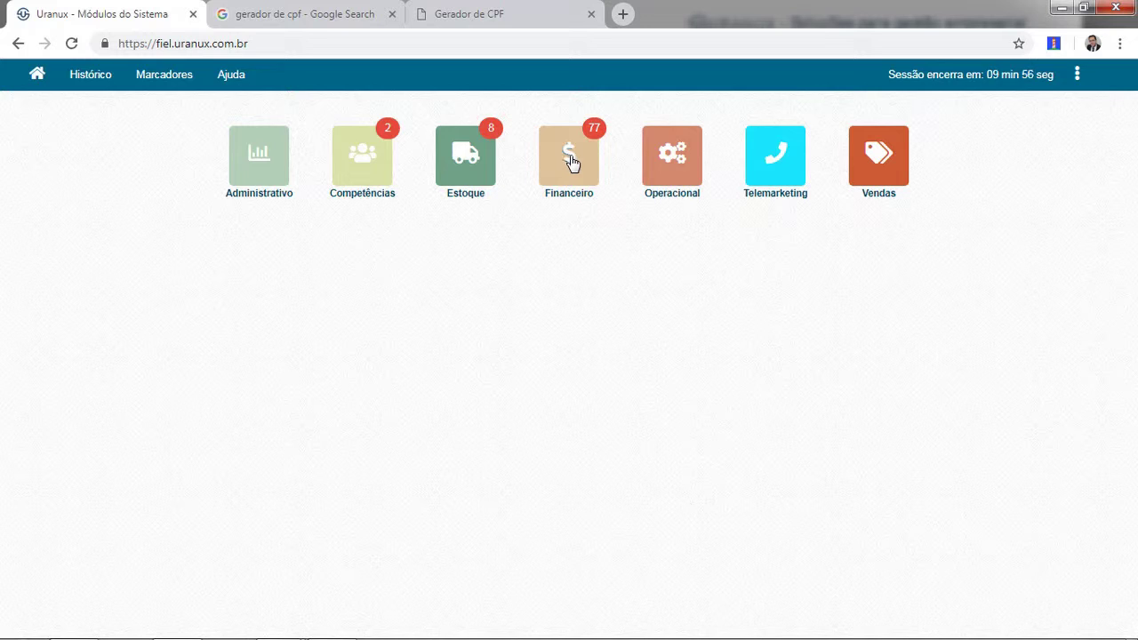
Open Configuração de Vendas showing commissions of 3,00% for attendants and 4,00% for sellers.
{"action": "left_click", "coordinate": [674, 169]}
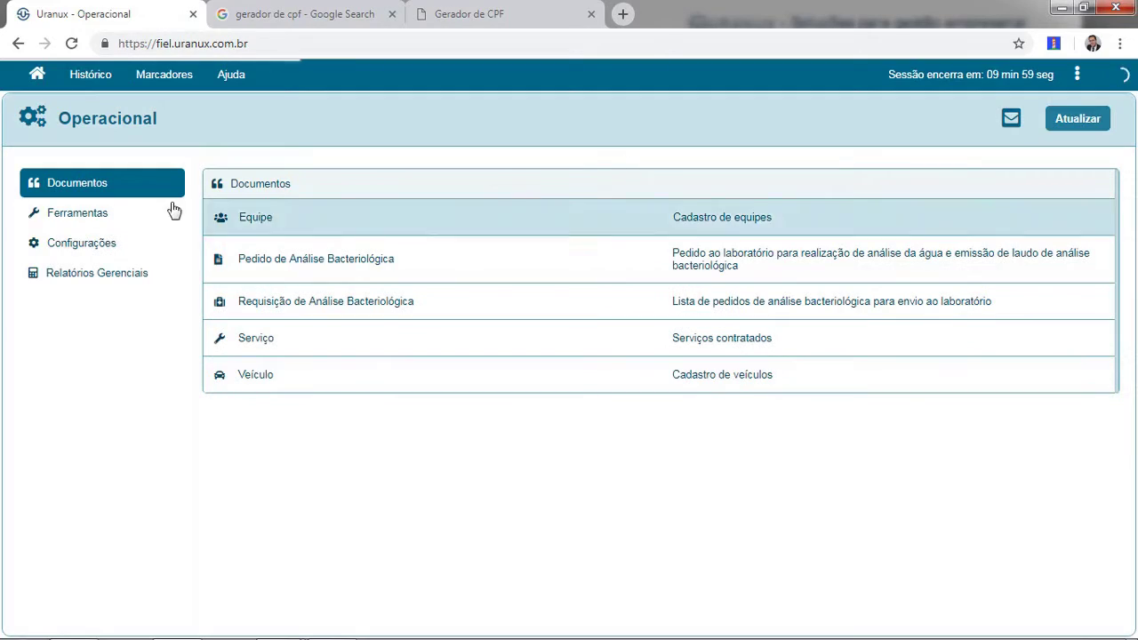
{"action": "left_click", "coordinate": [105, 240]}
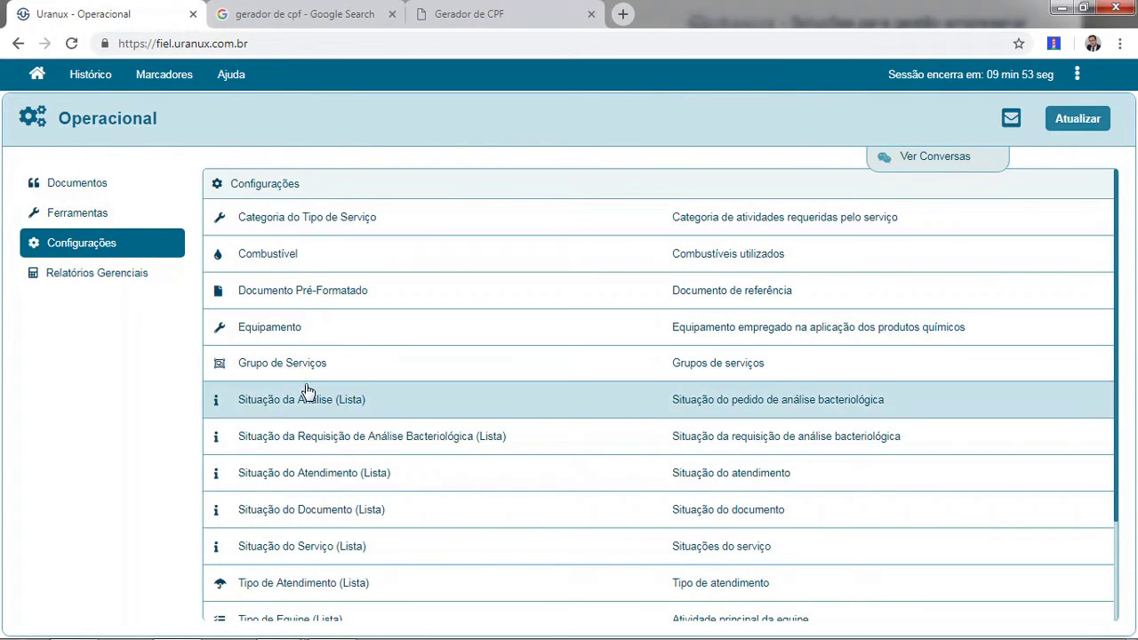
{"action": "left_click", "coordinate": [37, 78]}
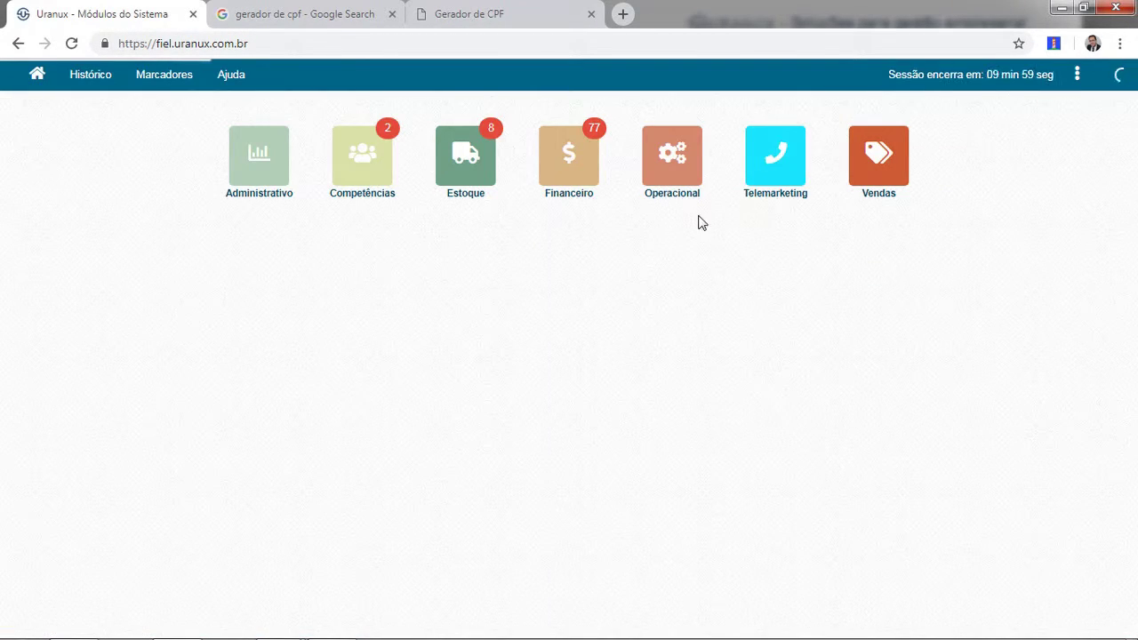
{"action": "left_click", "coordinate": [869, 168]}
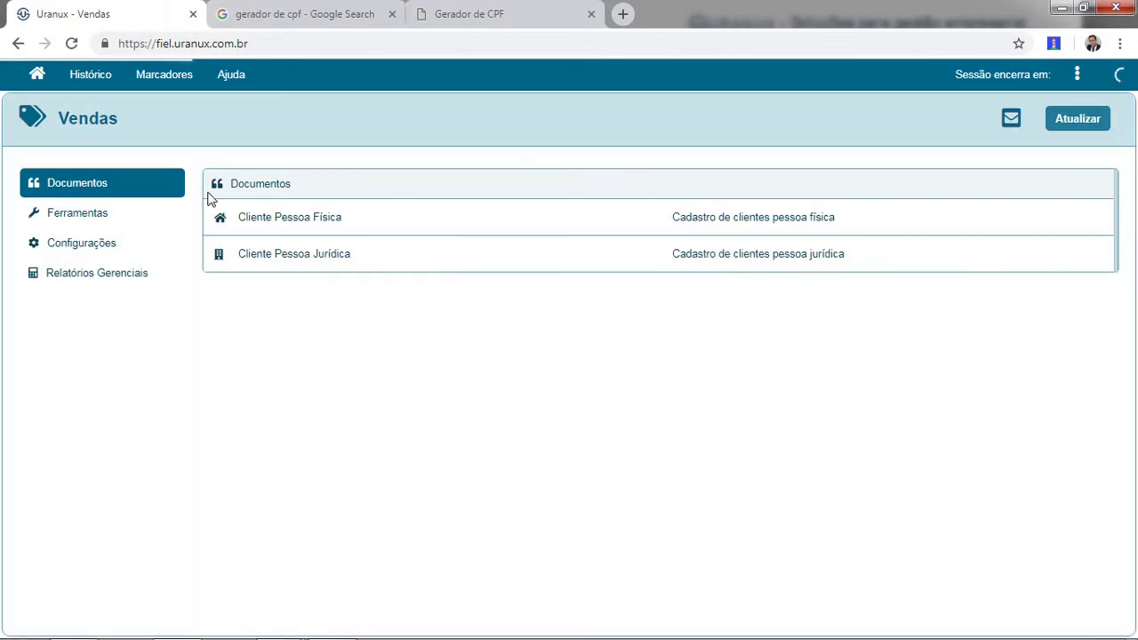
{"action": "left_click", "coordinate": [104, 222]}
{"action": "left_click", "coordinate": [111, 248]}
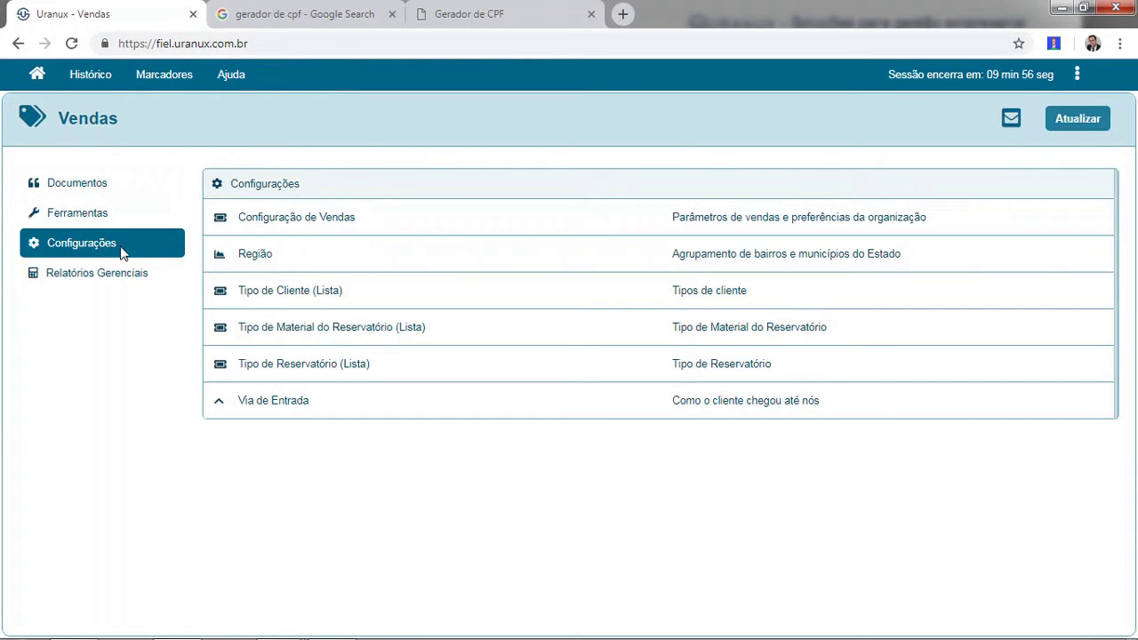
{"action": "left_click", "coordinate": [272, 224]}
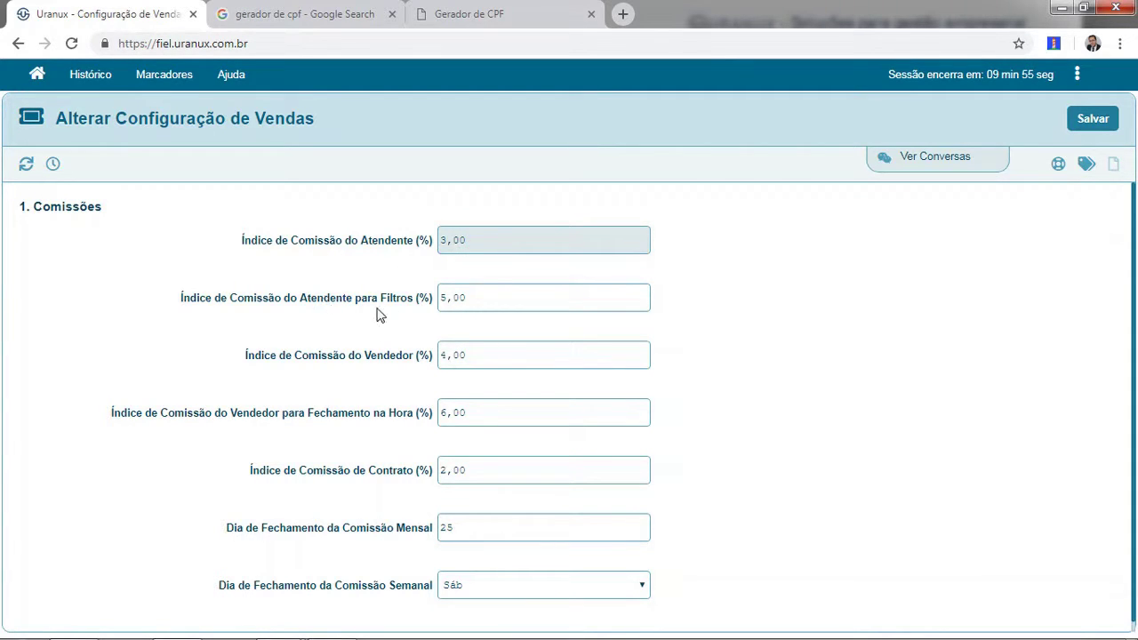
{"action": "left_click", "coordinate": [494, 298]}
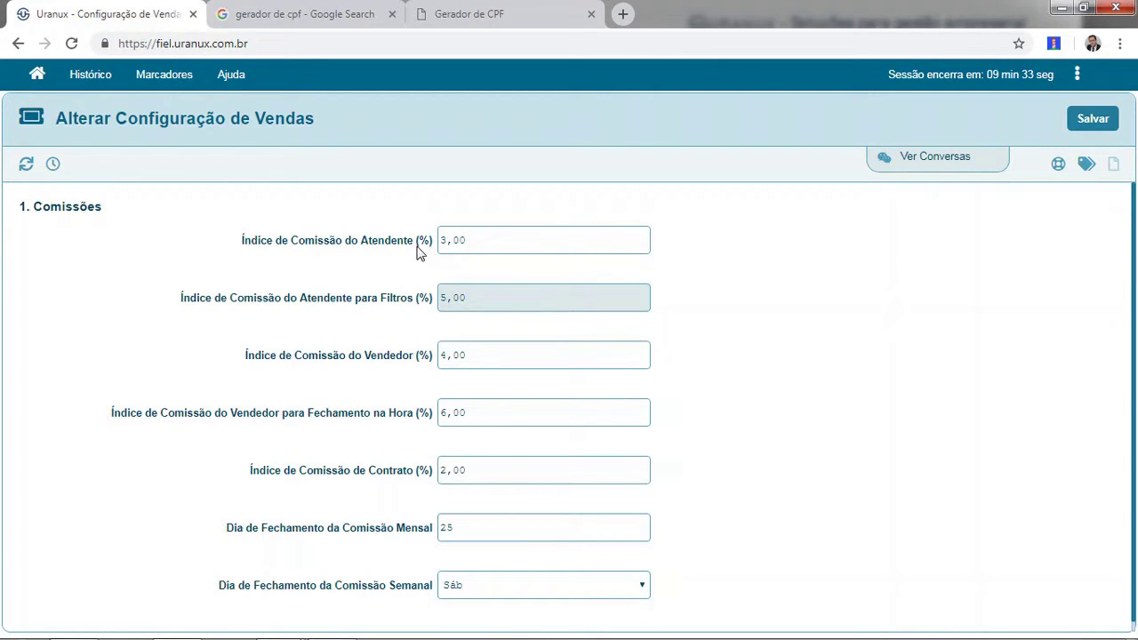
{"action": "left_click", "coordinate": [496, 240]}
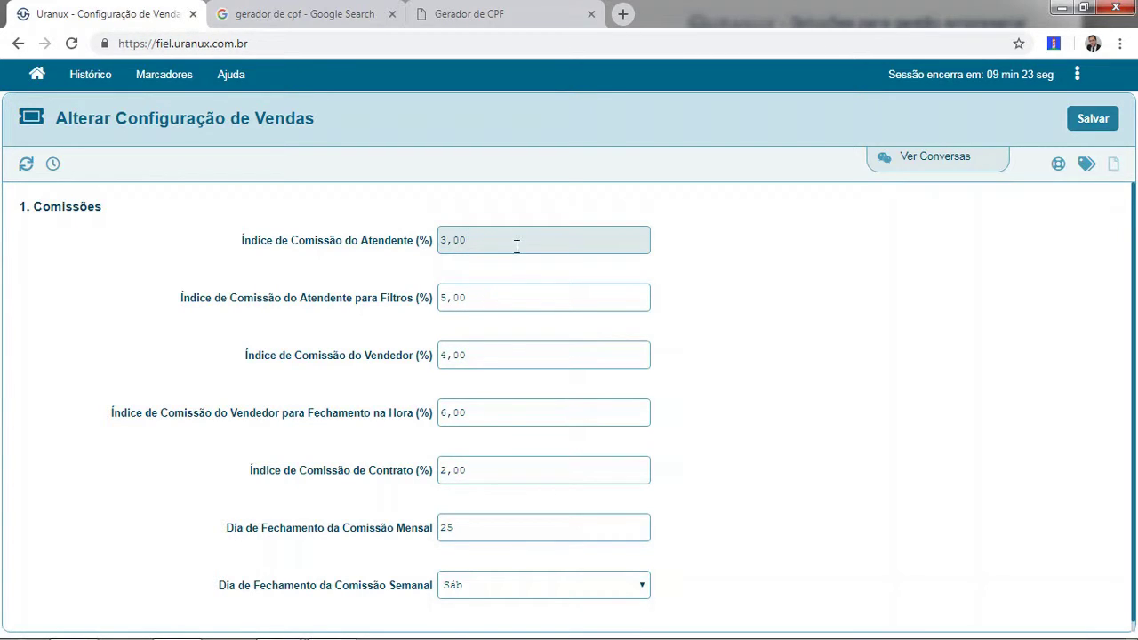
{"action": "left_click", "coordinate": [489, 355]}
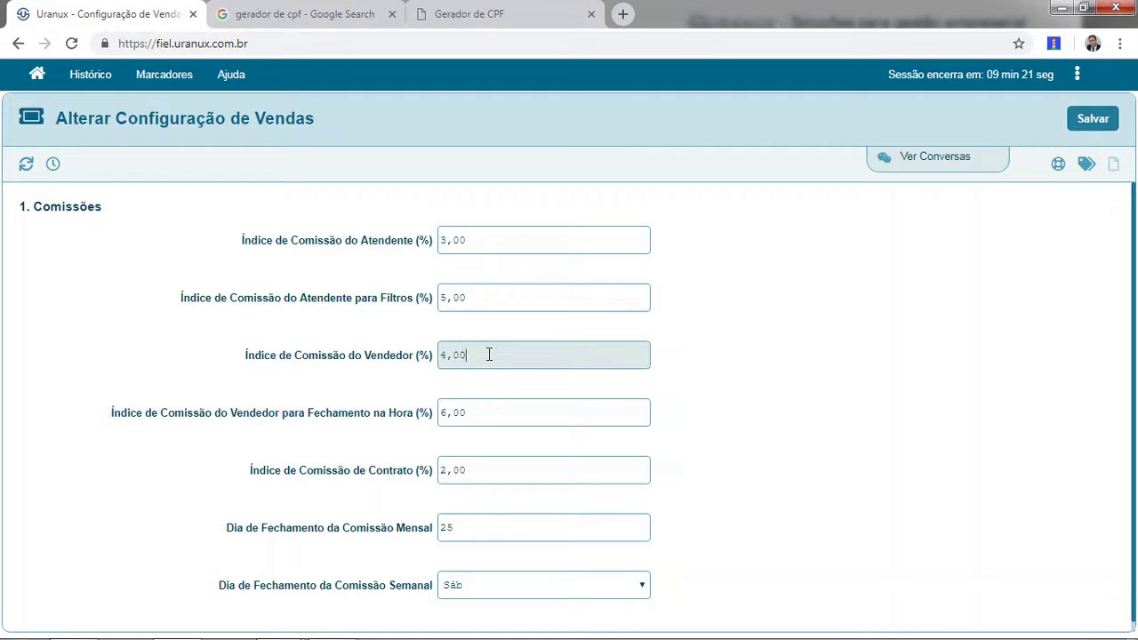
{"action": "left_click", "coordinate": [487, 469]}
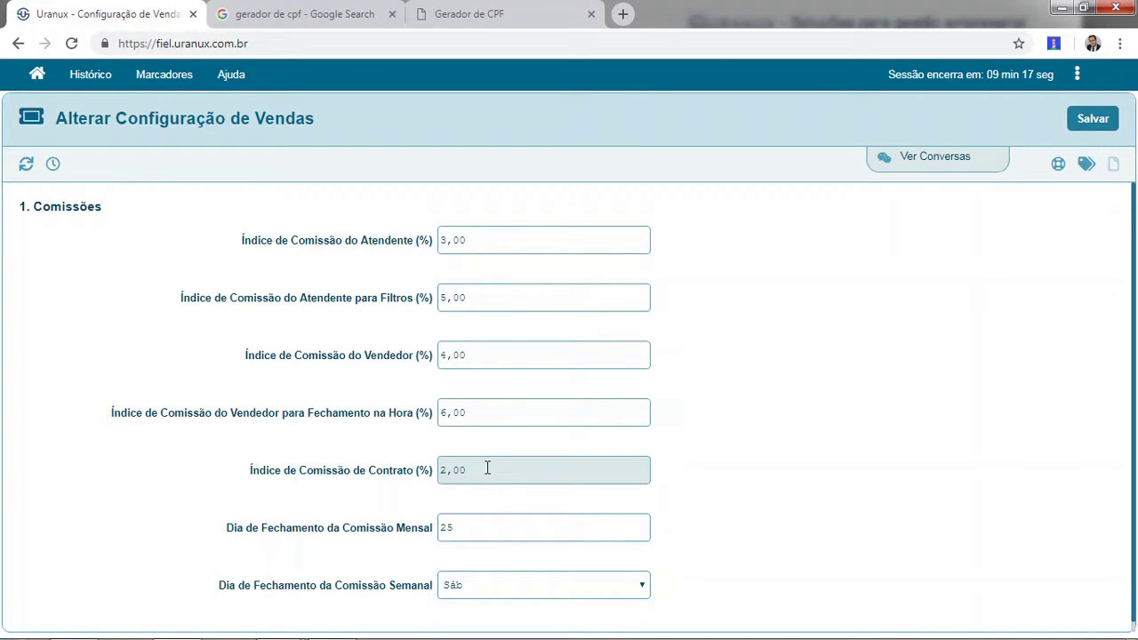
{"action": "left_click", "coordinate": [484, 527]}
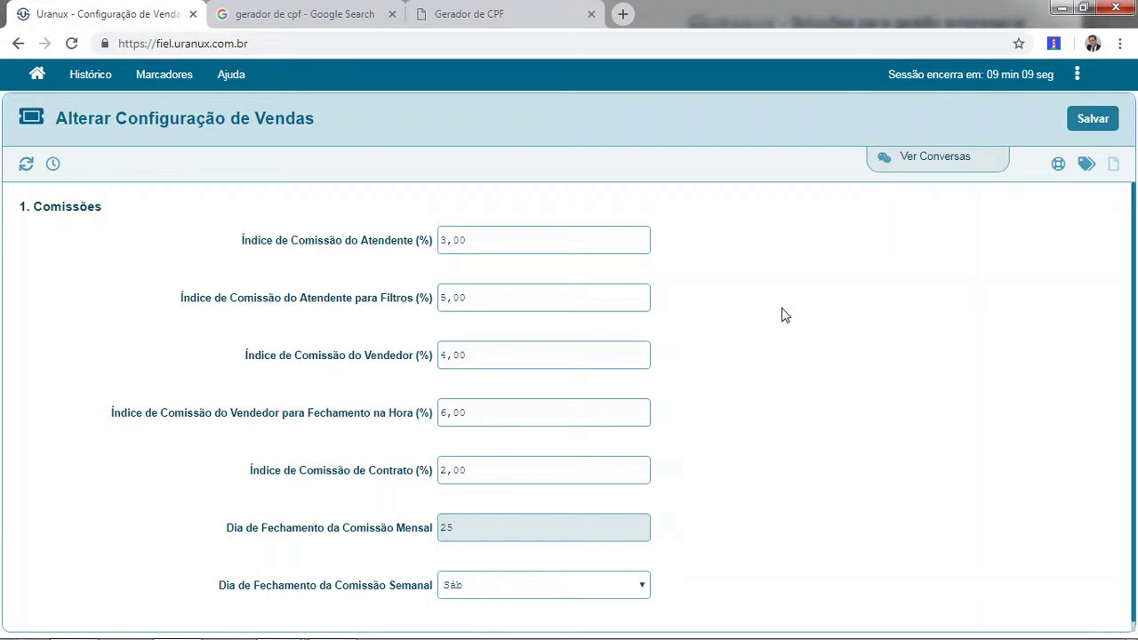
{"action": "left_click", "coordinate": [552, 238]}
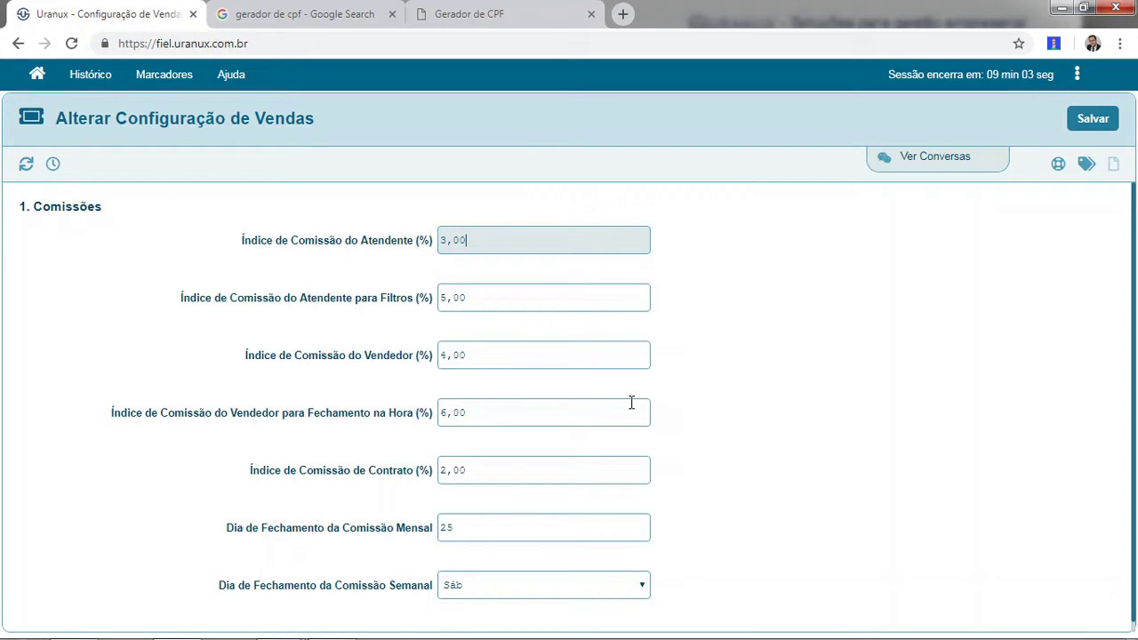
{"action": "key", "text": "alt+Tab"}
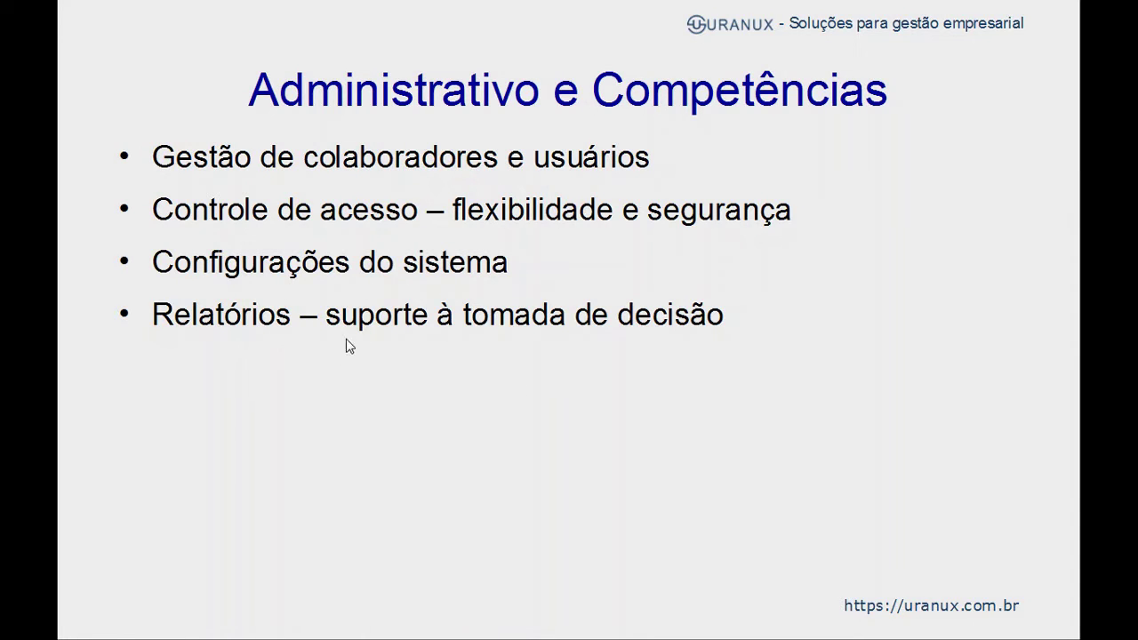
{"action": "key", "text": "alt+Tab"}
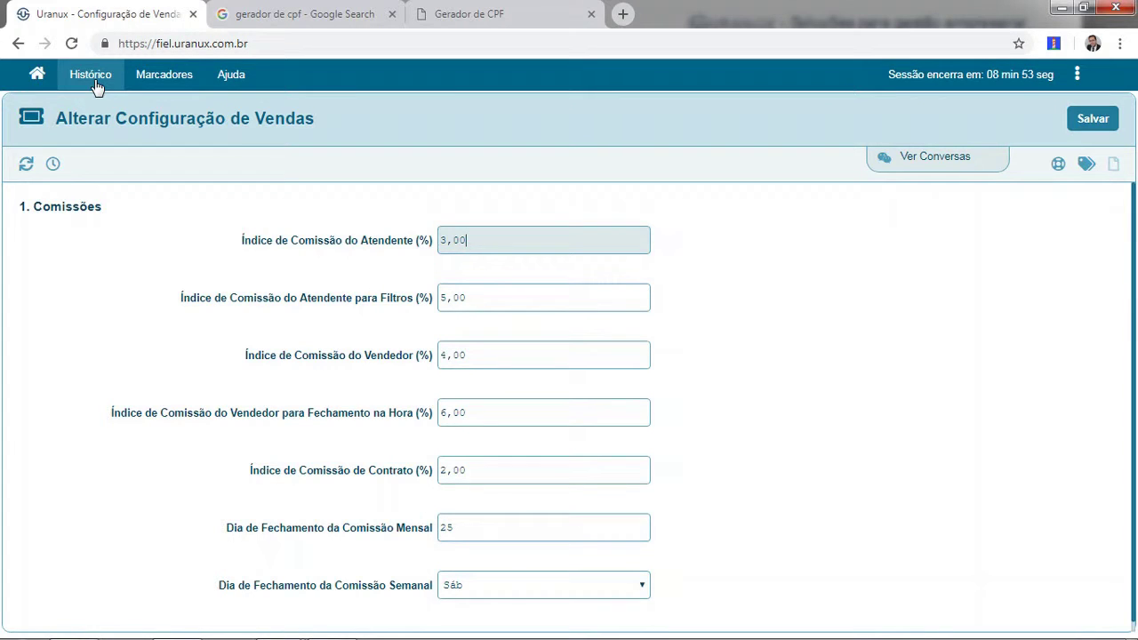
From the module home, open Vendas and list its Relatórios Gerenciais.
{"action": "left_click", "coordinate": [45, 80]}
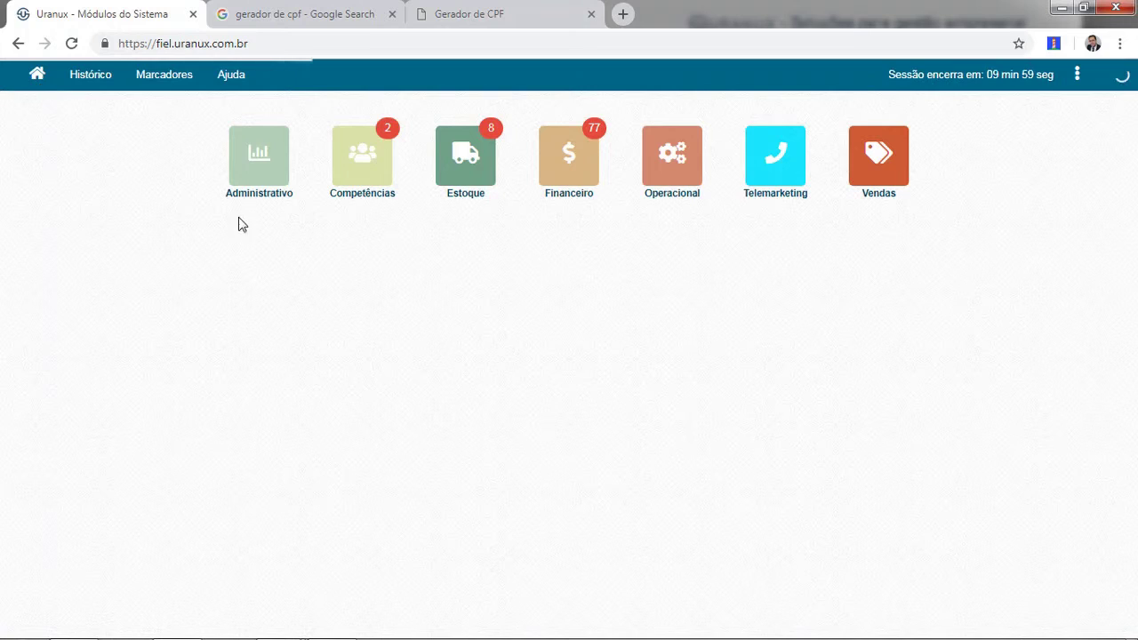
{"action": "left_click", "coordinate": [878, 159]}
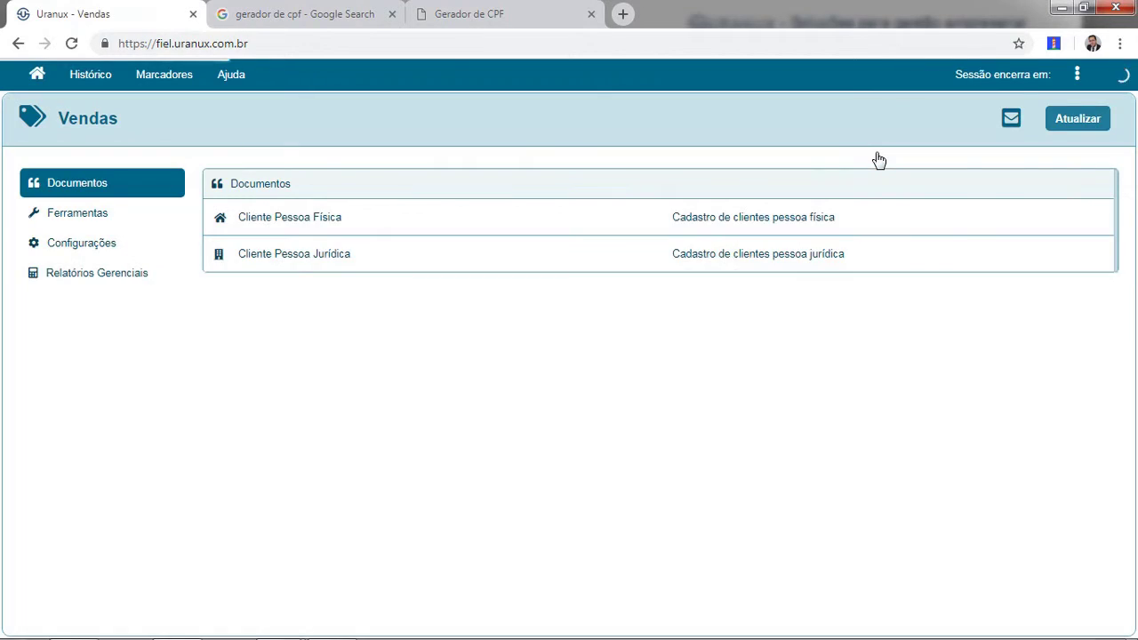
{"action": "left_click", "coordinate": [115, 277]}
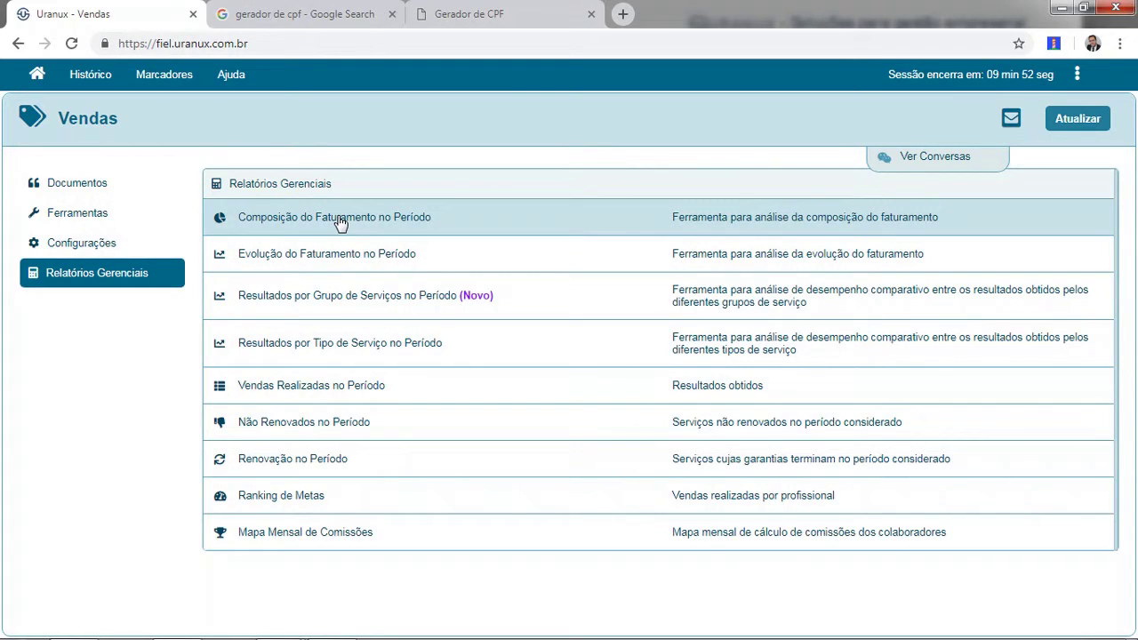
Open the Composição do Faturamento no Período report and enter the period 01/10/2015 to 30/09/2016.
{"action": "left_click", "coordinate": [338, 221]}
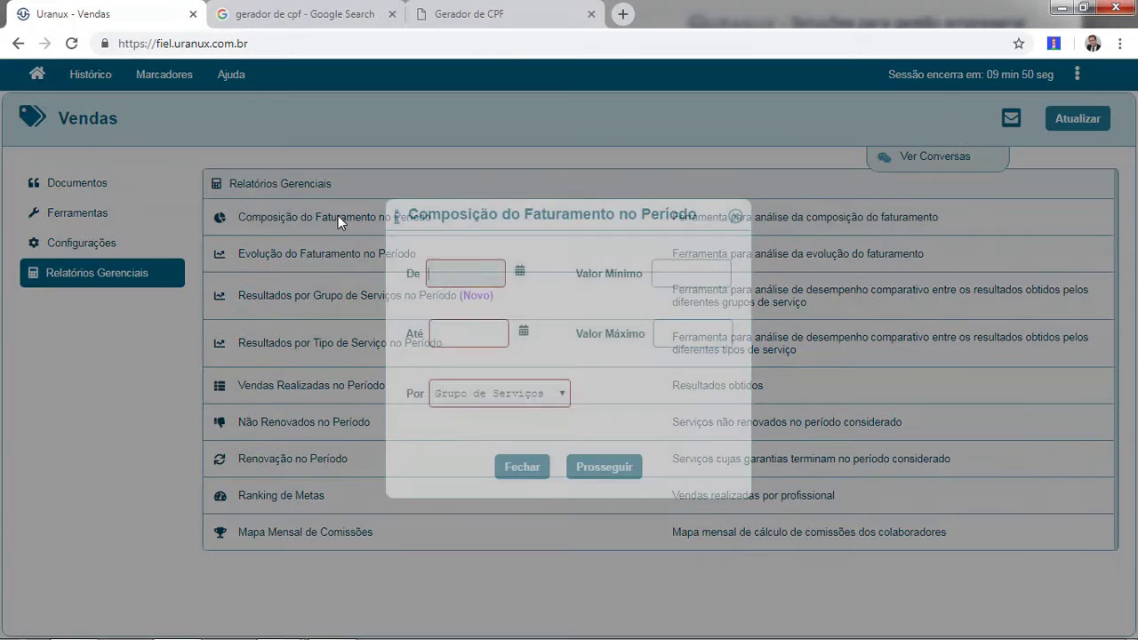
{"action": "left_click", "coordinate": [460, 280]}
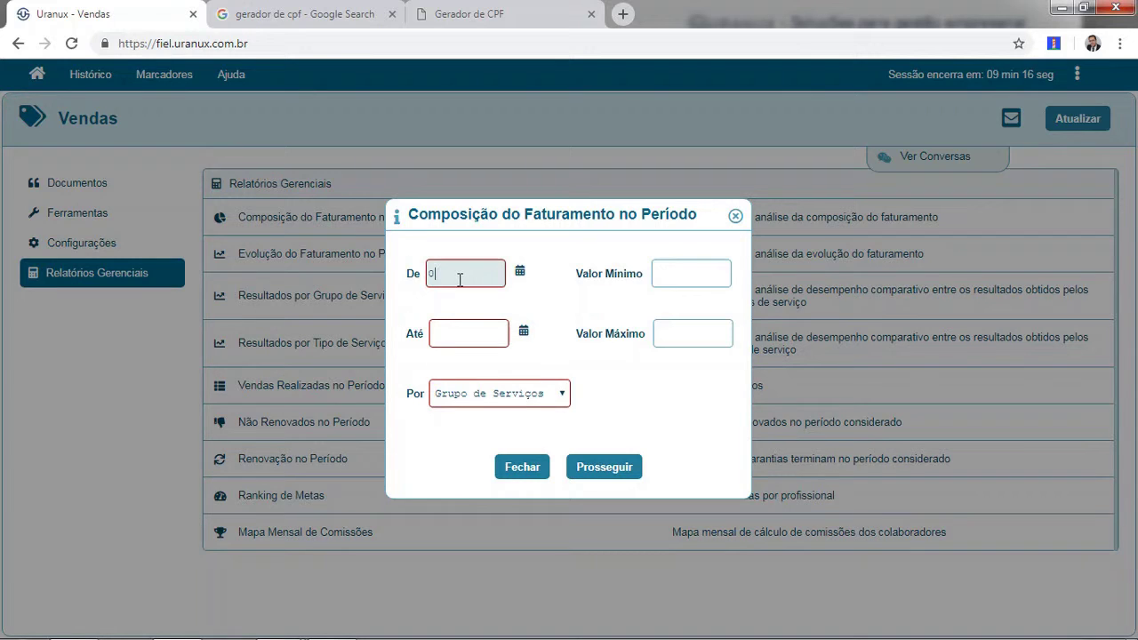
{"action": "type", "text": "1/10/2015"}
{"action": "key", "text": "Tab"}
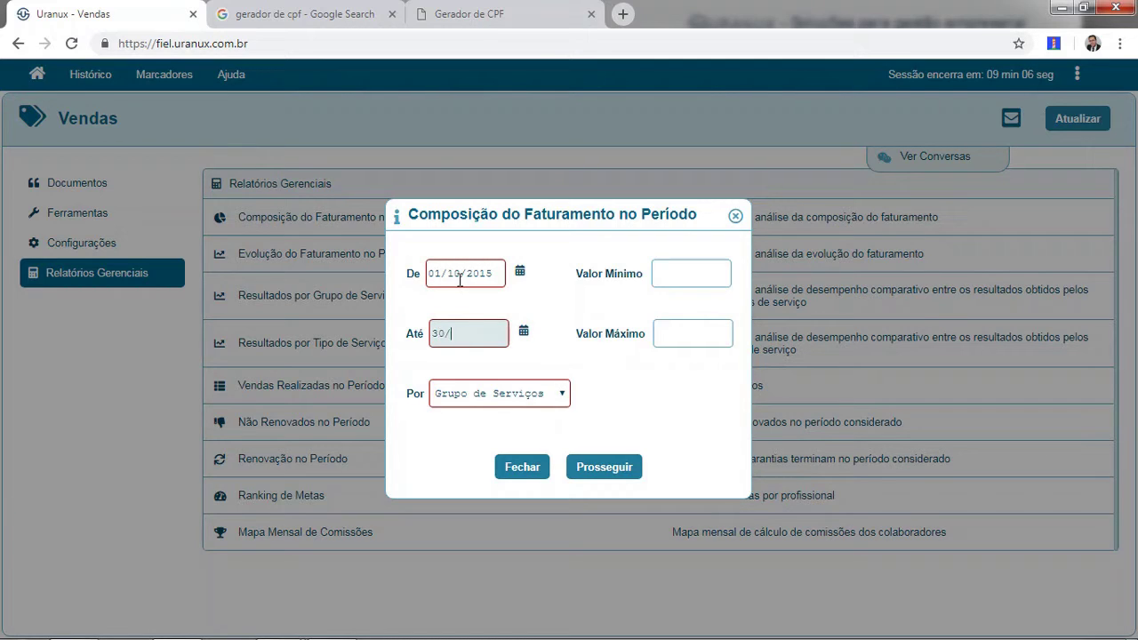
{"action": "type", "text": "30/09/2016"}
{"action": "key", "text": "Tab"}
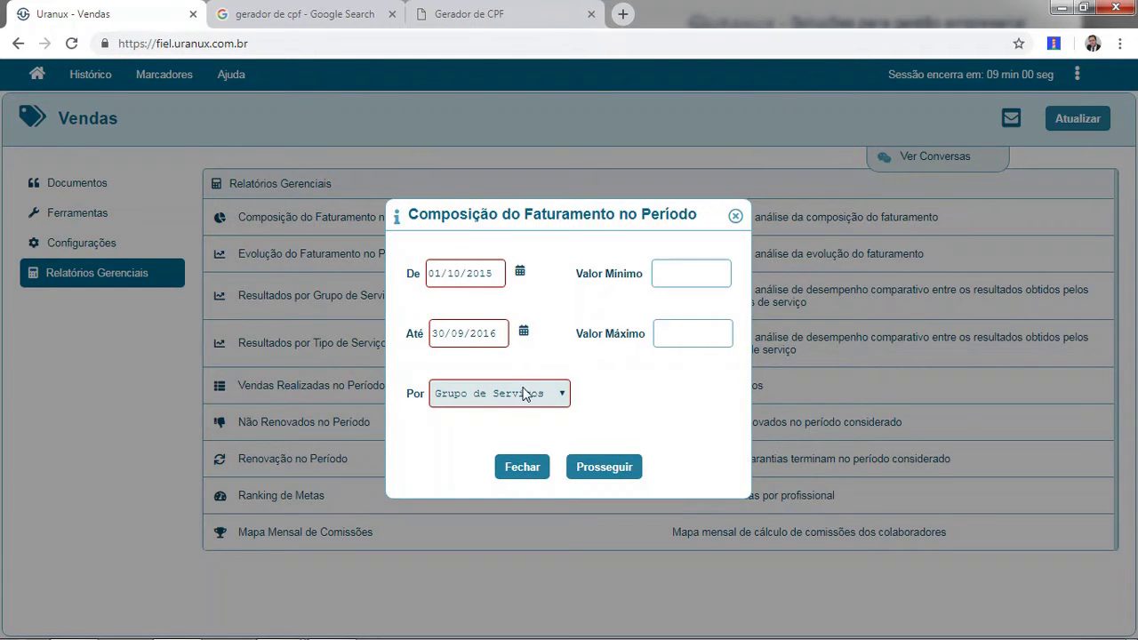
Confirm the start date, keep Grupo de Serviços grouping, and generate the revenue composition pie chart.
{"action": "left_click", "coordinate": [521, 275]}
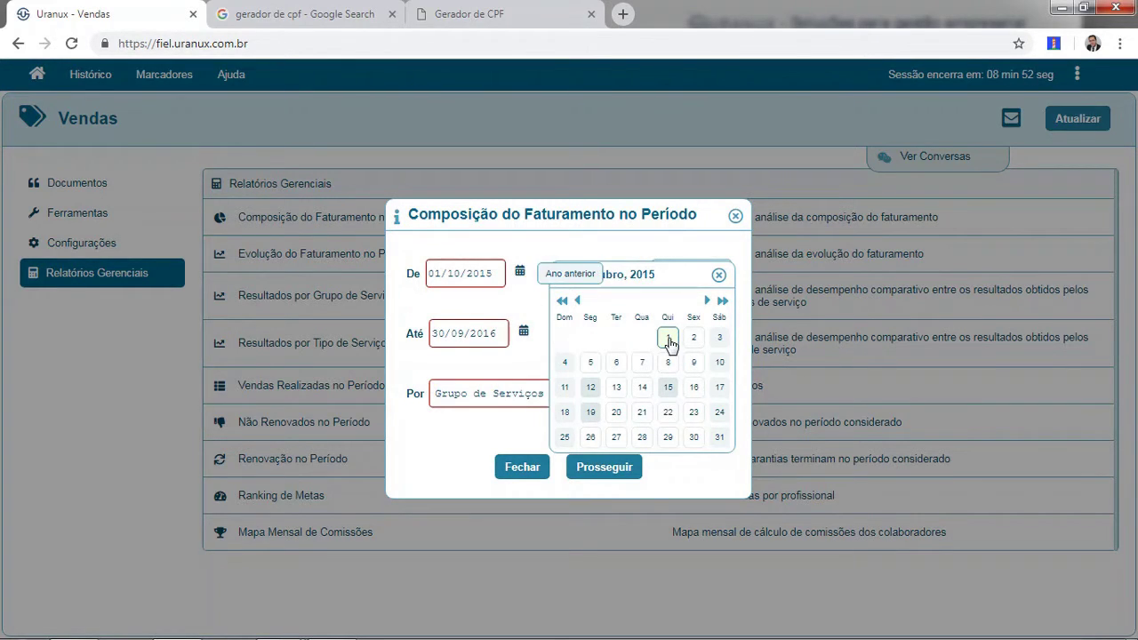
{"action": "left_click", "coordinate": [495, 274]}
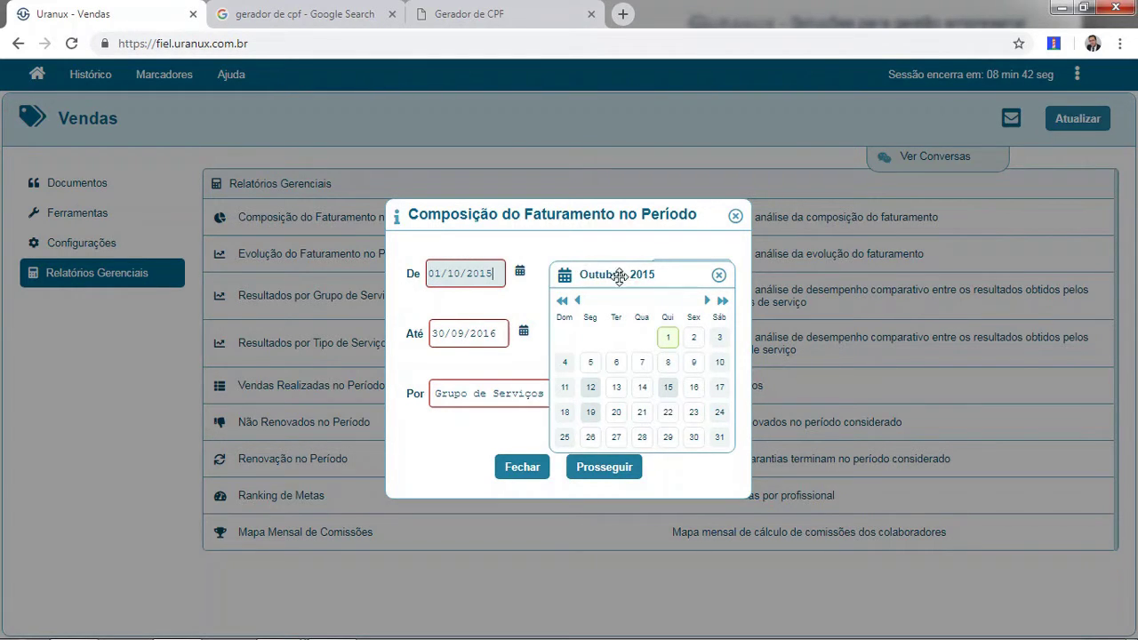
{"action": "left_click", "coordinate": [718, 275]}
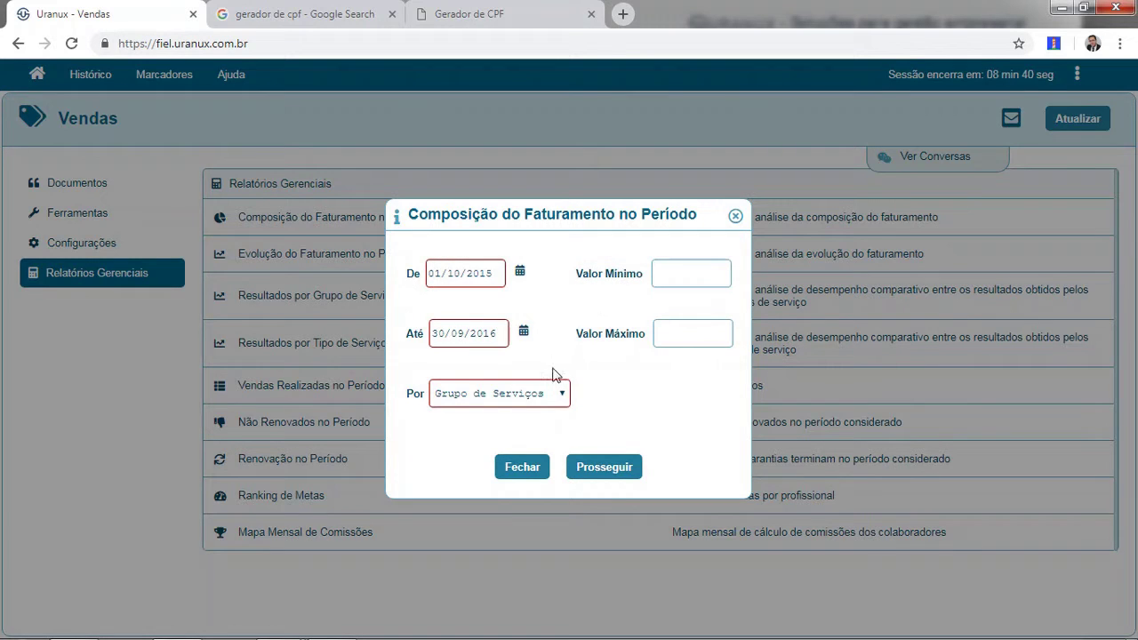
{"action": "left_click", "coordinate": [558, 397]}
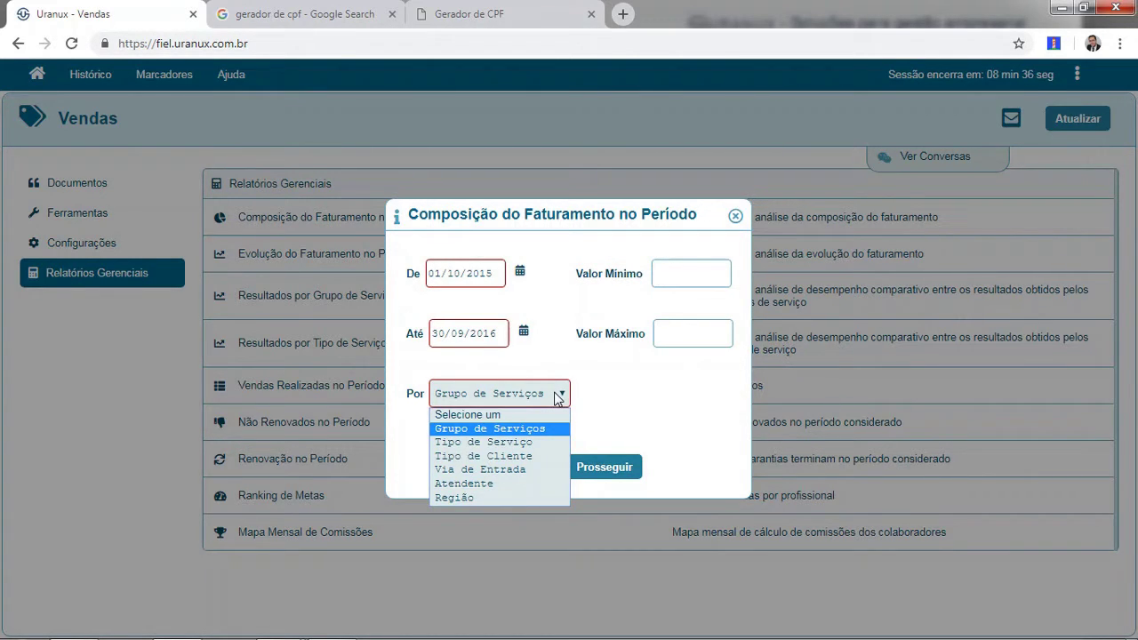
{"action": "left_click", "coordinate": [559, 397]}
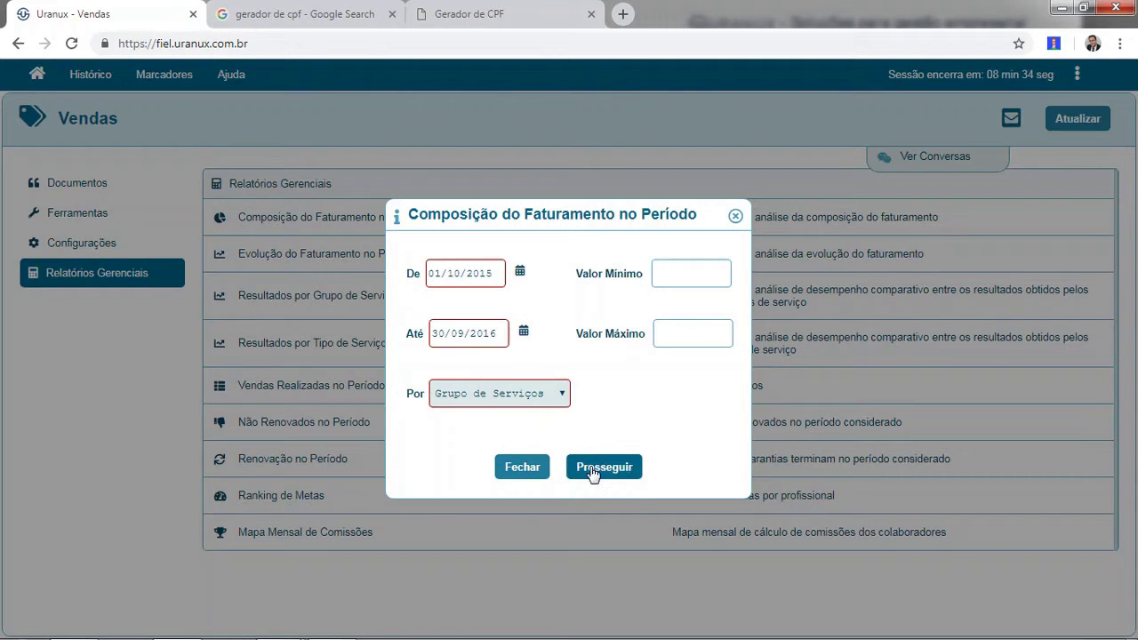
{"action": "left_click", "coordinate": [693, 273]}
{"action": "left_click", "coordinate": [675, 334]}
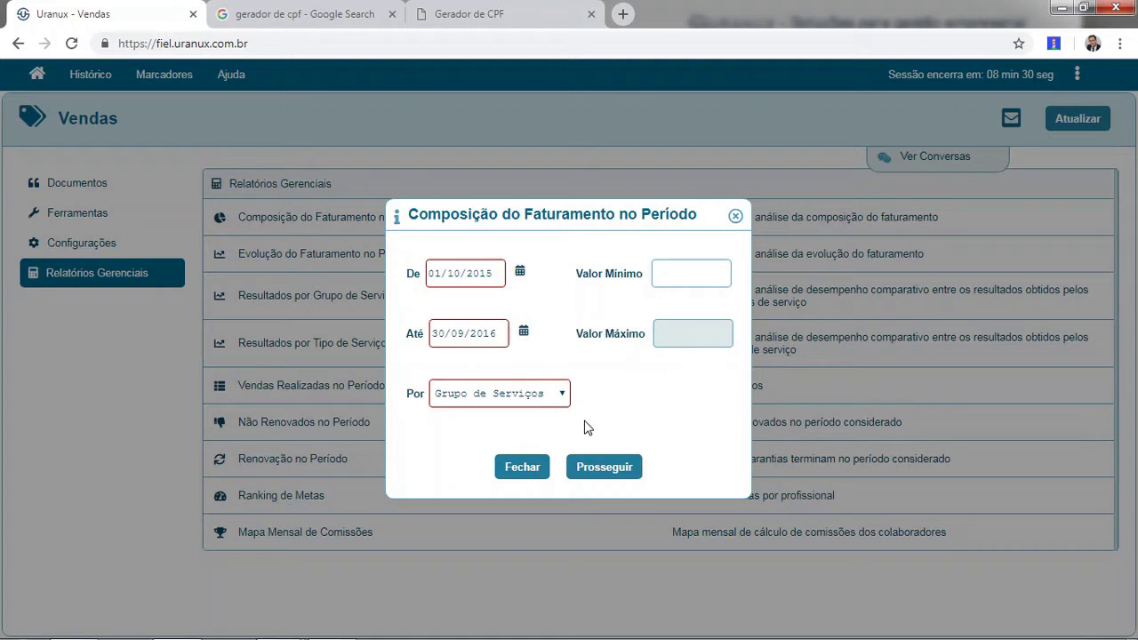
{"action": "left_click", "coordinate": [603, 468]}
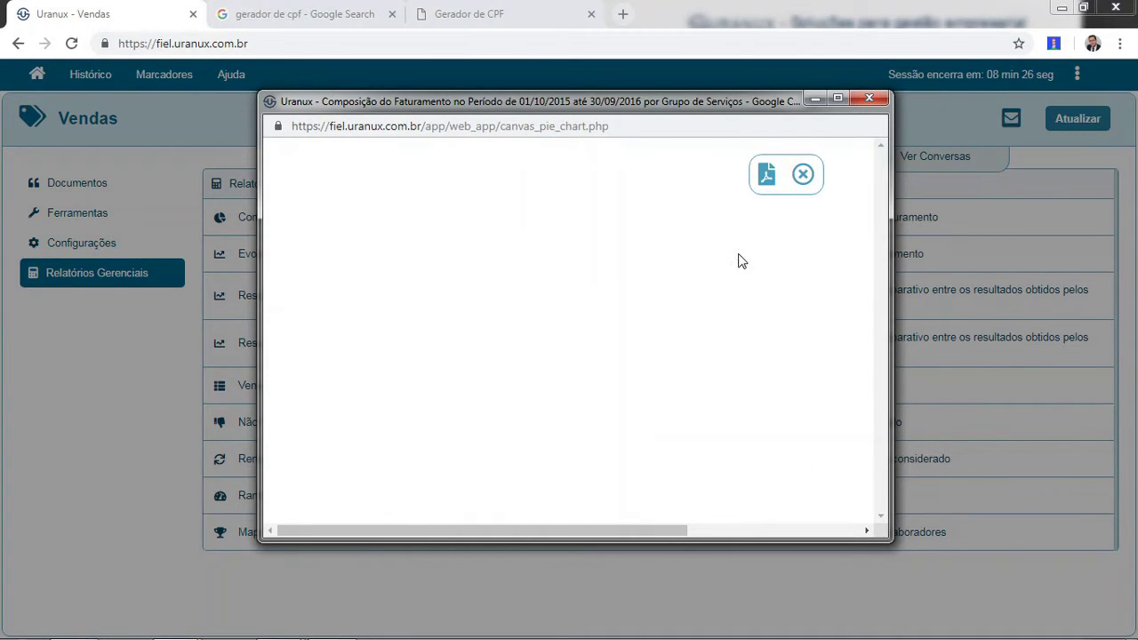
Maximize the pie chart window showing Manutenção de Reservatórios at 93,3%.
{"action": "left_click", "coordinate": [838, 97]}
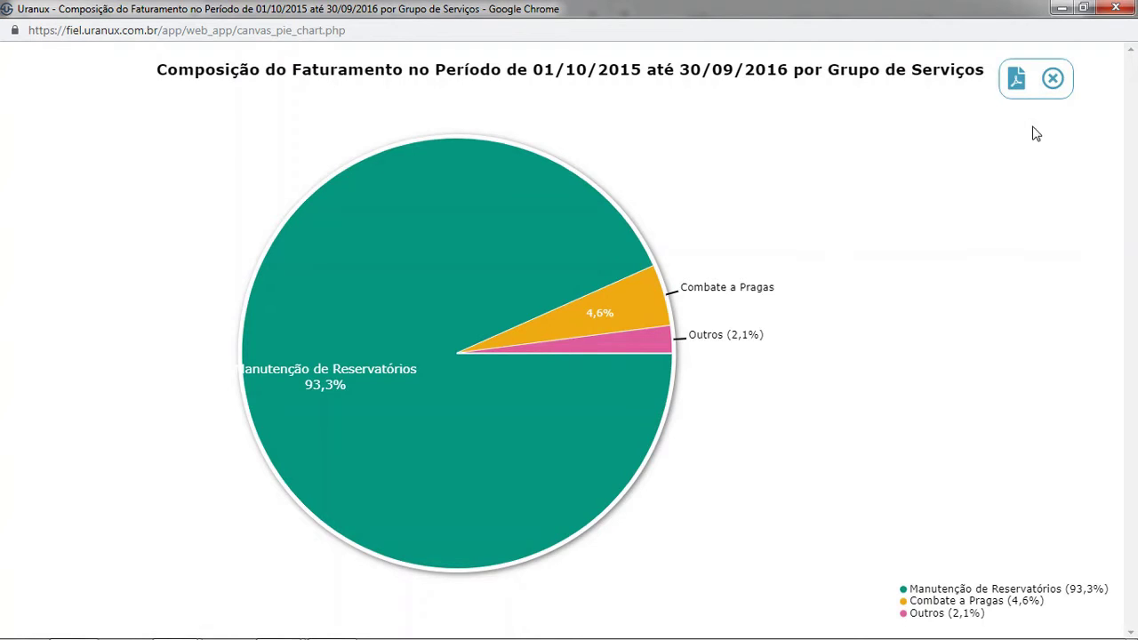
Close the group chart, then generate, maximize and close a pie chart by Tipo de Serviço.
{"action": "left_click", "coordinate": [1054, 81]}
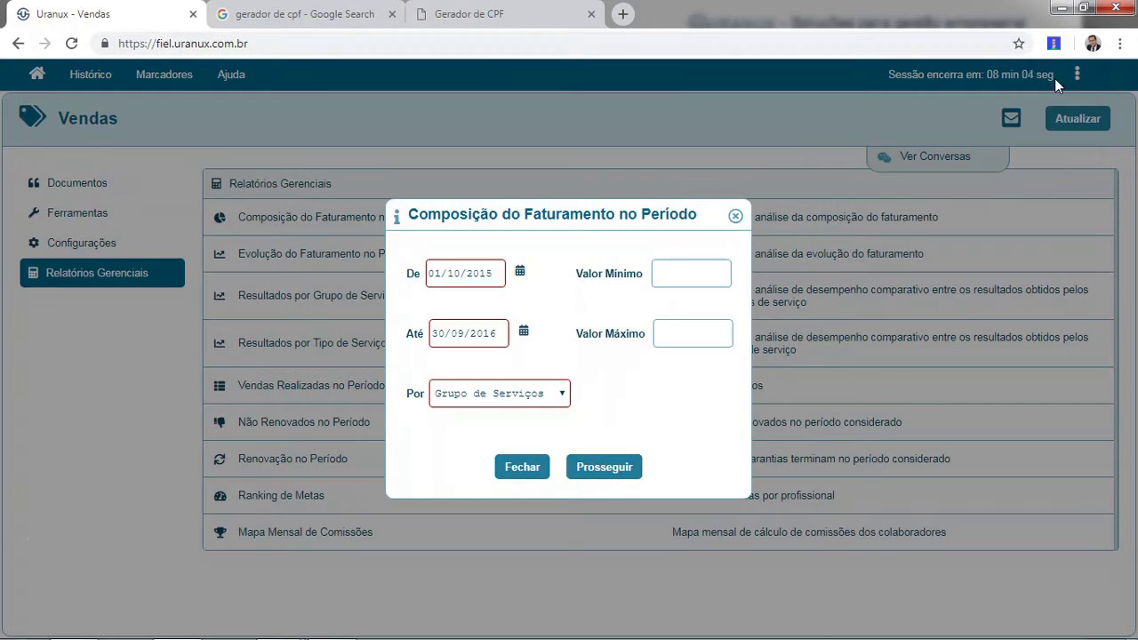
{"action": "left_click", "coordinate": [565, 393]}
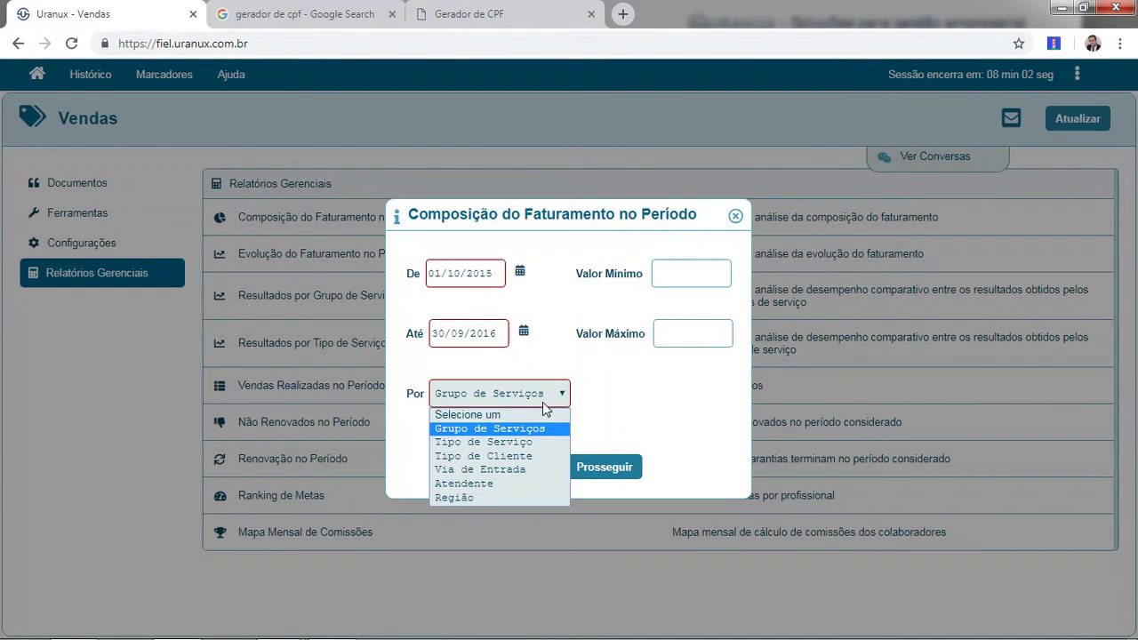
{"action": "left_click", "coordinate": [524, 443]}
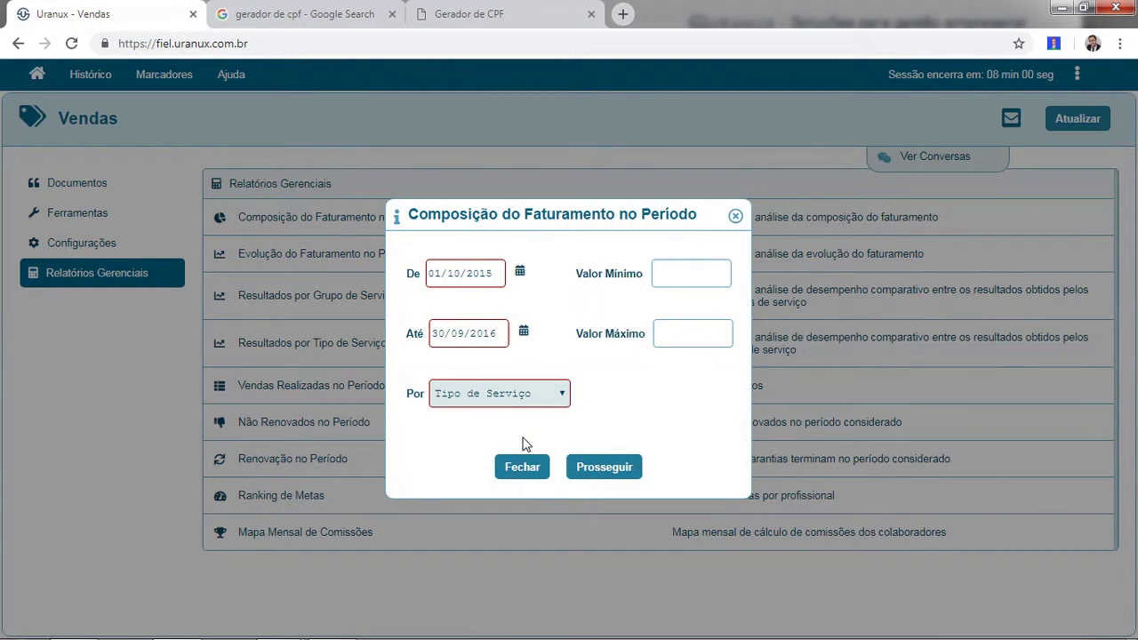
{"action": "left_click", "coordinate": [610, 467]}
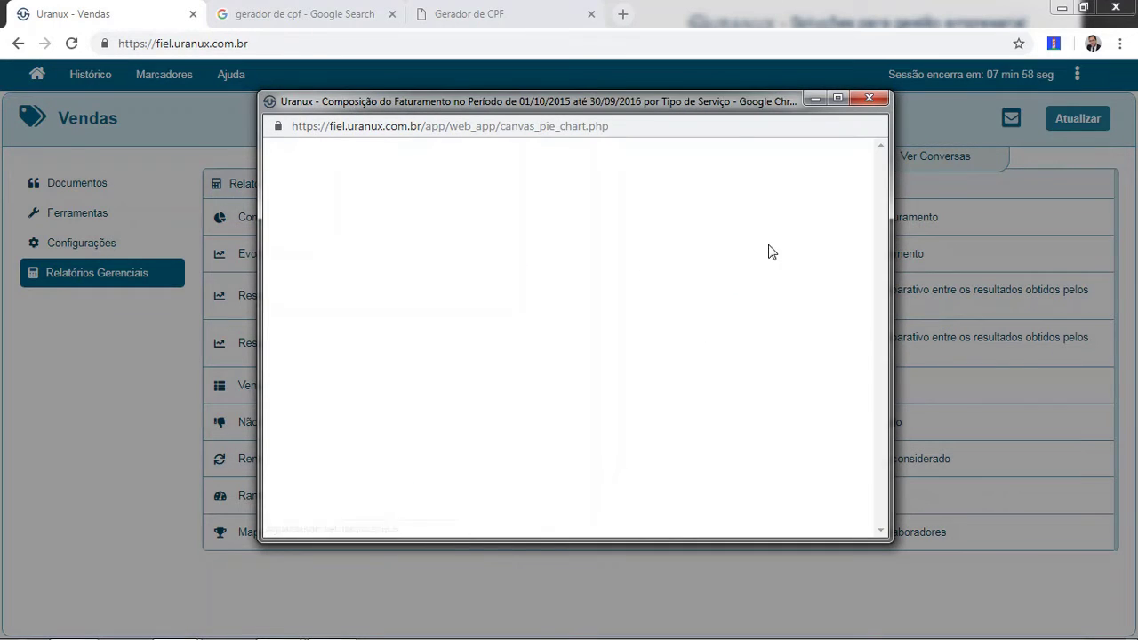
{"action": "left_click", "coordinate": [837, 99]}
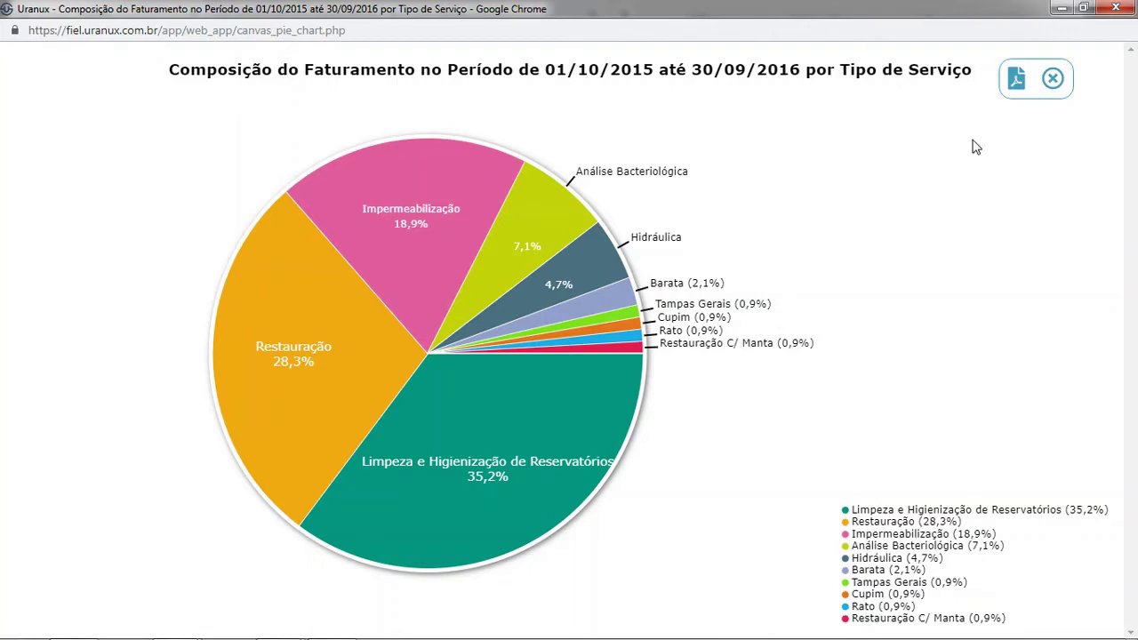
{"action": "left_click", "coordinate": [1053, 81]}
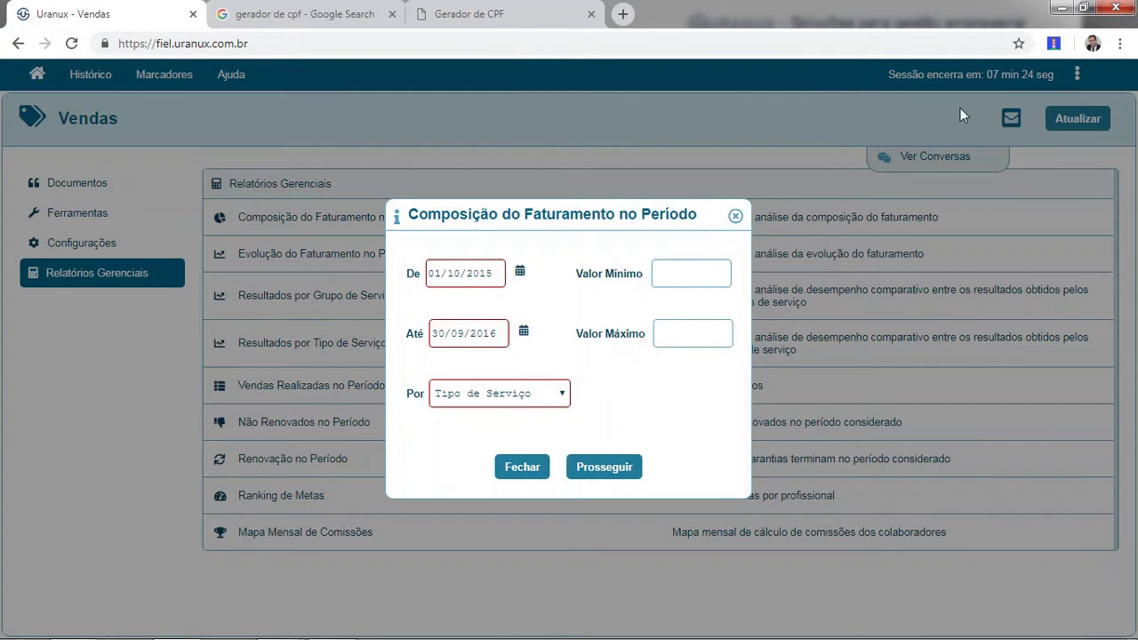
Close the composition form, open Evolução do Faturamento no Período, and enter dates 01/10/2015 to 30/09/2011.
{"action": "left_click", "coordinate": [521, 466]}
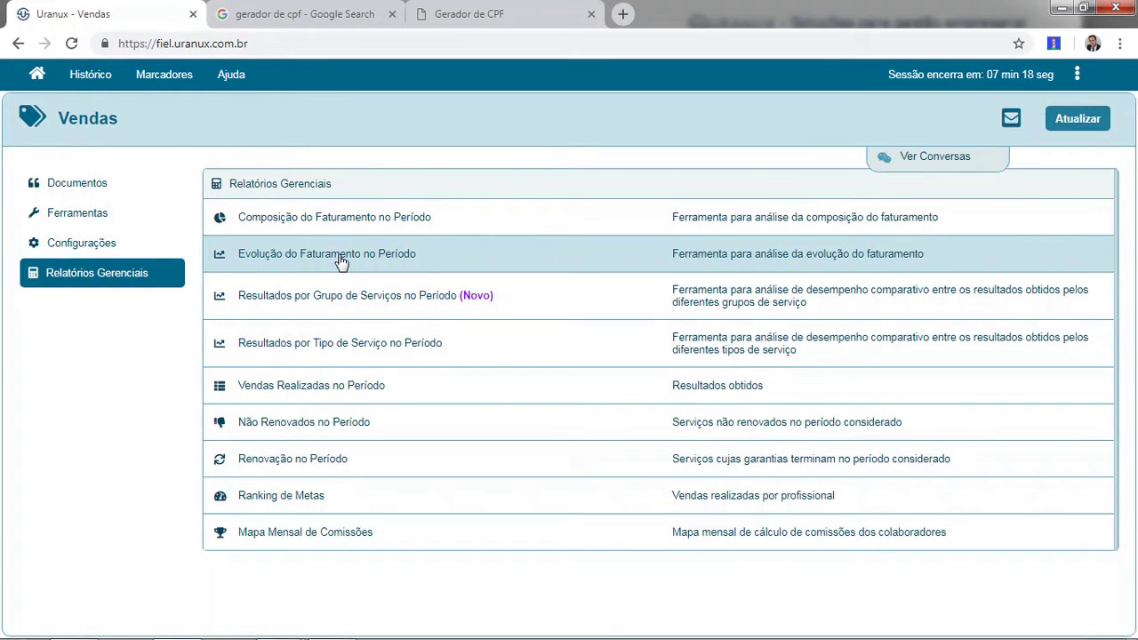
{"action": "left_click", "coordinate": [341, 261]}
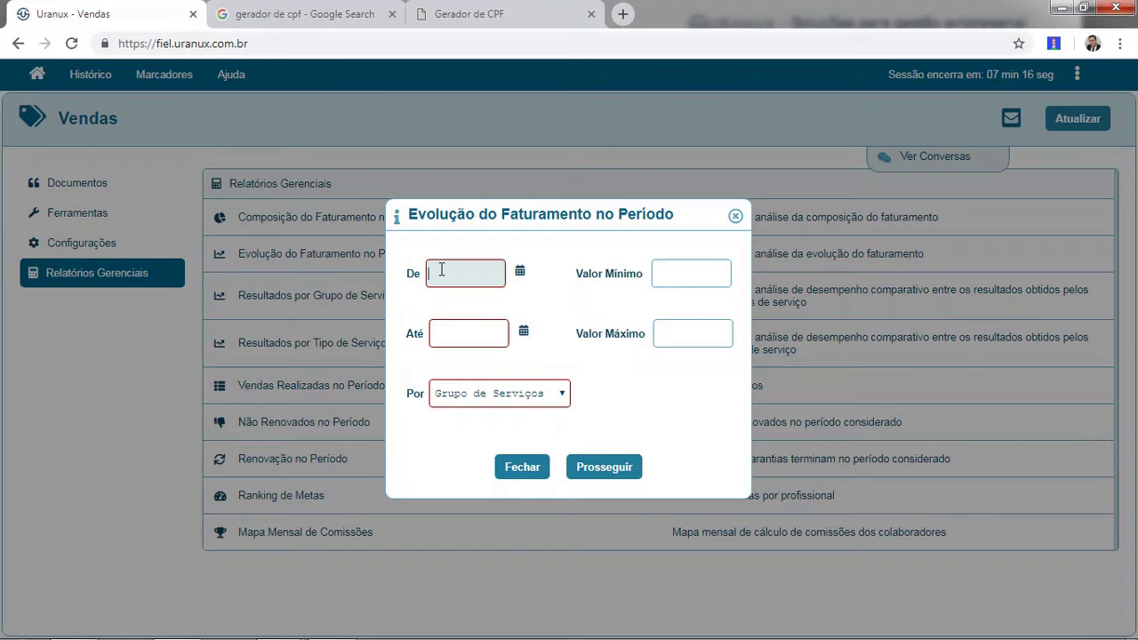
{"action": "type", "text": "01/10/2015"}
{"action": "key", "text": "Tab"}
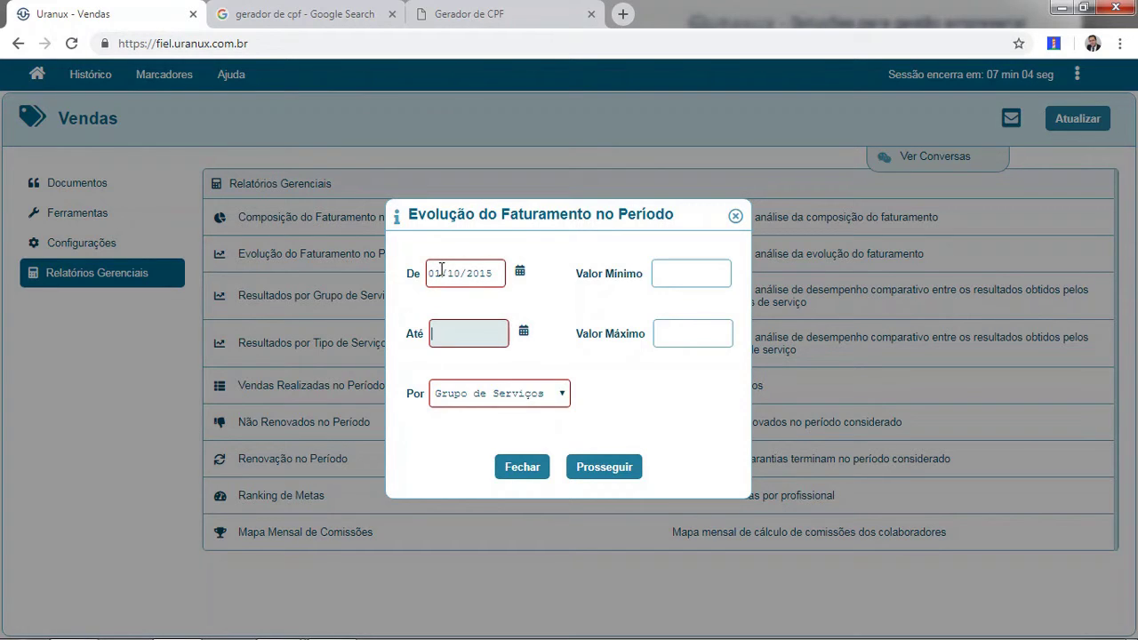
{"action": "type", "text": "30/09/2011"}
{"action": "key", "text": "Tab"}
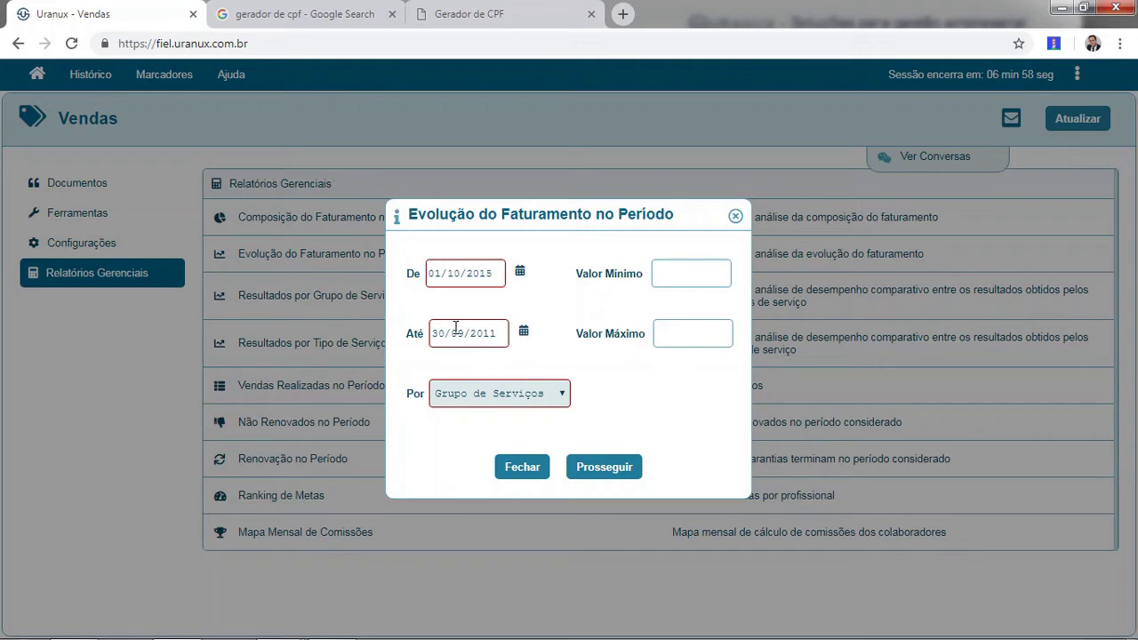
Correct the end date to 30/09/2016 and keep Grupo de Serviços as the breakdown.
{"action": "left_click", "coordinate": [497, 333]}
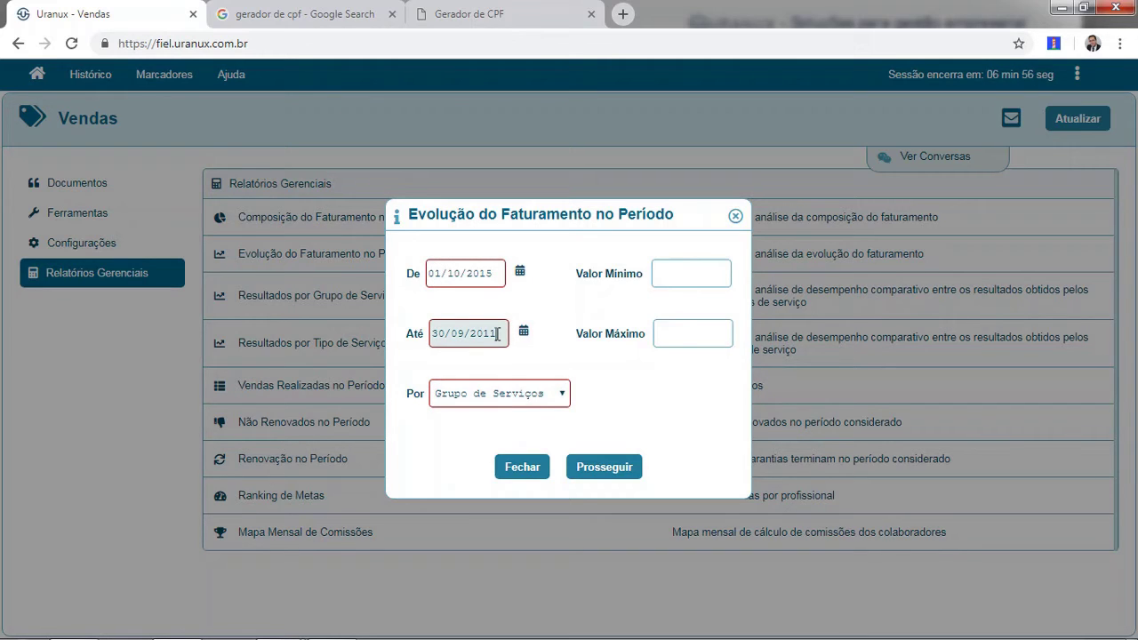
{"action": "key", "text": "BackSpace"}
{"action": "type", "text": "6"}
{"action": "key", "text": "Tab"}
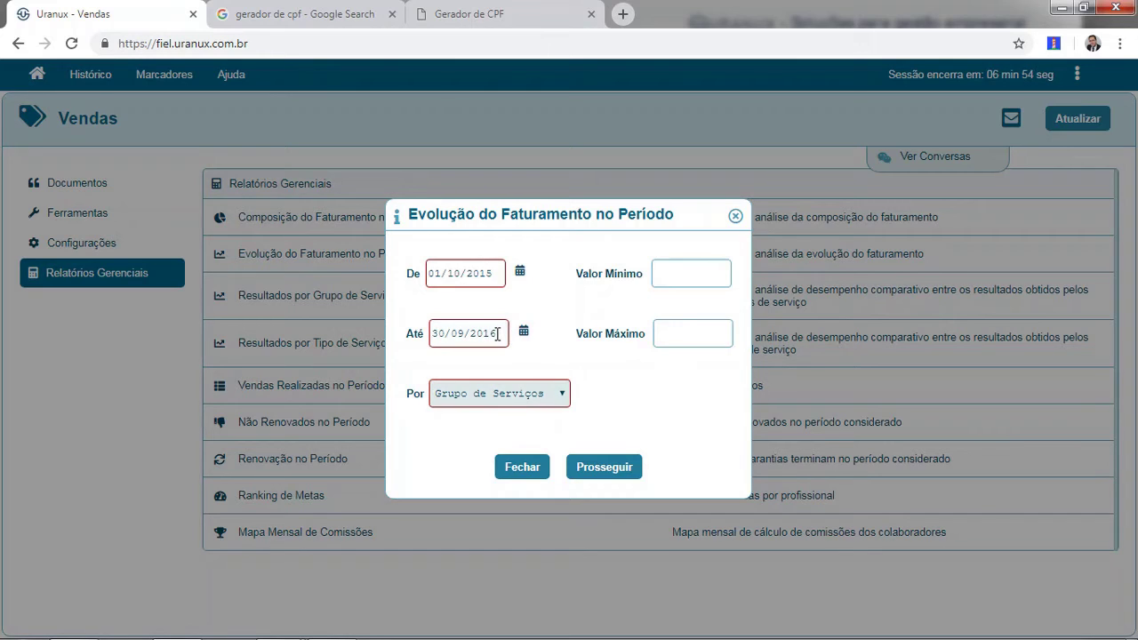
{"action": "left_click", "coordinate": [521, 396]}
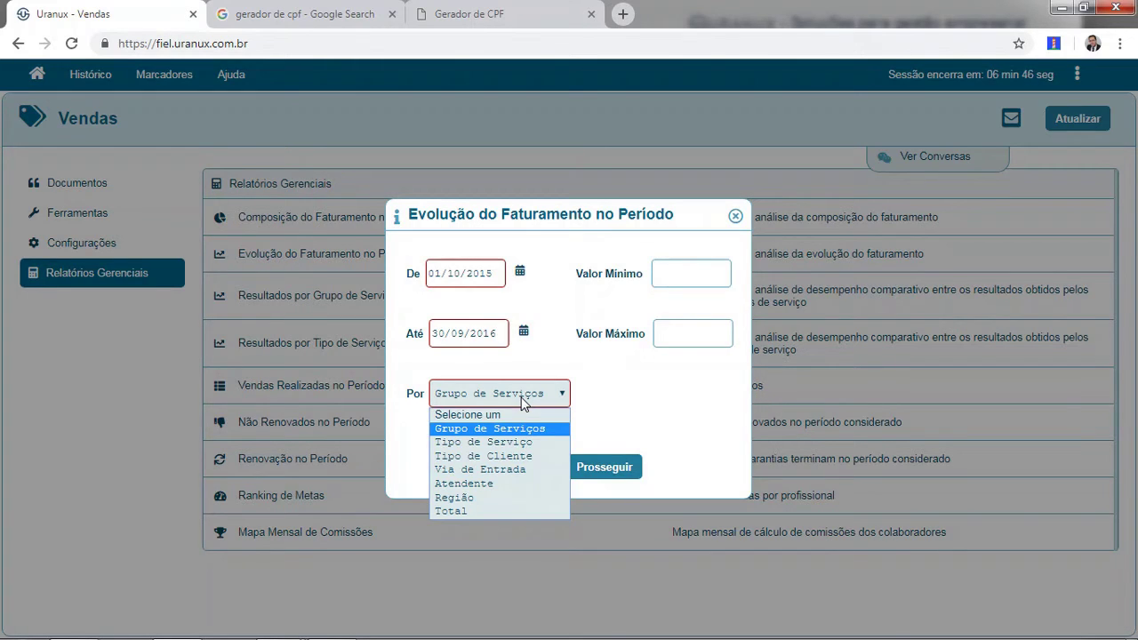
{"action": "left_click", "coordinate": [520, 430]}
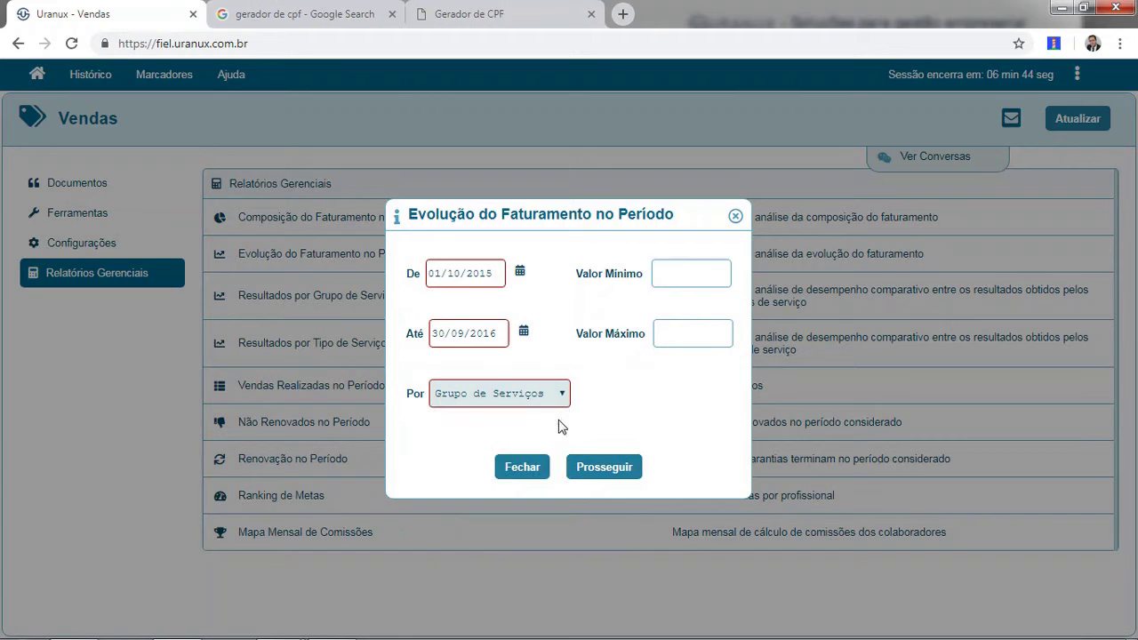
Generate and maximize the line chart, reading monthly values: Manutenção de Reservatórios peaks at R$ 379.031,90 in Abril.
{"action": "left_click", "coordinate": [601, 473]}
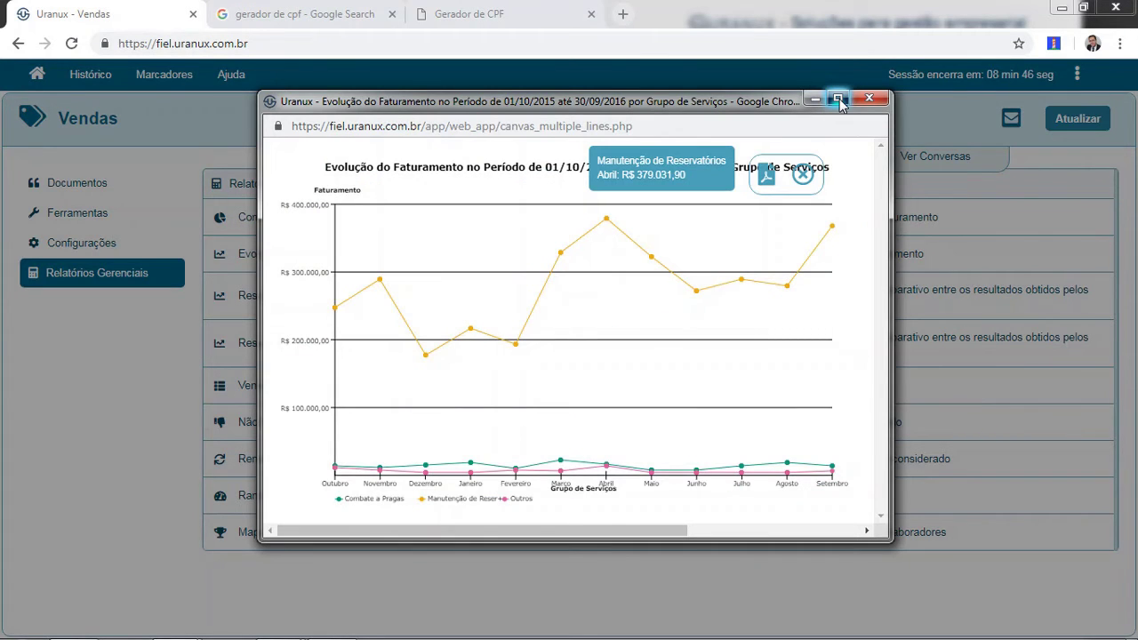
{"action": "left_click", "coordinate": [838, 100]}
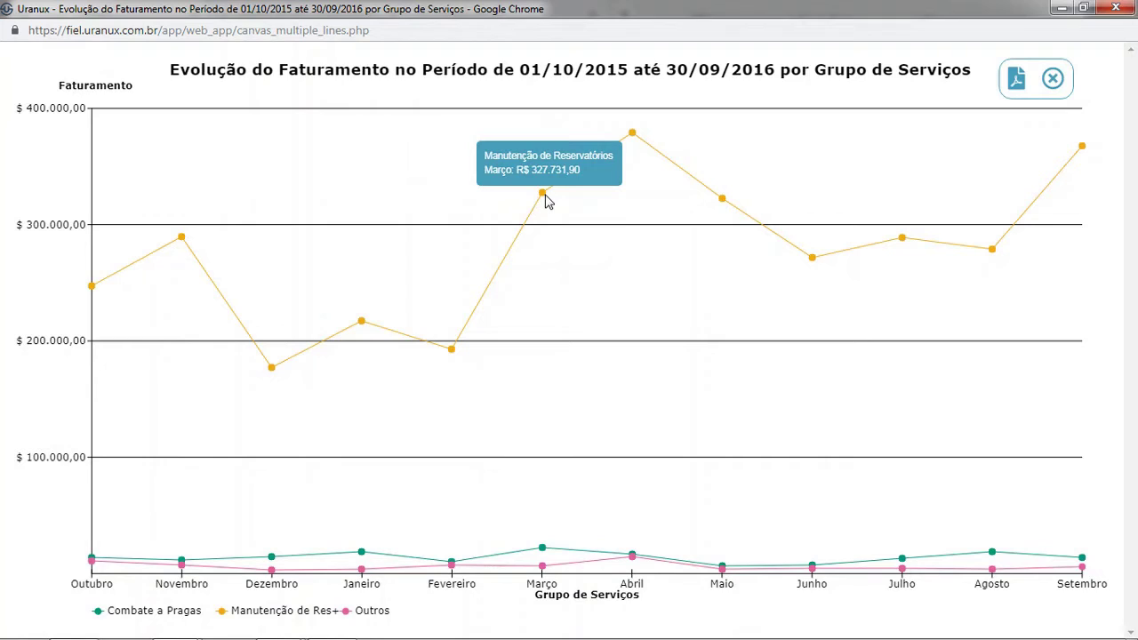
{"action": "mouse_move", "coordinate": [543, 195]}
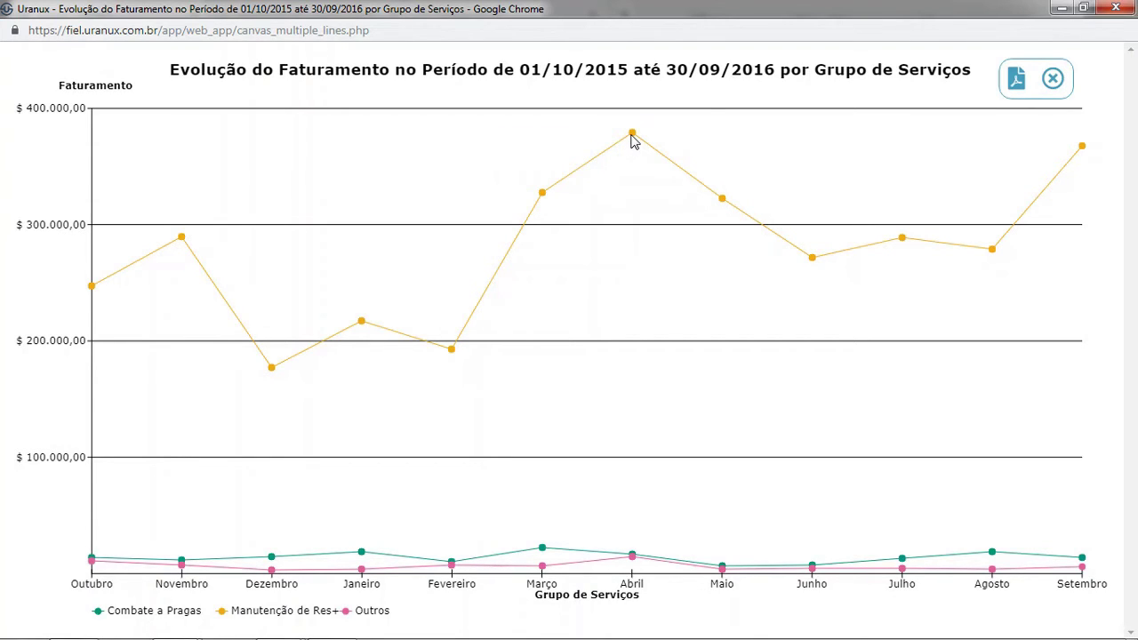
{"action": "mouse_move", "coordinate": [636, 141]}
{"action": "mouse_move", "coordinate": [666, 164]}
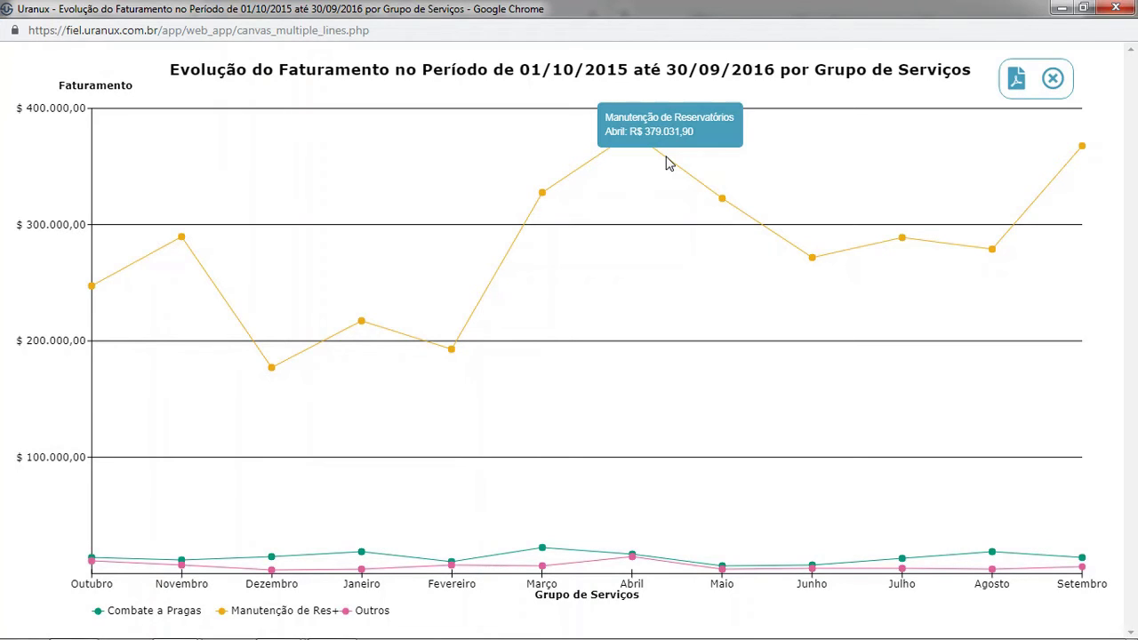
{"action": "mouse_move", "coordinate": [693, 178]}
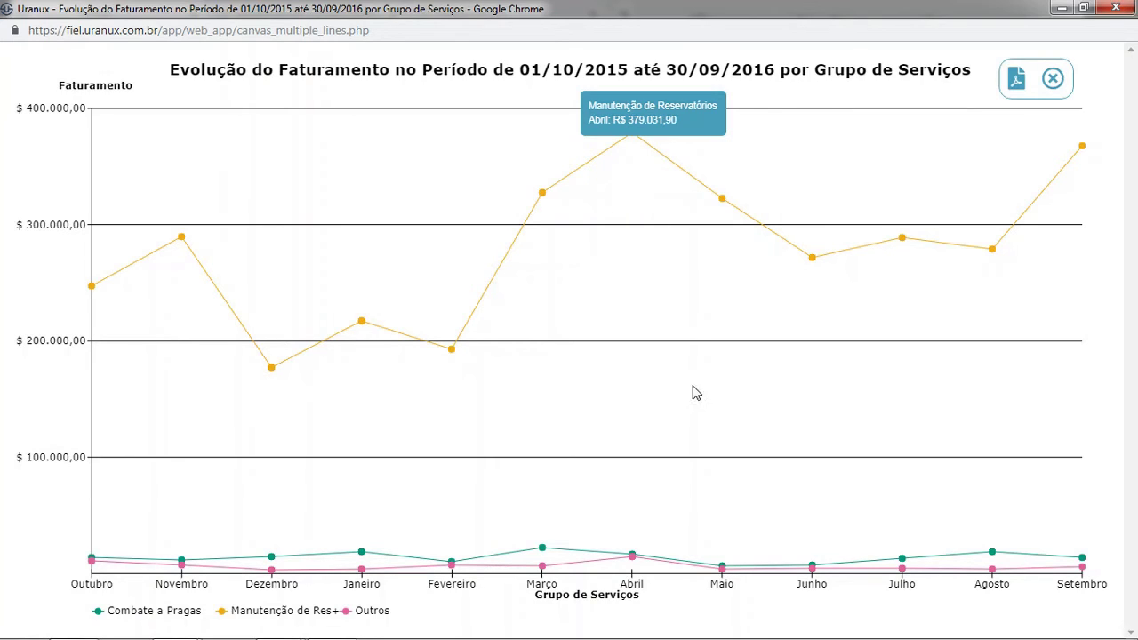
{"action": "mouse_move", "coordinate": [596, 555]}
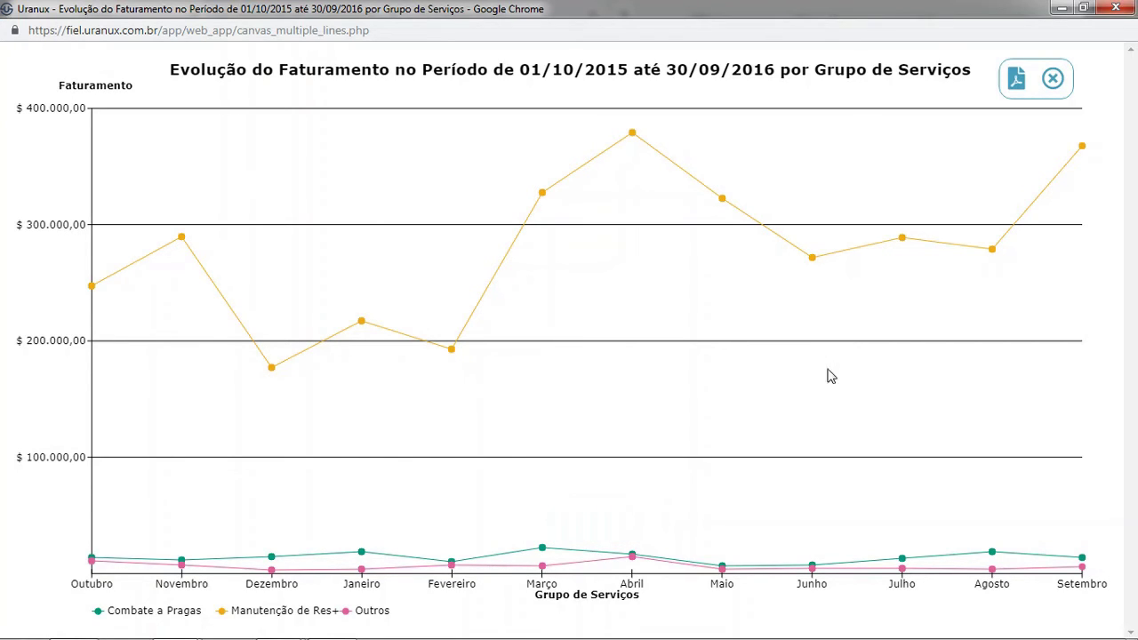
Export the revenue evolution chart to PDF, view it, and return to the Vendas page.
{"action": "left_click", "coordinate": [1021, 89]}
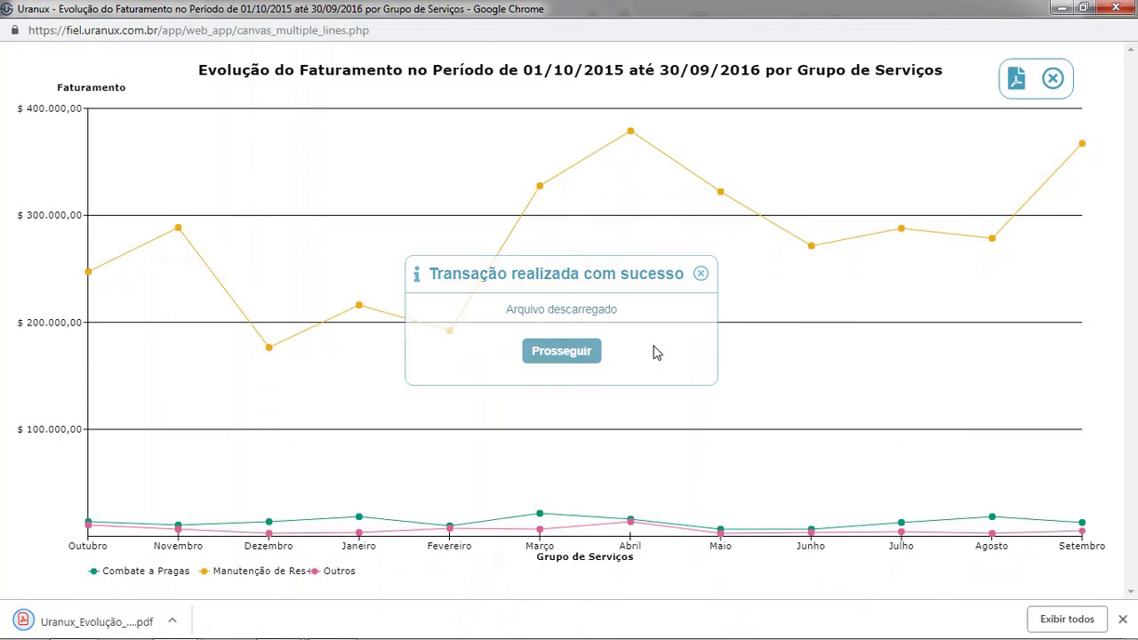
{"action": "left_click", "coordinate": [104, 617]}
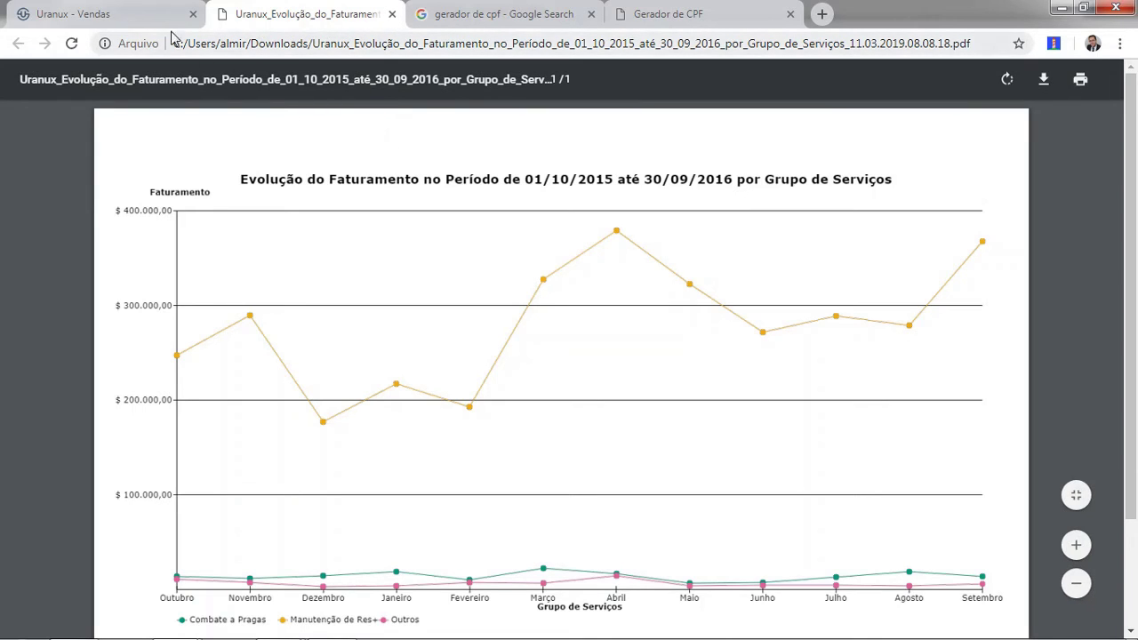
{"action": "left_click", "coordinate": [139, 18]}
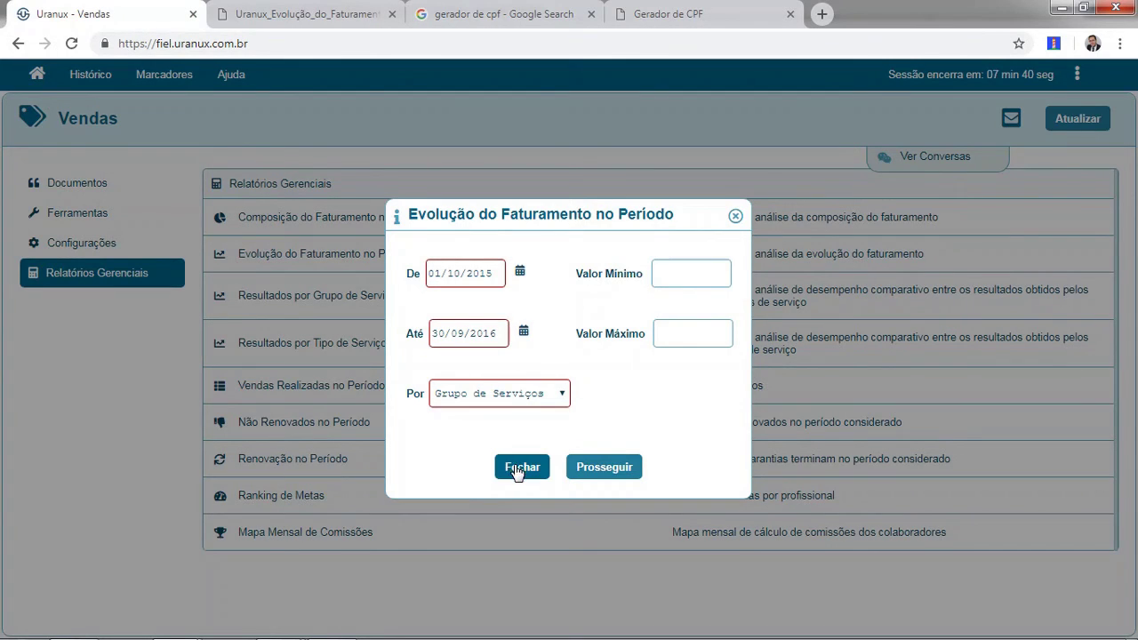
Close the revenue evolution report form and switch to the presentation slides.
{"action": "left_click", "coordinate": [519, 469]}
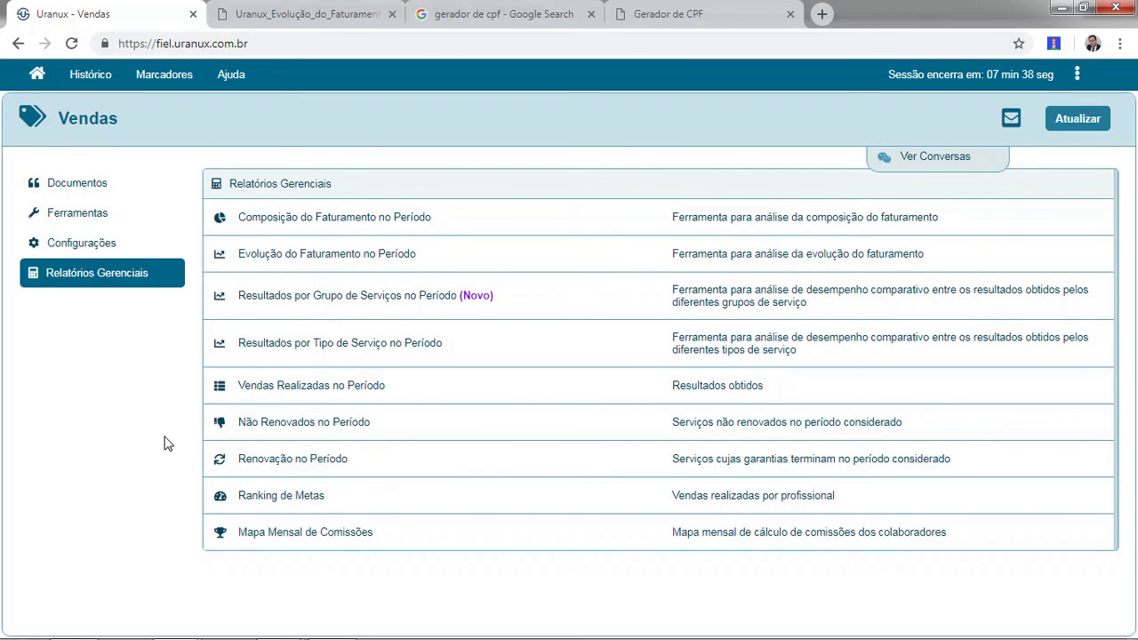
{"action": "key", "text": "alt+Tab"}
{"action": "key", "text": "alt+Tab"}
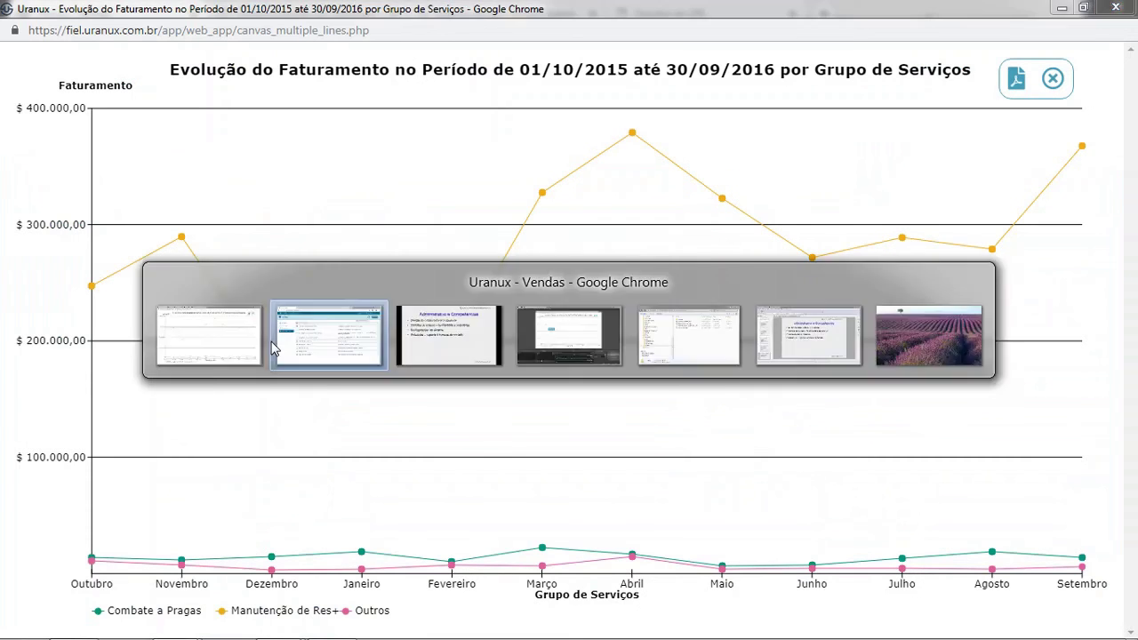
{"action": "key", "text": "alt+Tab"}
{"action": "key", "text": "alt+Tab"}
{"action": "key", "text": "alt+Tab"}
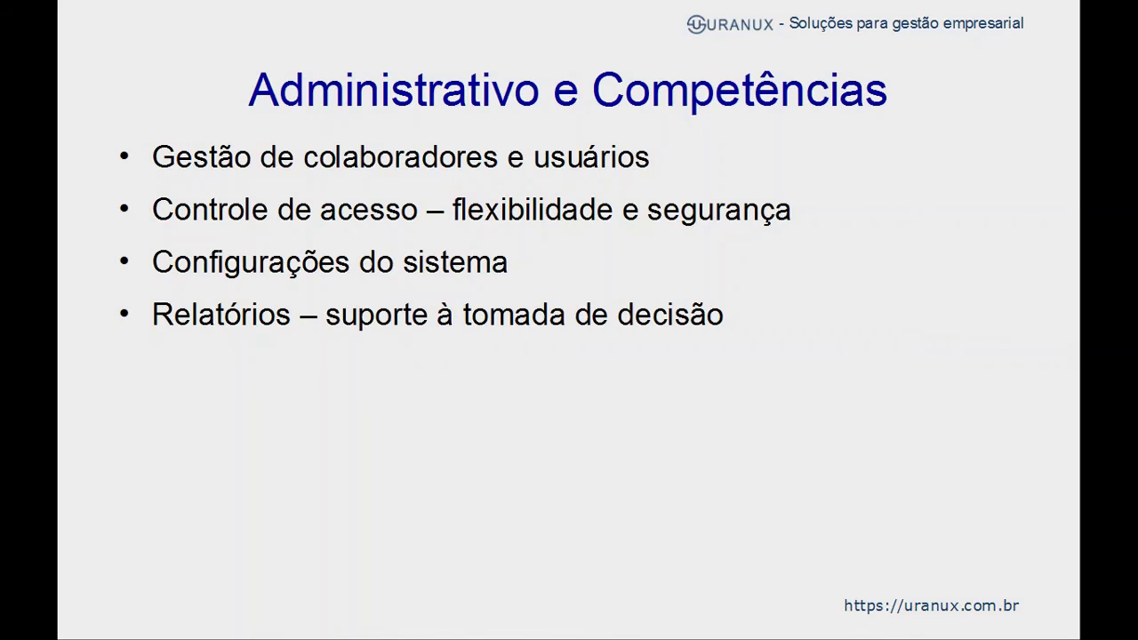